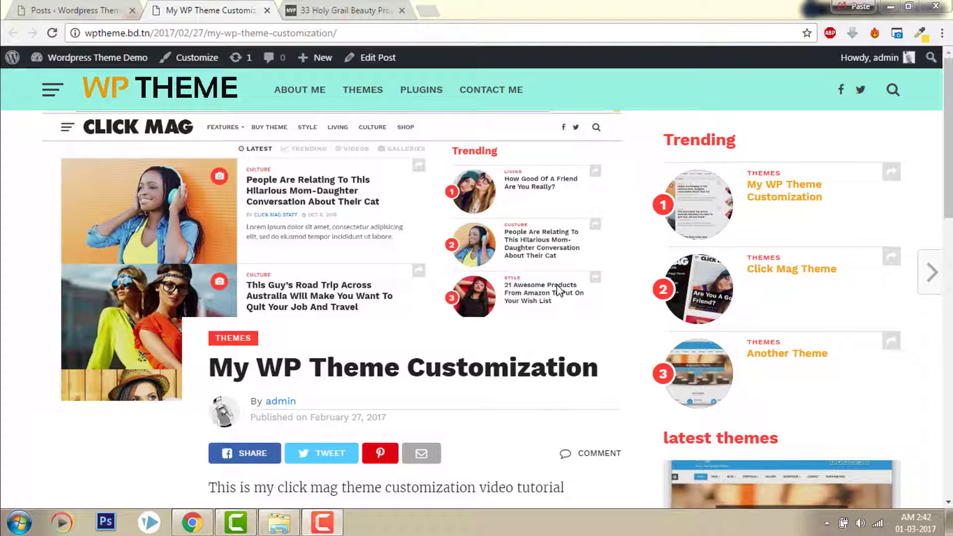
Step: Start a new post titled "Wordpress Default Theme" and fill its body with the paragraph describing the Twenty Seventeen theme
left_click(101, 7)
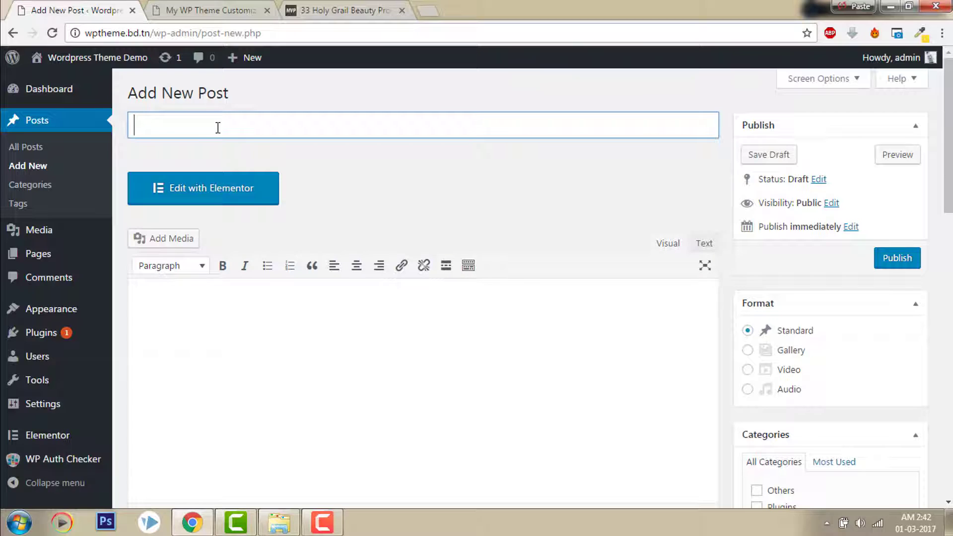
type("Wordpress De")
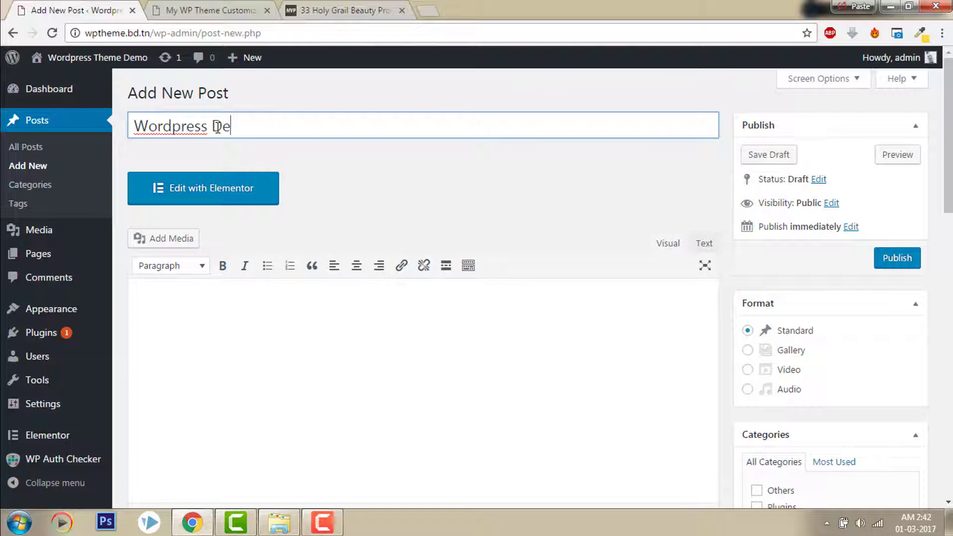
type("fault Theme")
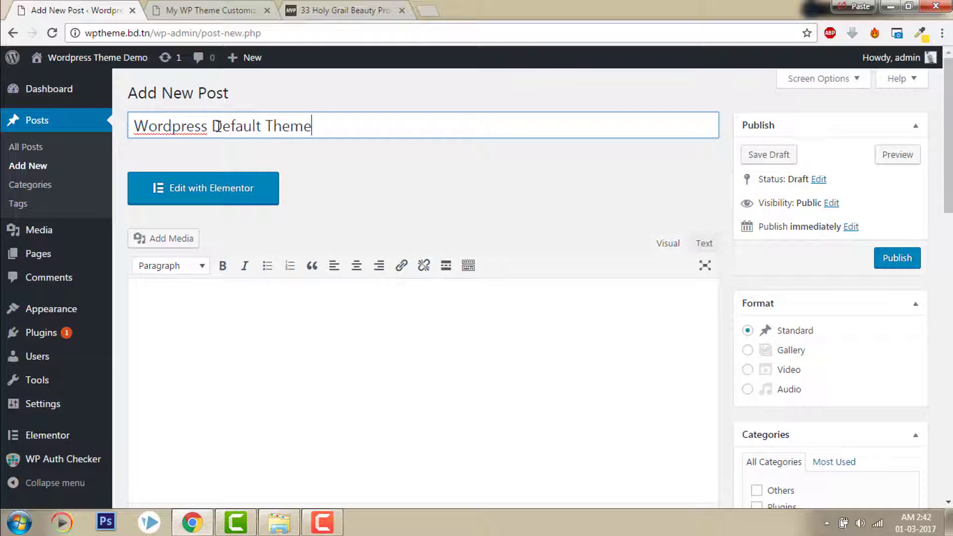
left_click(299, 395)
type("Twenty Seventeen brings your site to life with header video and immersive featured images. With a focus on business sites, it features multiple sections on the front page as well as widgets, navigation and social menus, a logo, and more. Personalize its asymmetrical grid with a custom color scheme and showcase your multimedia content with post formats. Our default theme for 2017 works great in many languages, for any abilities, and on any device.")
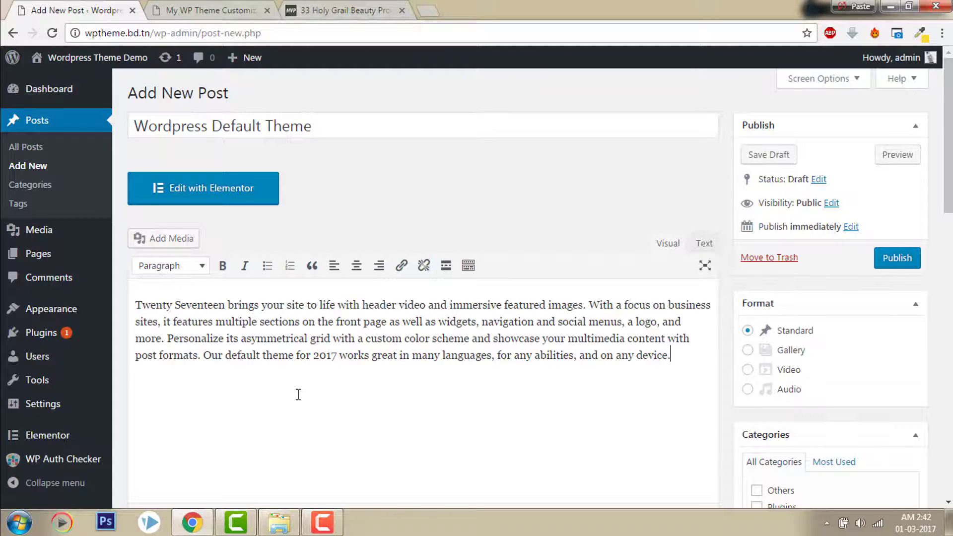
Step: Assign the new post to the Themes category
scroll(536, 288, "down", 15)
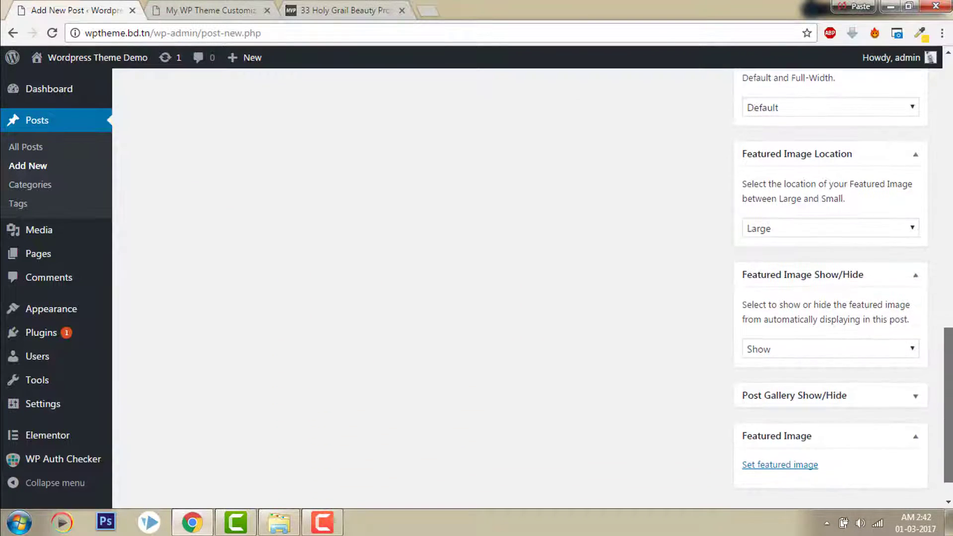
scroll(940, 137, "up", 12)
scroll(939, 138, "up", 1)
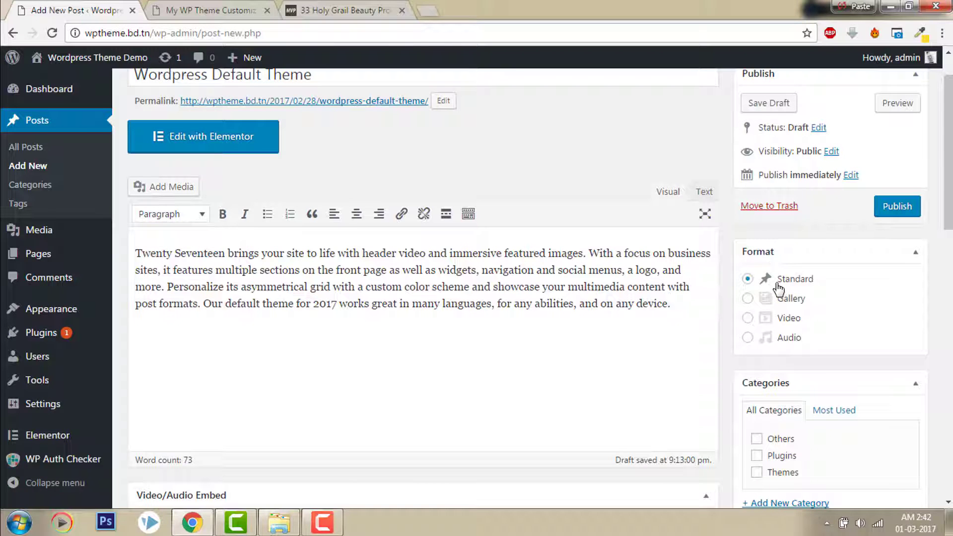
scroll(947, 149, "down", 4)
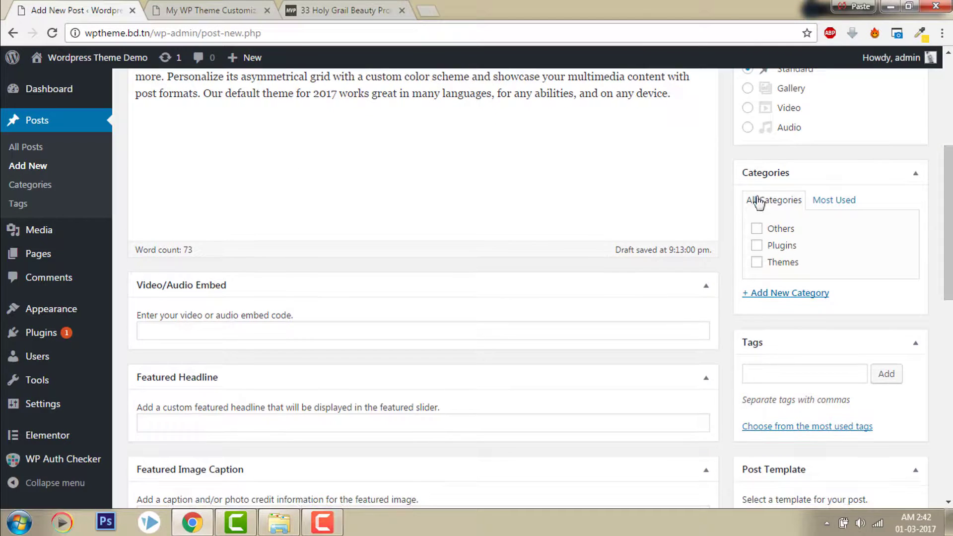
left_click(758, 266)
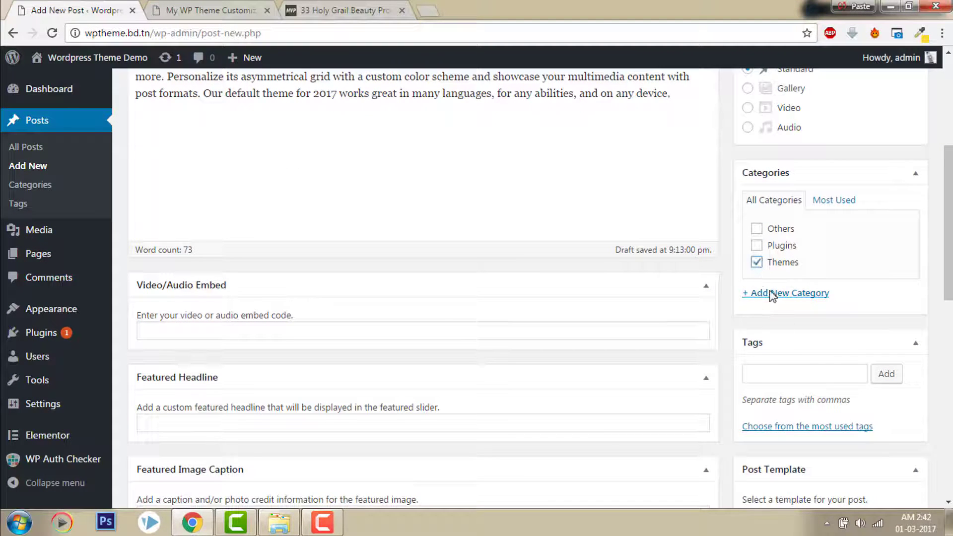
Step: Add the tags "magazine themes", "nice themes" and "wordpress themes" to the post
left_click(786, 377)
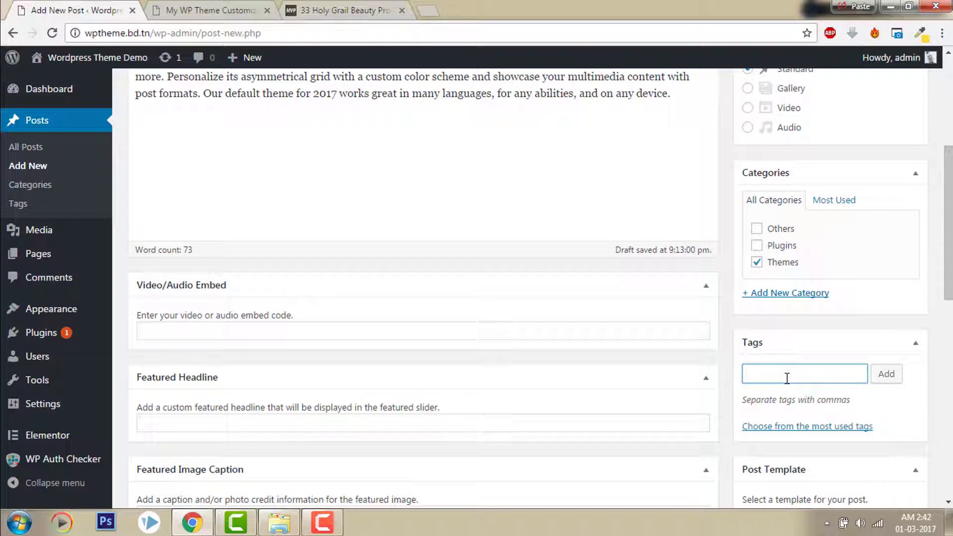
type("magaz")
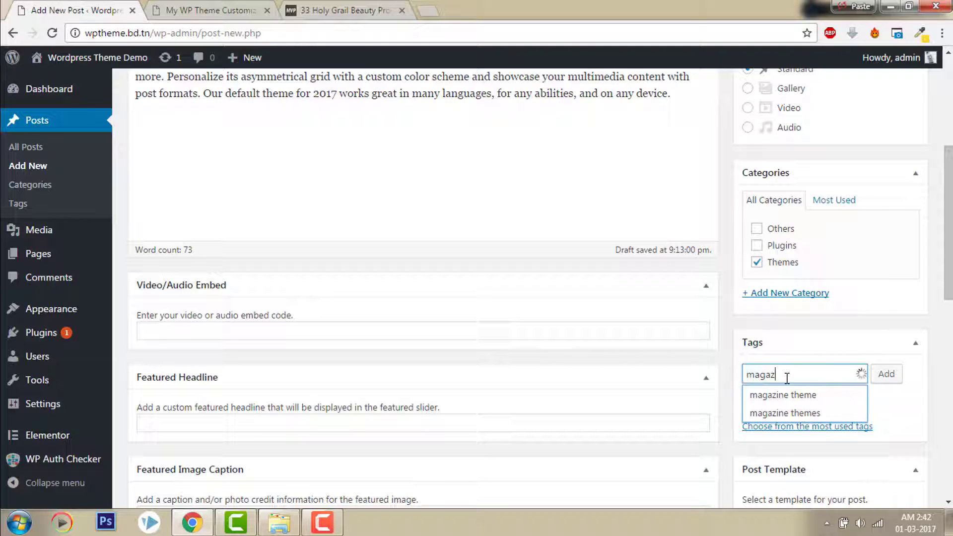
left_click(820, 414)
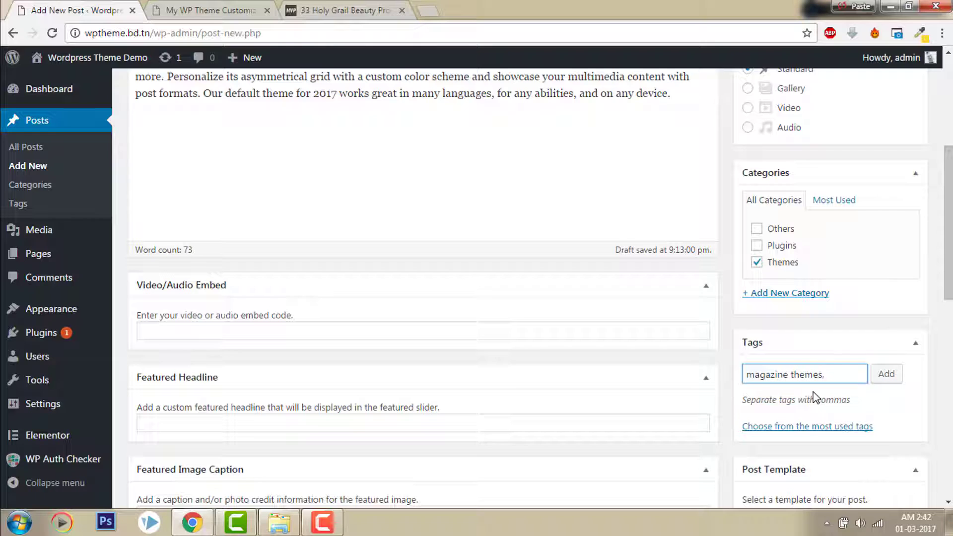
type("nice")
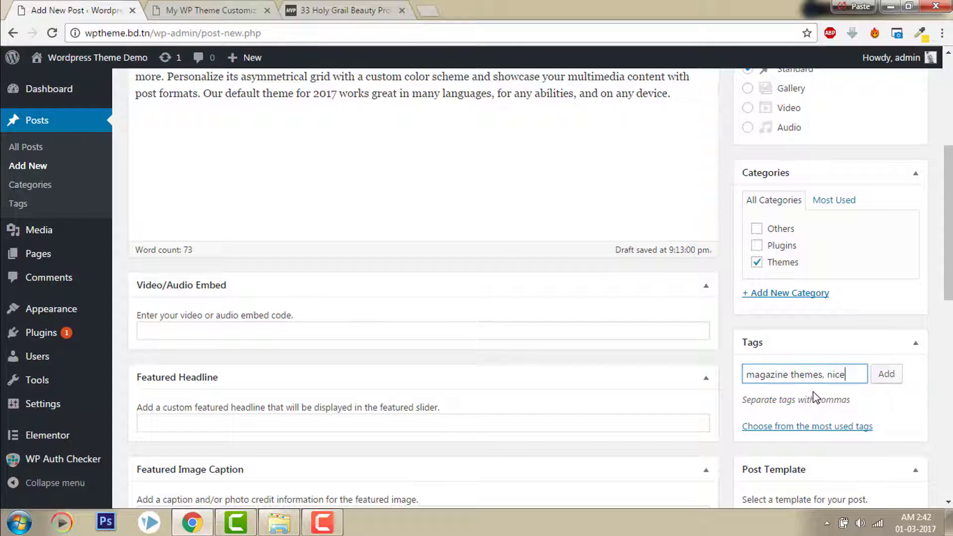
type(" themes, ")
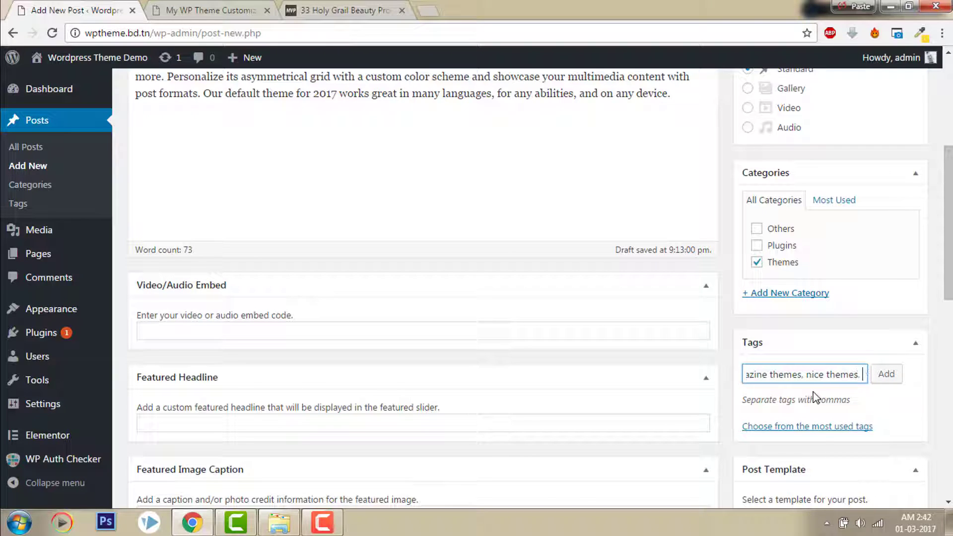
type("wordpre")
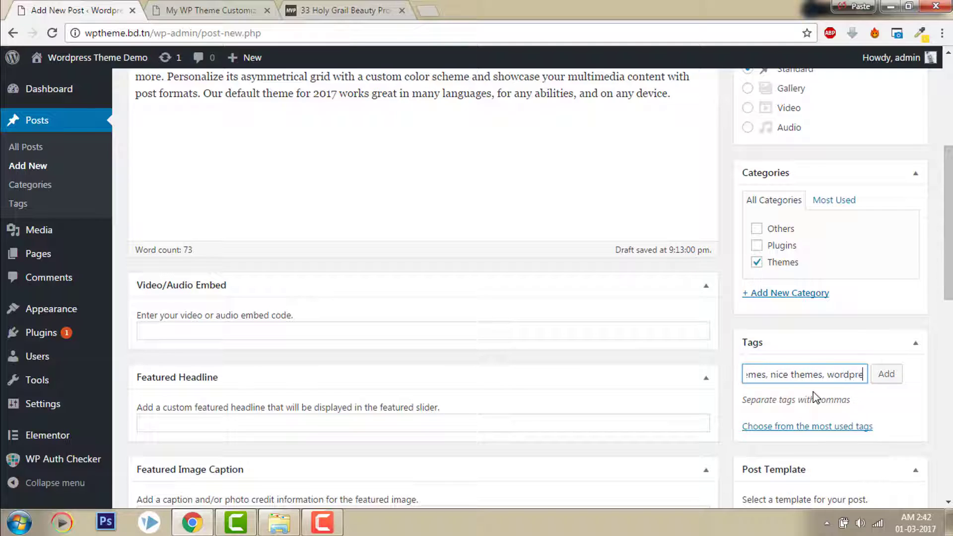
type("ss theme")
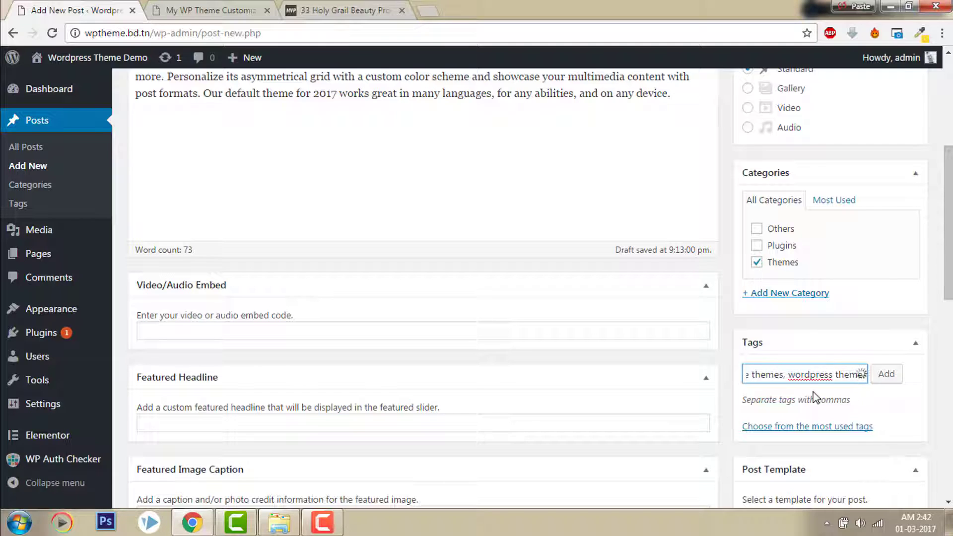
type("s,")
key("Return")
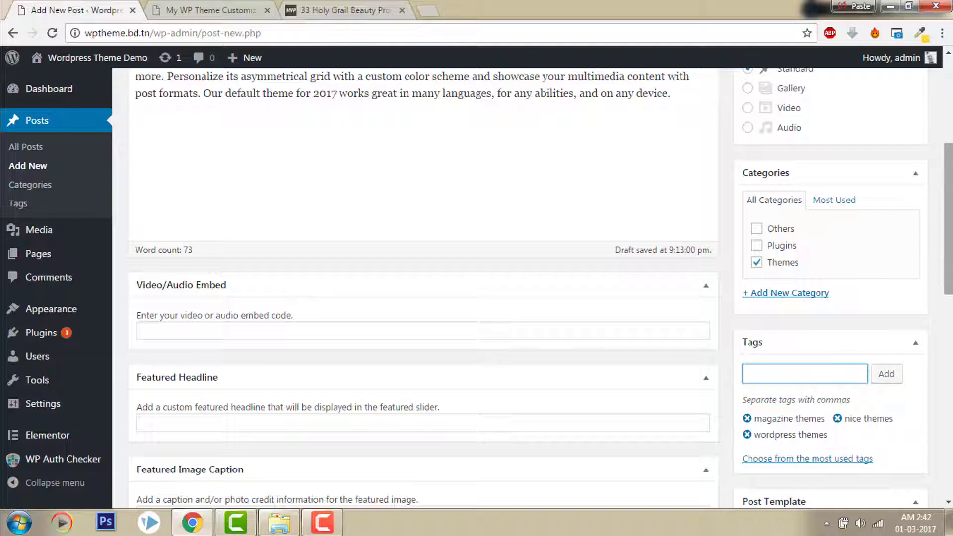
Step: Review the post's template, width and featured image display settings, and expand the Post Gallery Show/Hide options
scroll(540, 288, "down", 6)
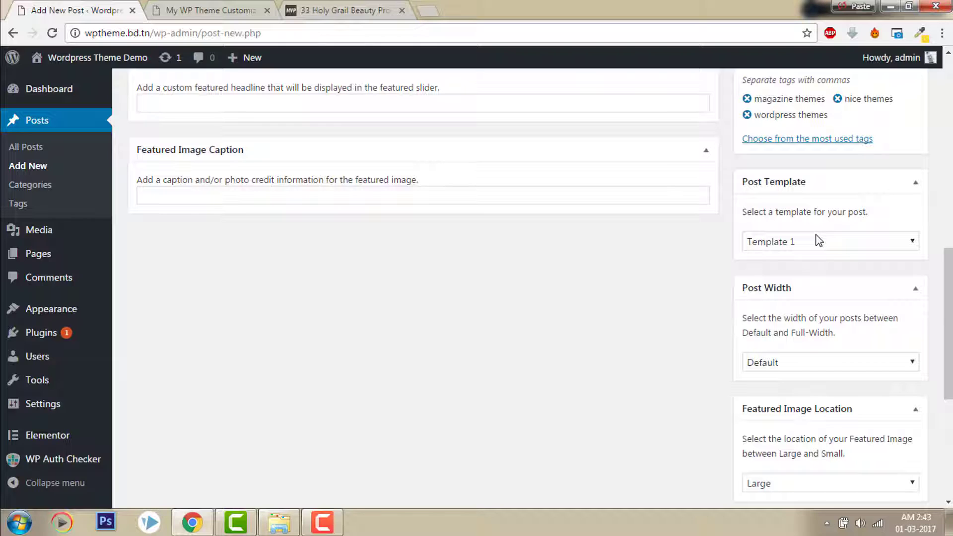
scroll(949, 277, "down", 2)
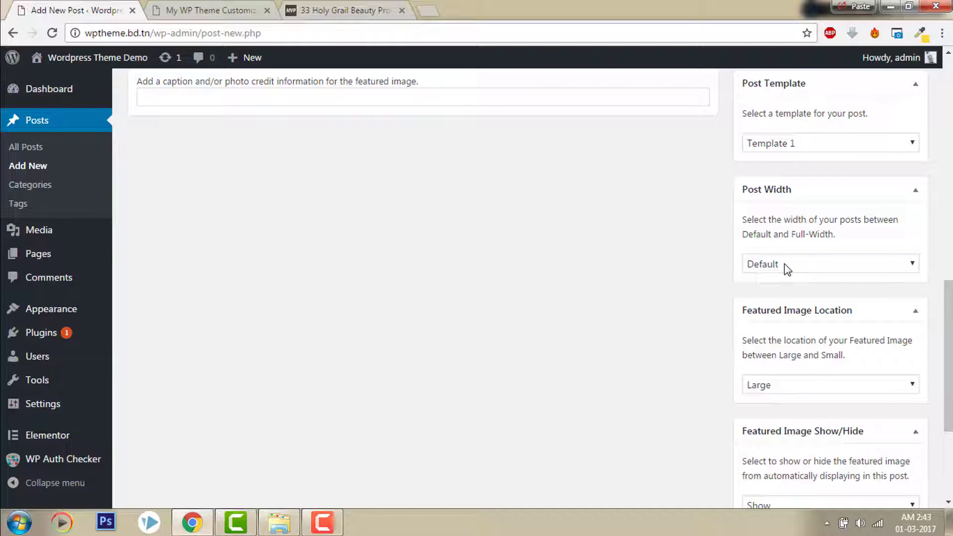
scroll(948, 307, "down", 2)
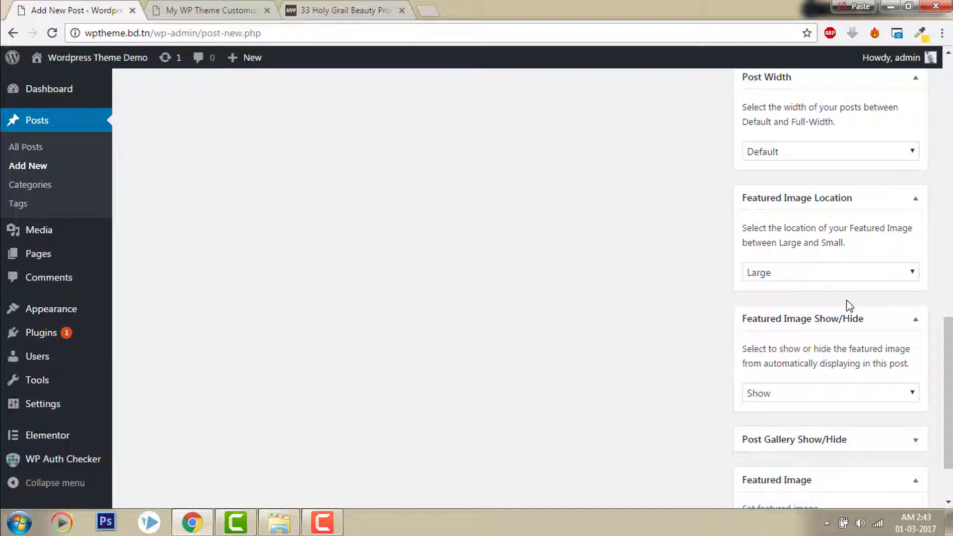
scroll(948, 392, "down", 1)
scroll(948, 407, "down", 1)
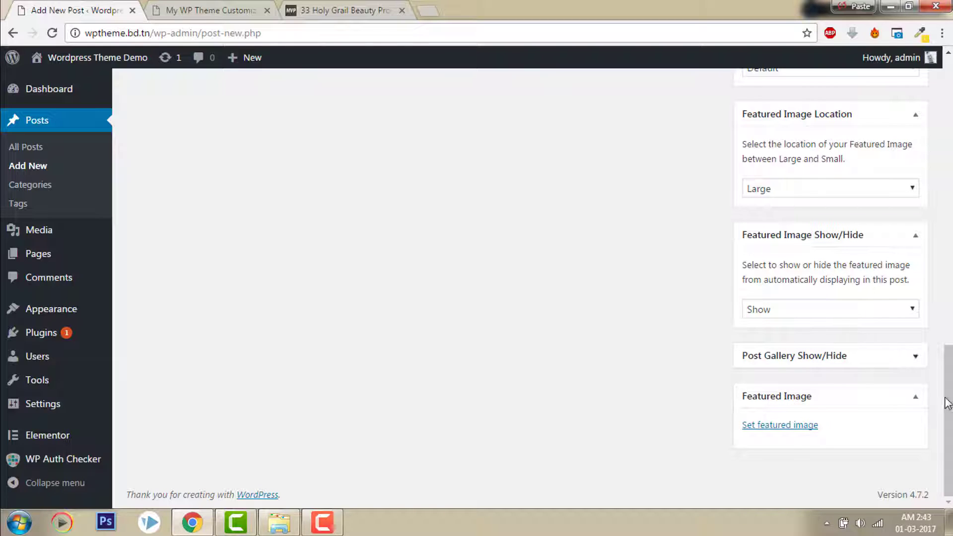
left_click(913, 358)
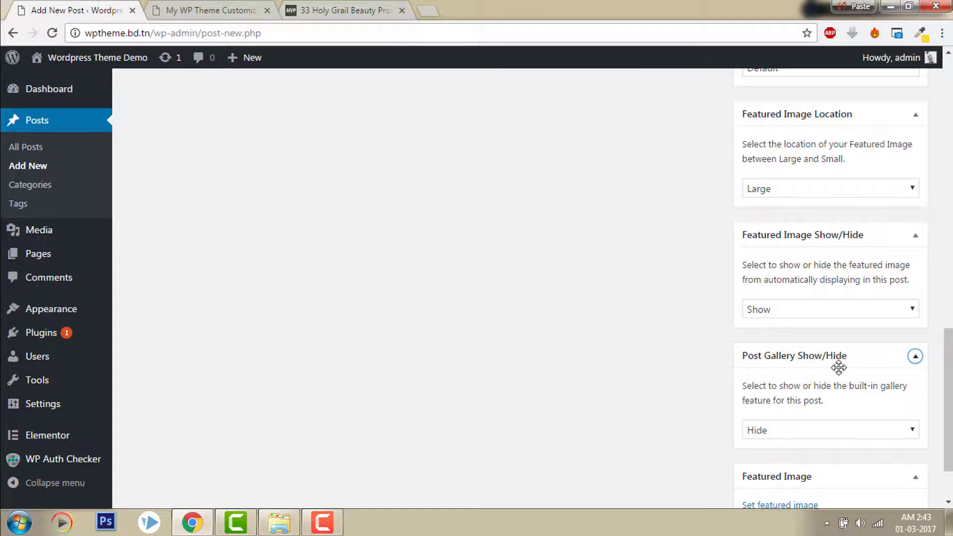
scroll(948, 431, "down", 2)
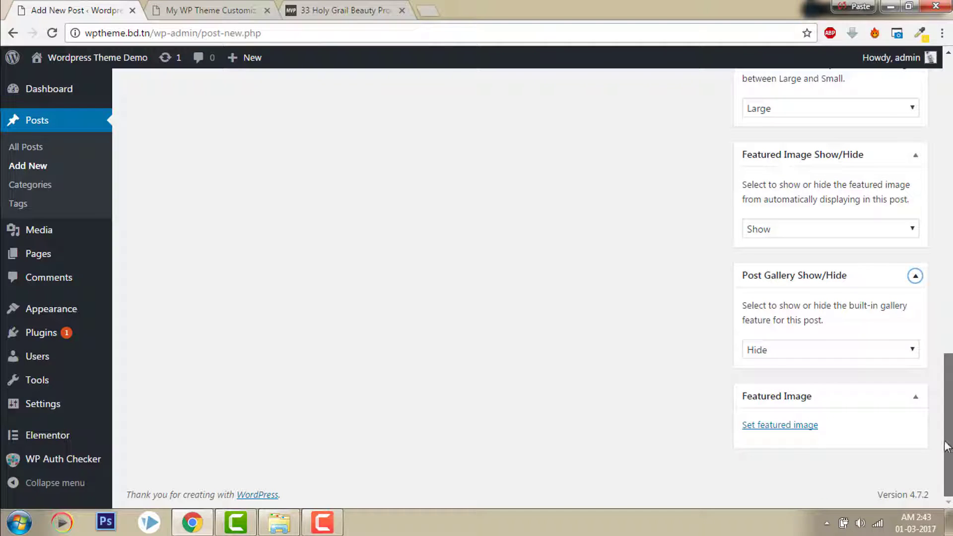
Step: Upload Screenshot_4.jpg from the Downloads folder as the post's featured image, and publish the post
left_click(792, 427)
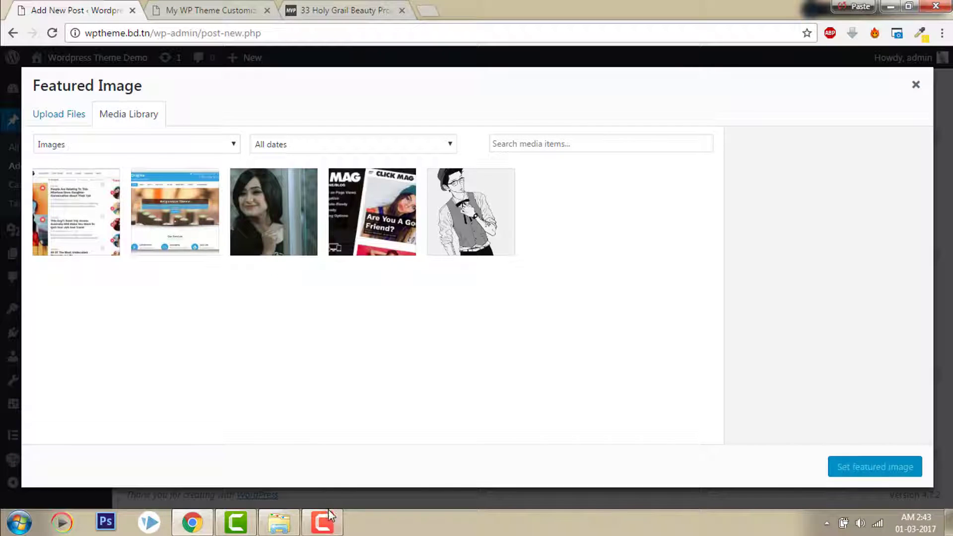
left_click(278, 523)
left_click(169, 154)
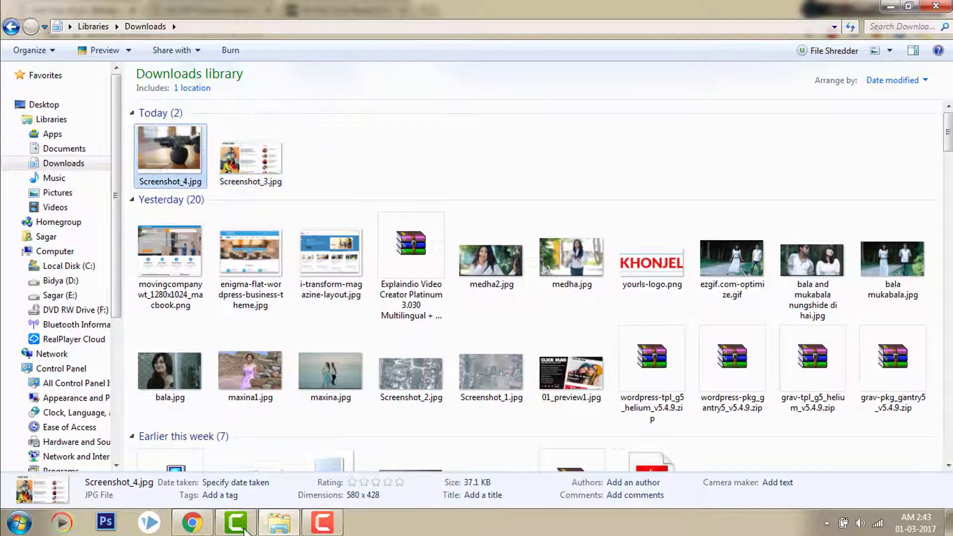
left_click_drag(244, 531, 302, 338)
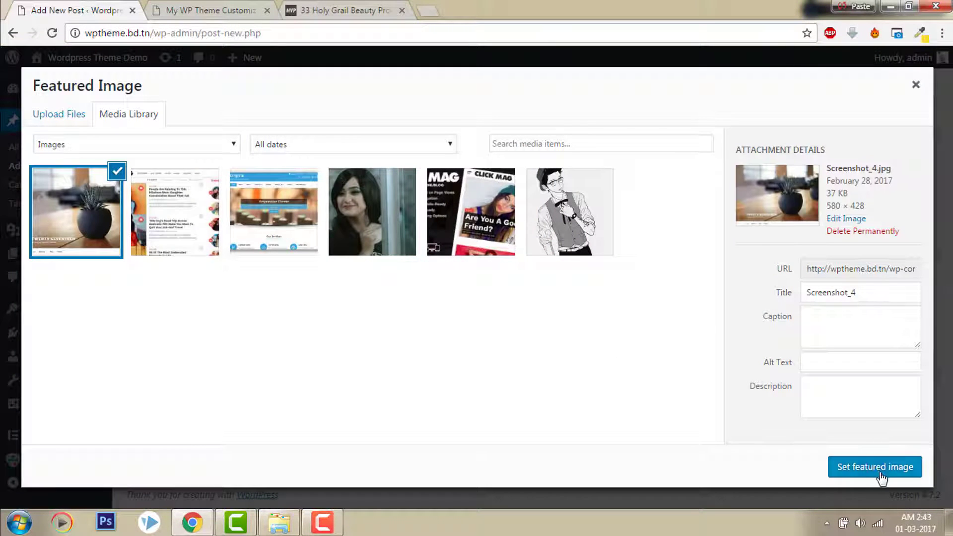
left_click(875, 466)
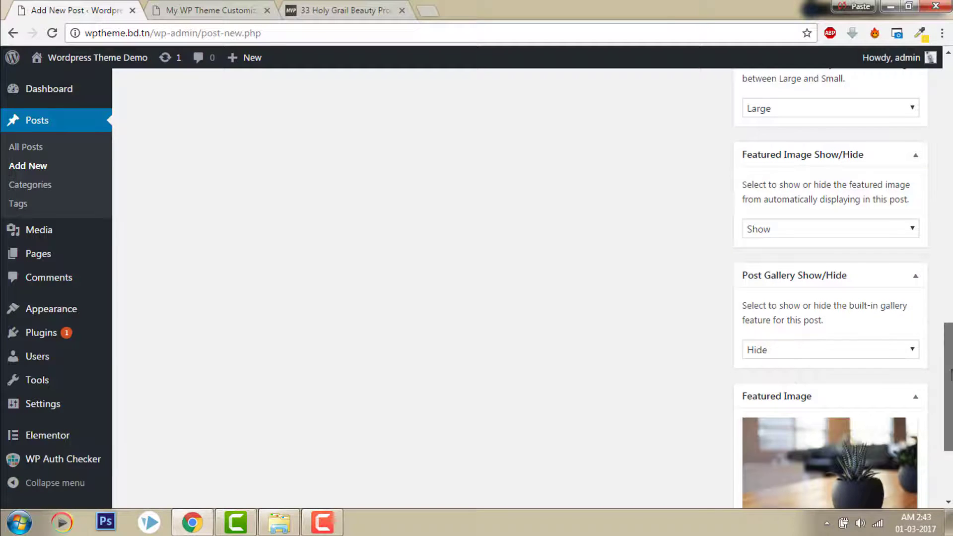
left_click_drag(952, 374, 951, 158)
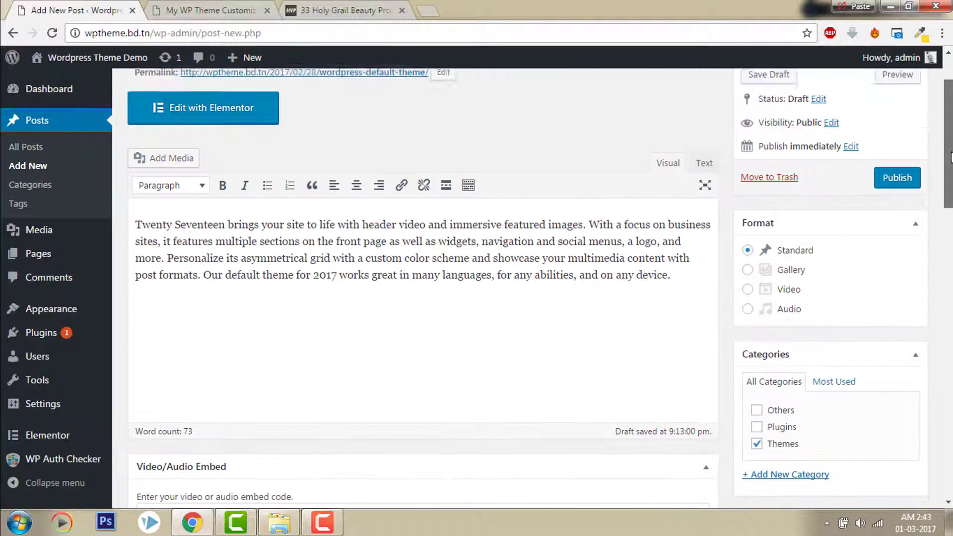
left_click(896, 184)
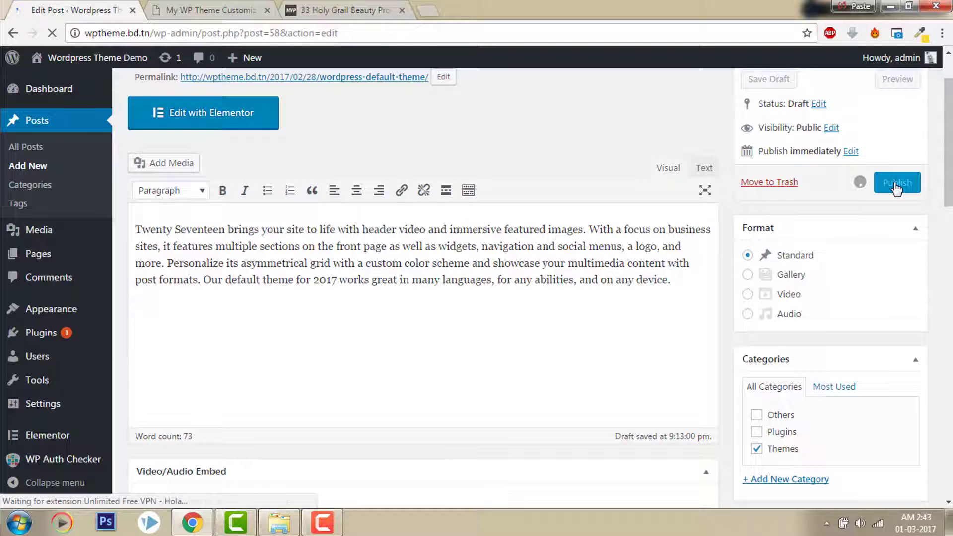
Step: Reload the live site, open its home page, and examine where the new post appears in the Latest section and the sidebar
left_click(239, 7)
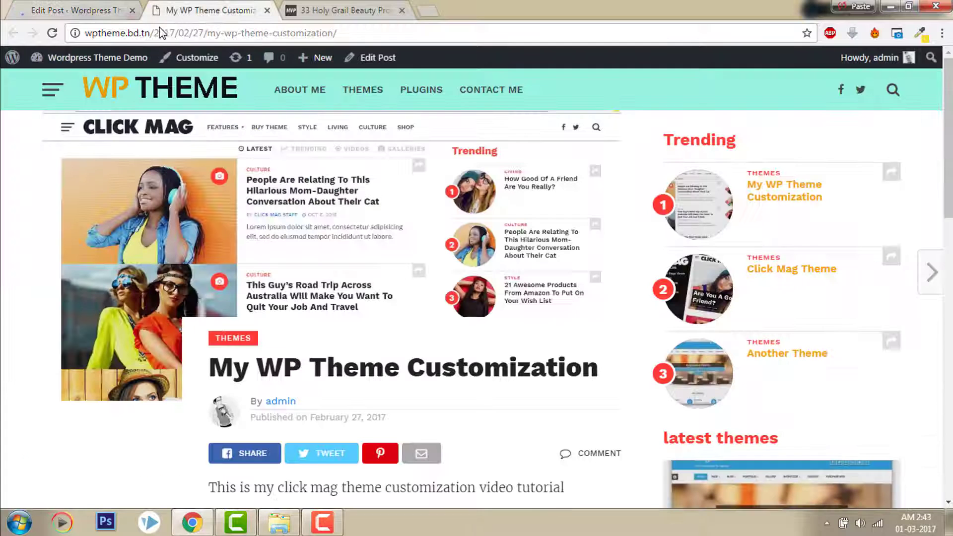
left_click(52, 33)
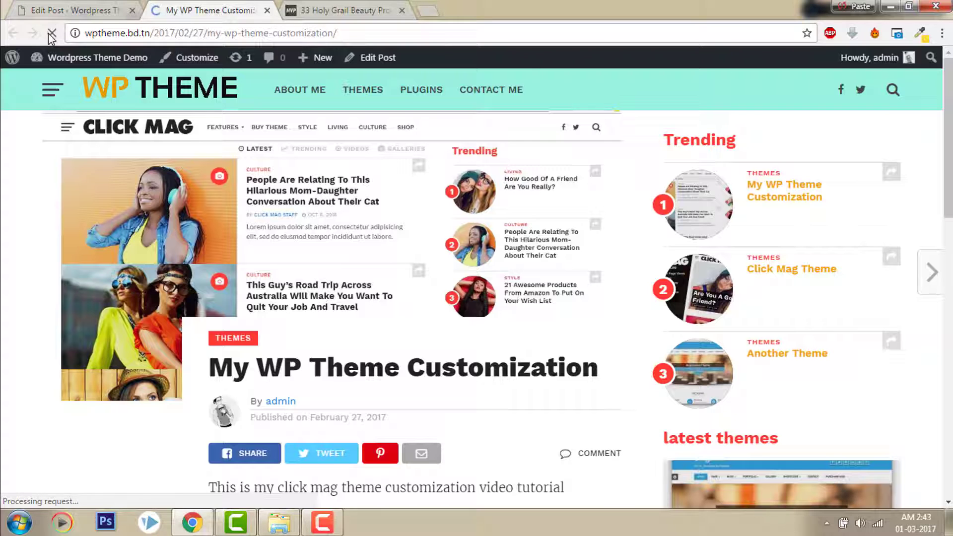
left_click(49, 33)
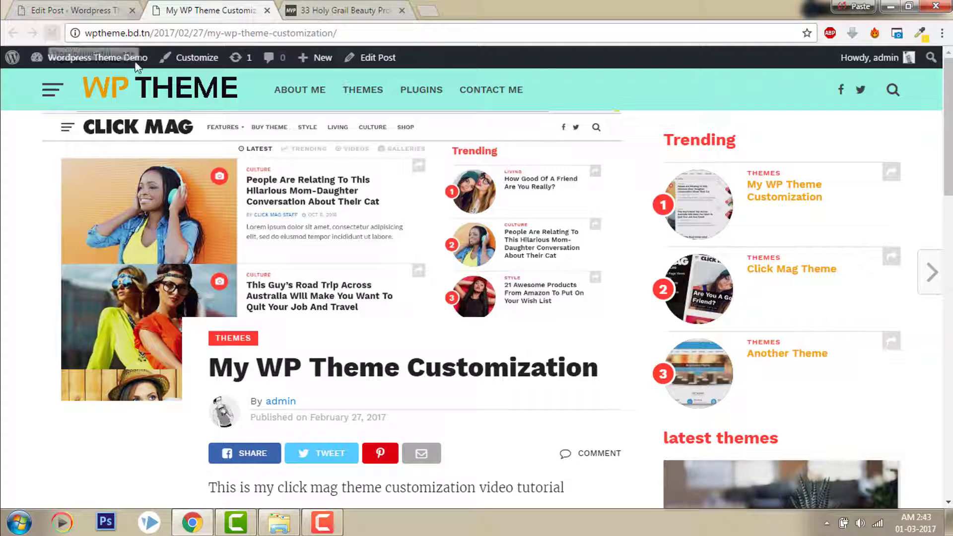
left_click(185, 92)
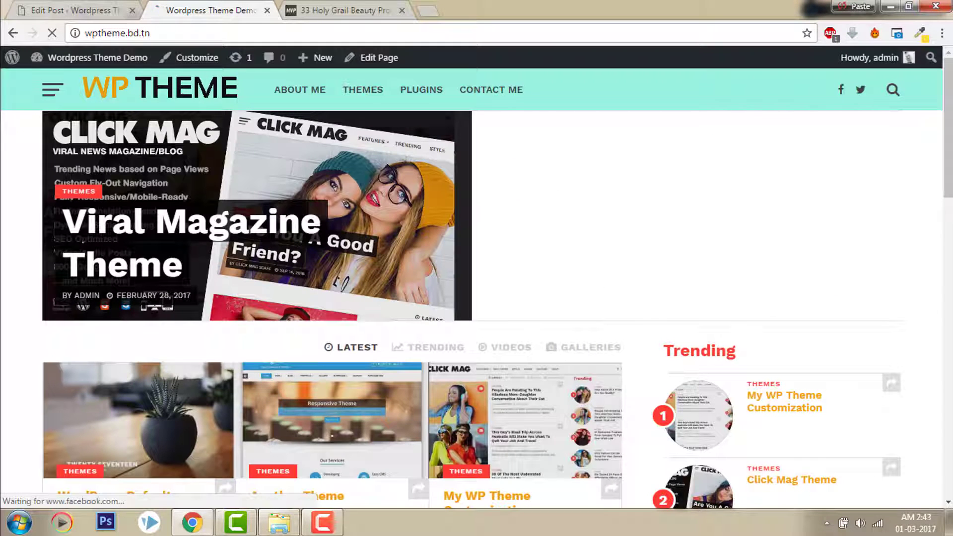
scroll(163, 270, "down", 3)
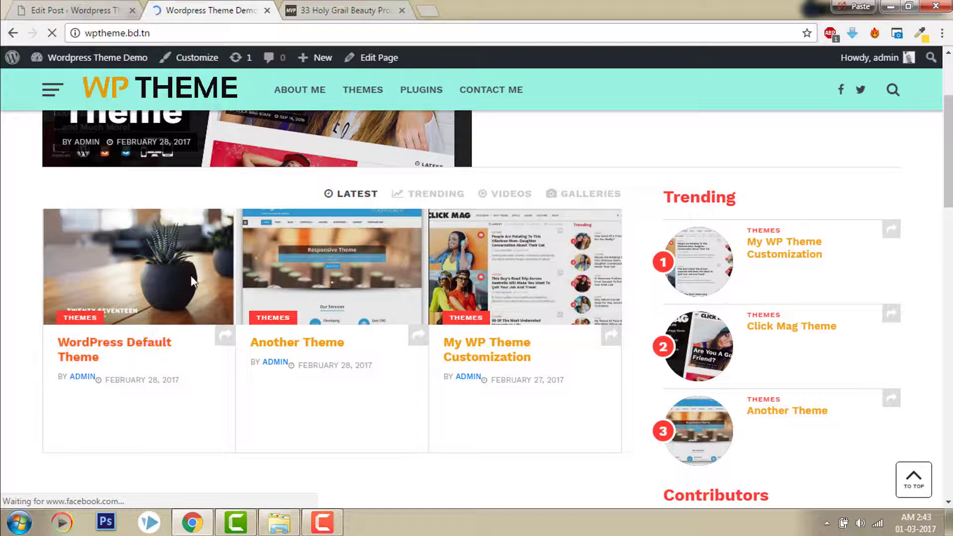
scroll(89, 360, "down", 1)
scroll(476, 308, "down", 18)
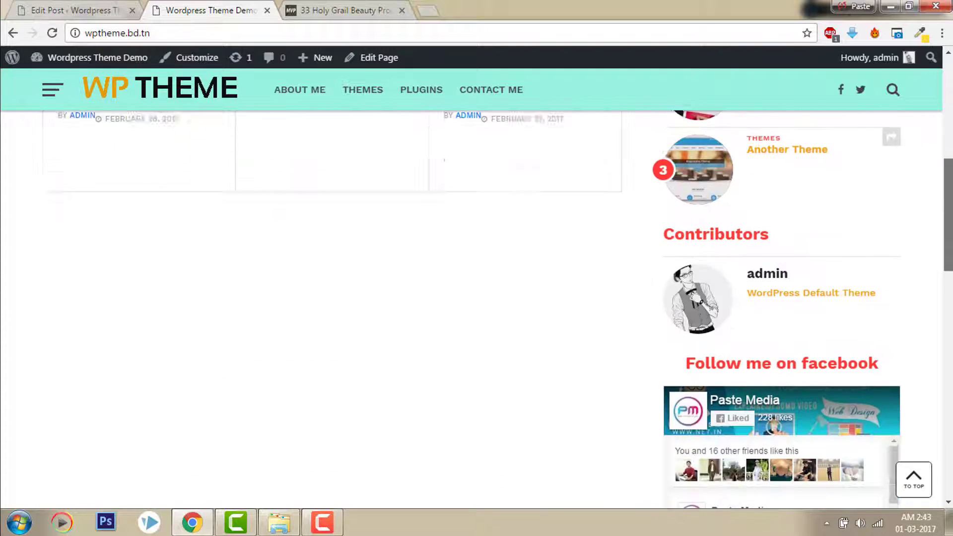
scroll(846, 373, "down", 1)
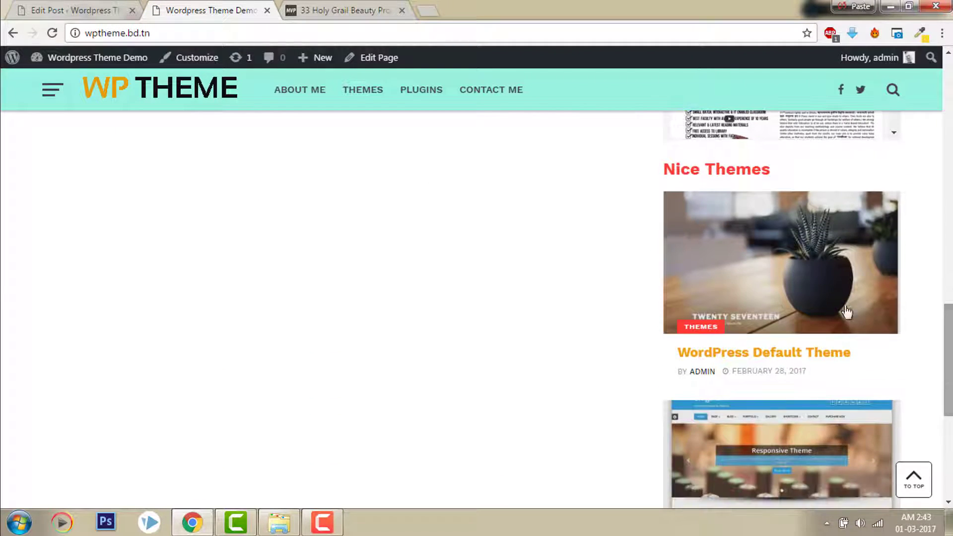
Step: Examine the live home page's Nice Themes sidebar list, the Trending list, the Latest section and the featured area above them
scroll(845, 373, "down", 2)
scroll(846, 374, "up", 14)
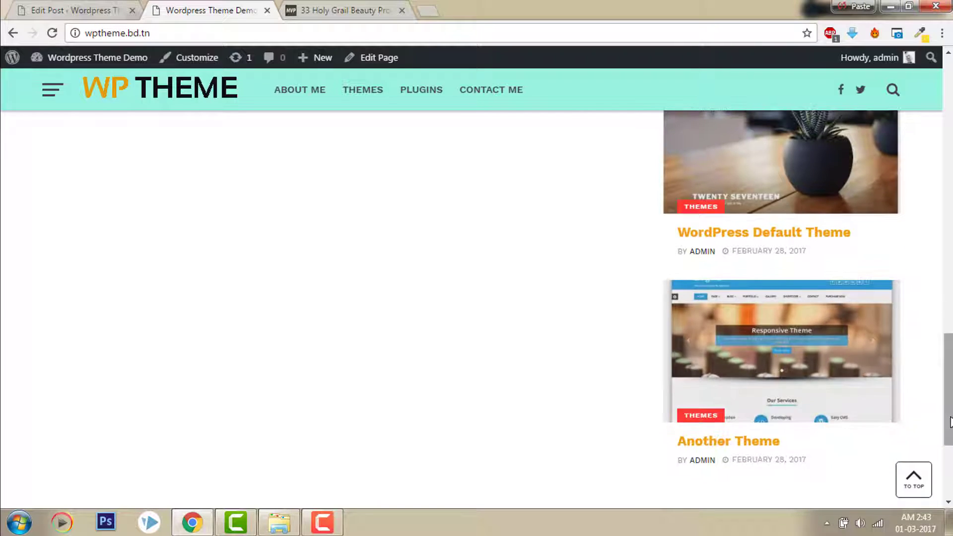
scroll(845, 373, "down", 7)
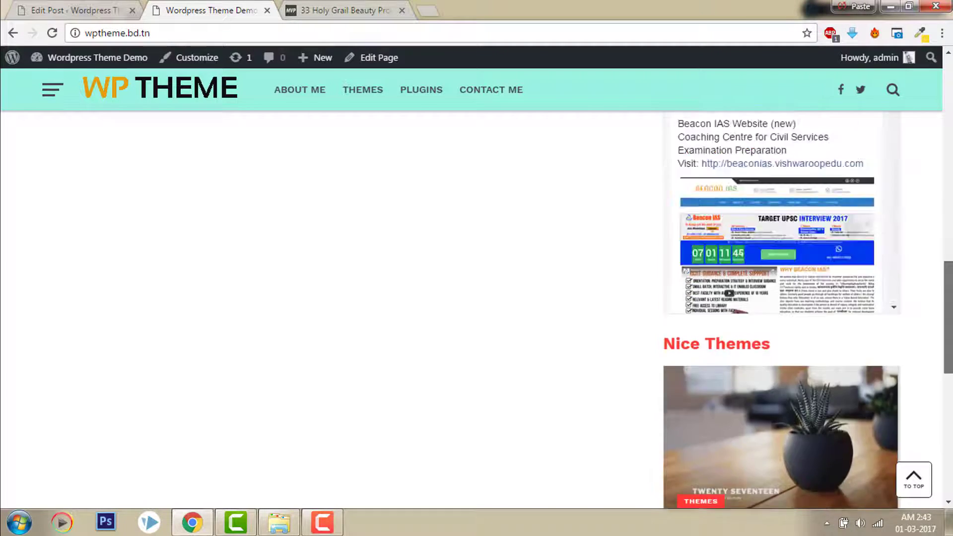
scroll(467, 282, "up", 17)
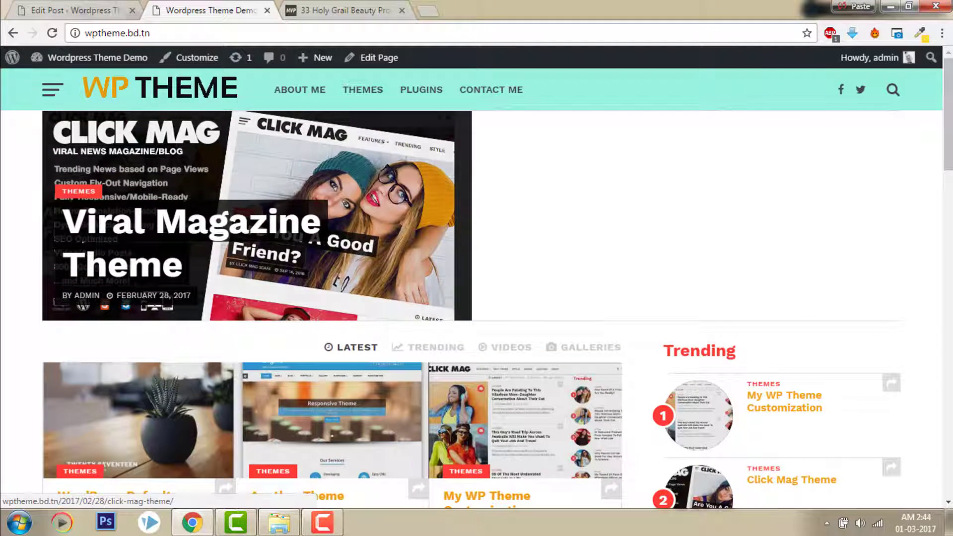
scroll(931, 176, "down", 2)
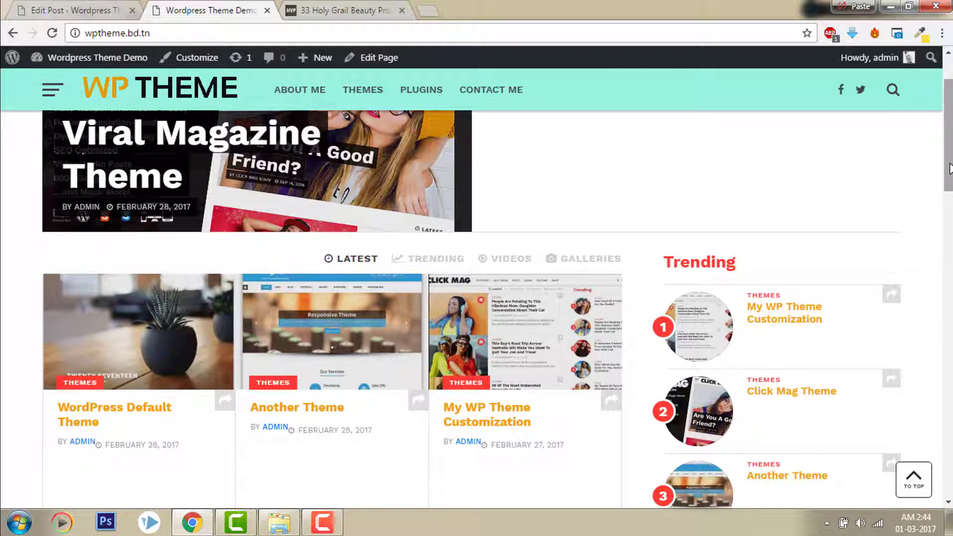
scroll(941, 172, "up", 1)
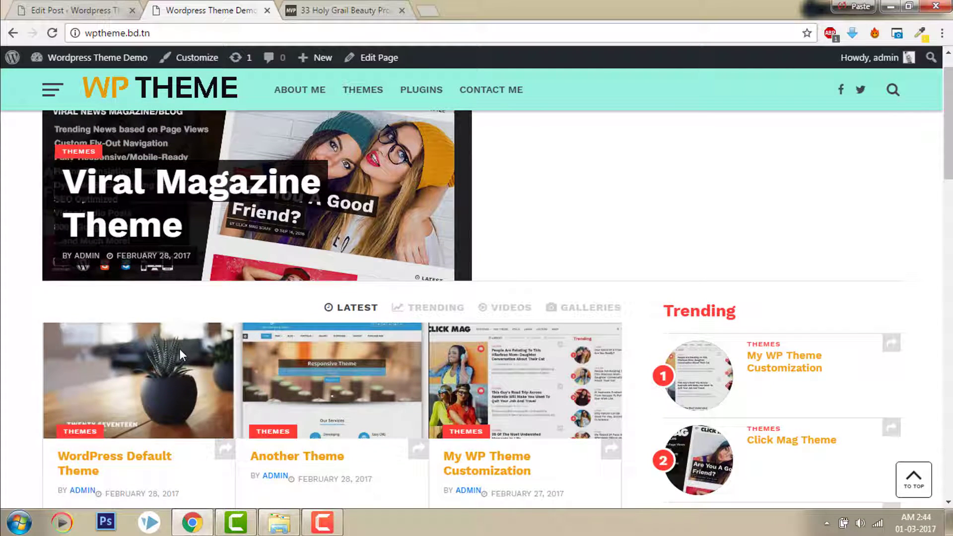
scroll(186, 463, "up", 1)
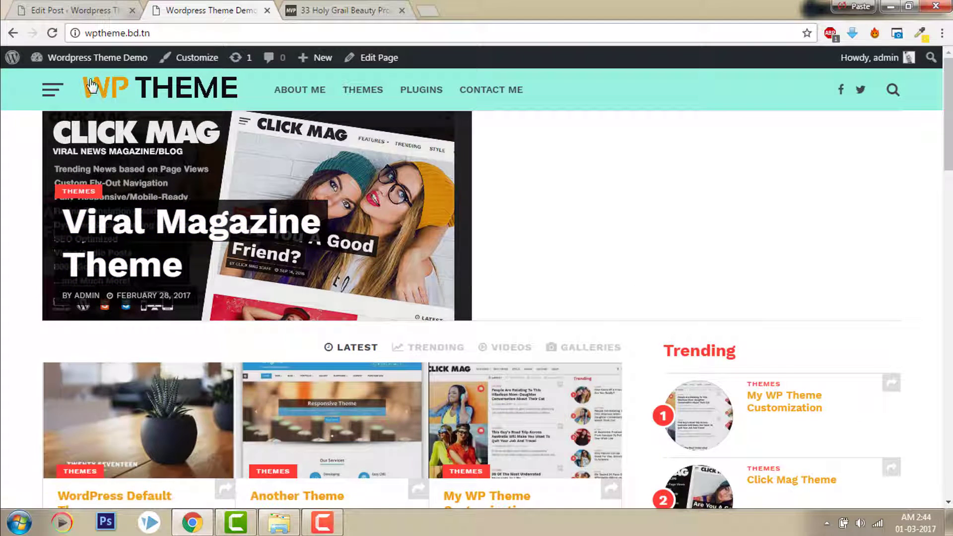
Step: Add the tag "featured" to the Wordpress Default Theme post and update the post
left_click(73, 9)
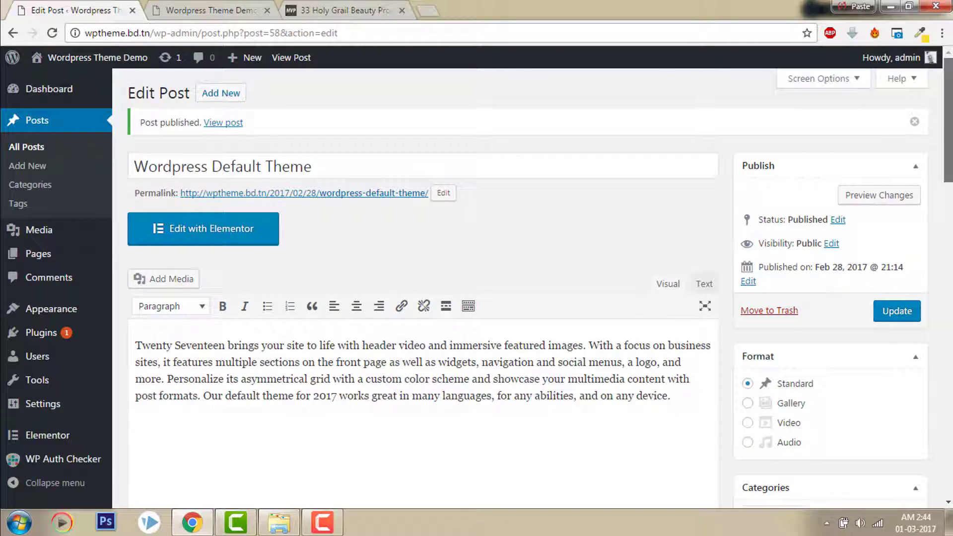
scroll(779, 347, "down", 7)
left_click(762, 343)
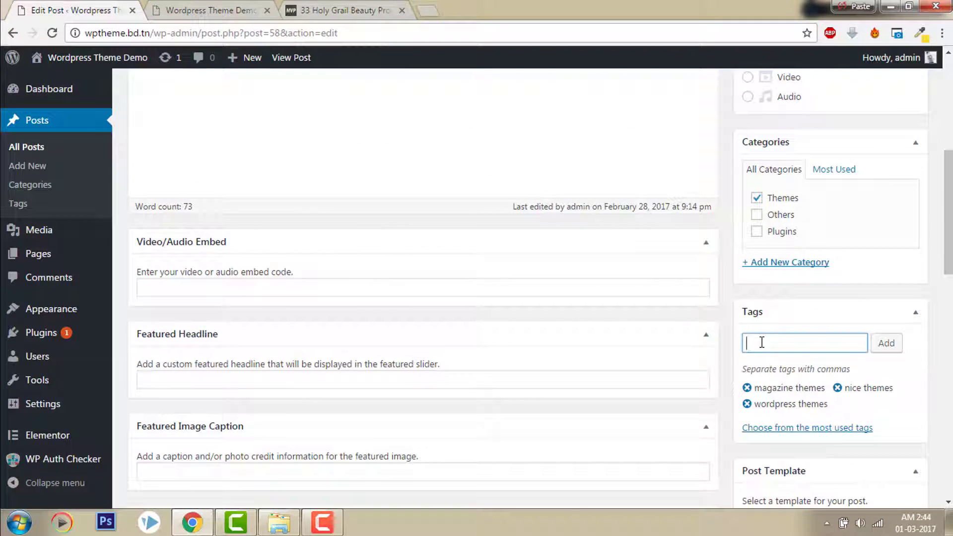
type("feature")
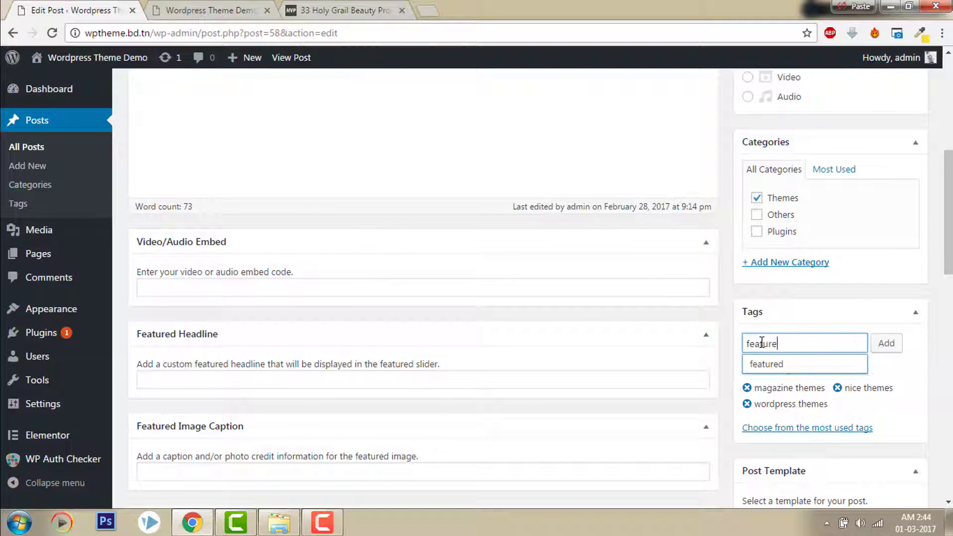
type("d,")
key("Return")
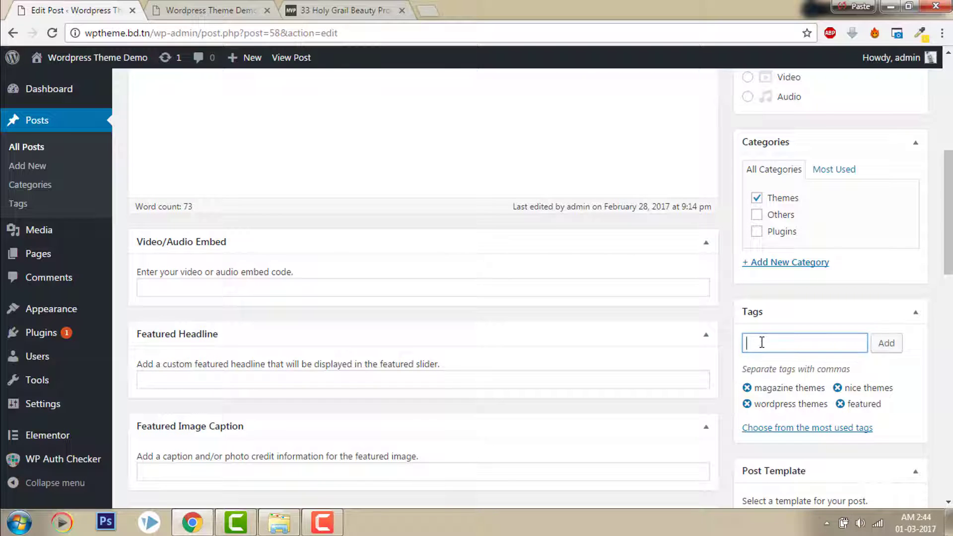
left_click_drag(944, 201, 945, 119)
left_click(906, 300)
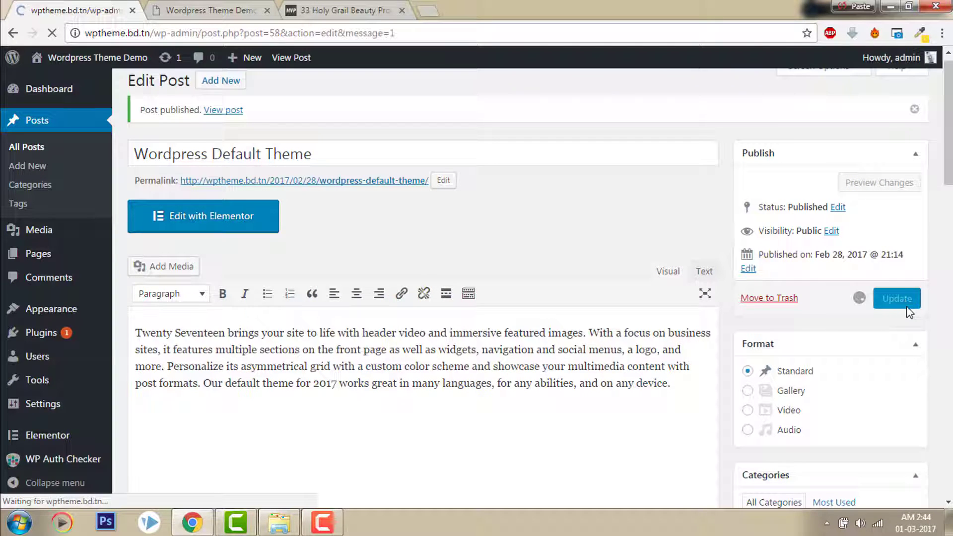
Step: Reload the live home page and check the featured area for the updated post
left_click(228, 8)
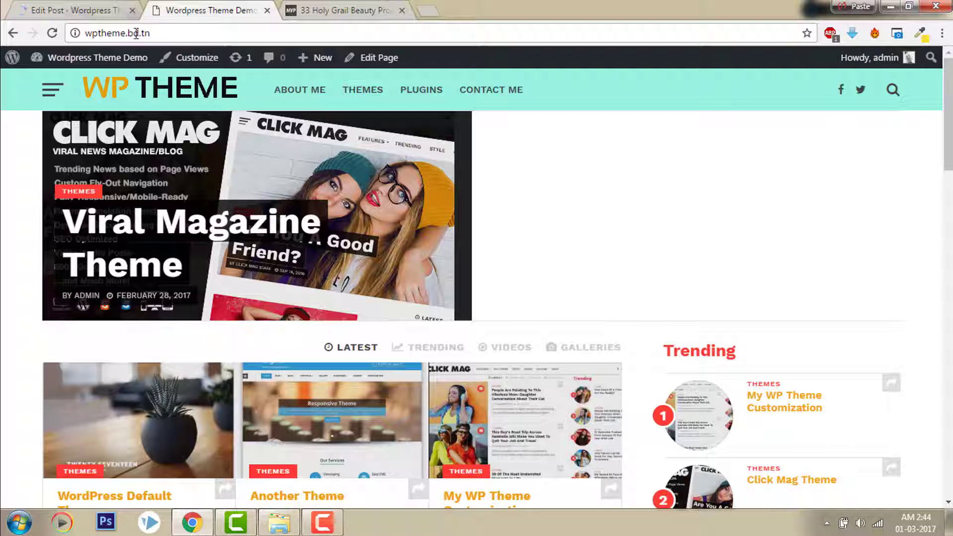
left_click(53, 33)
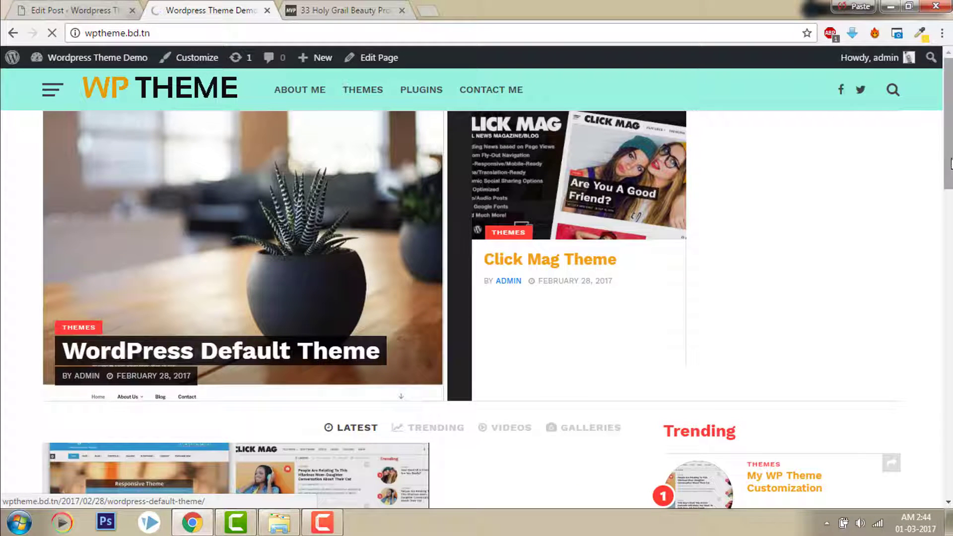
mouse_move(948, 149)
left_mouse_down()
mouse_move(948, 187)
mouse_move(949, 149)
left_mouse_up()
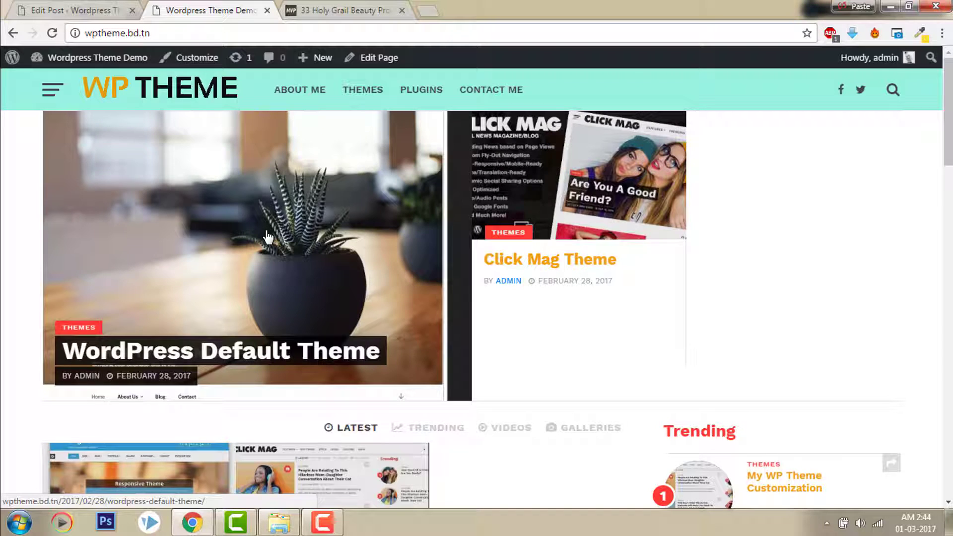
Step: From the post editor, open Click Mag Options in a new browser tab and show its Homepage Settings
left_click(74, 10)
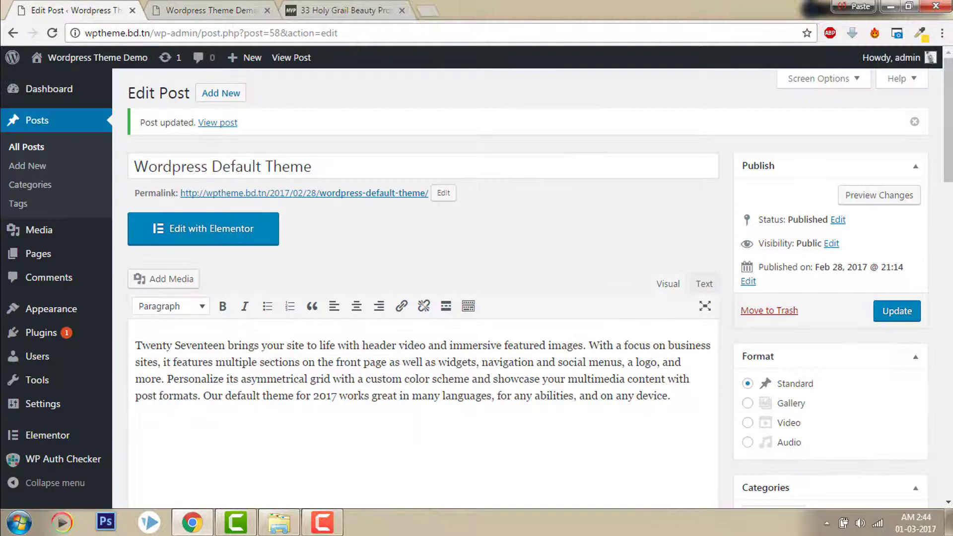
scroll(752, 457, "down", 7)
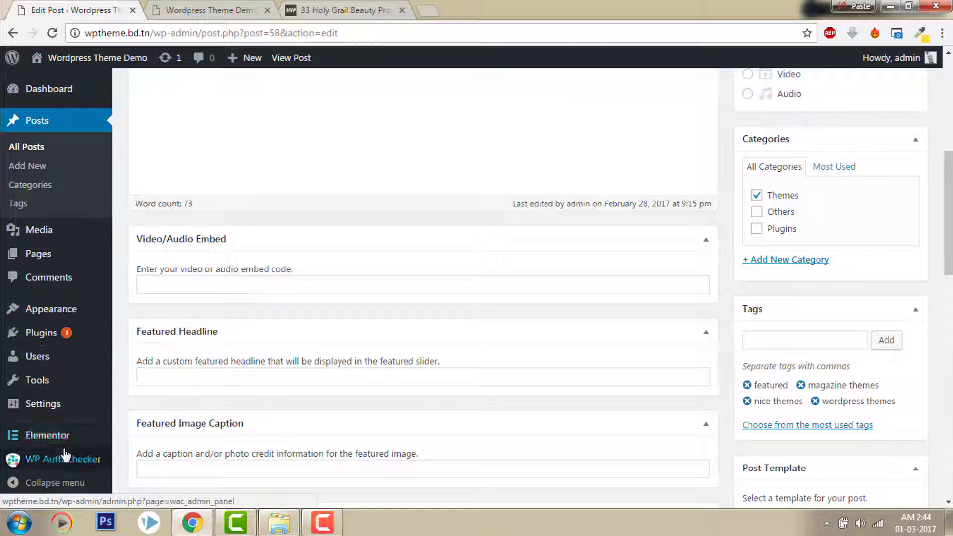
mouse_move(50, 316)
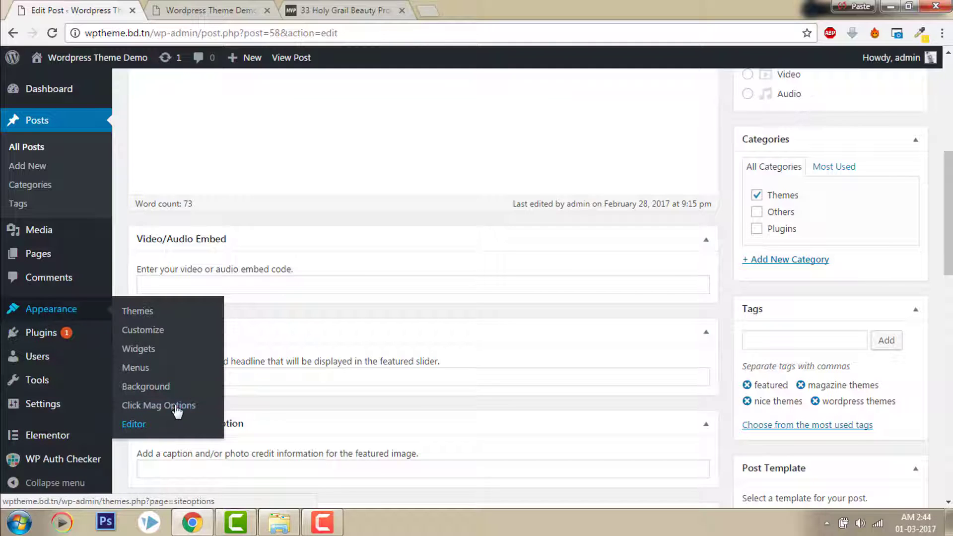
right_click(175, 406)
left_click(233, 297)
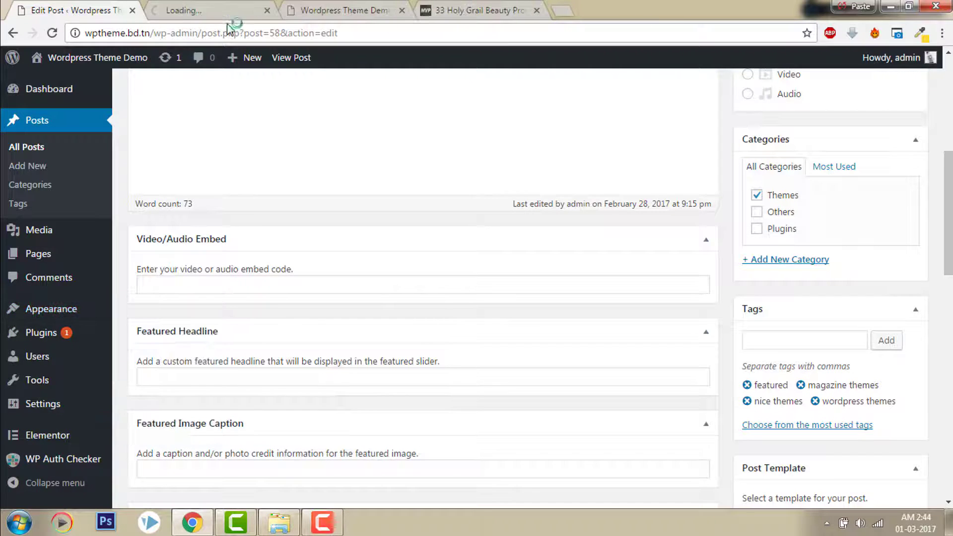
left_click(174, 8)
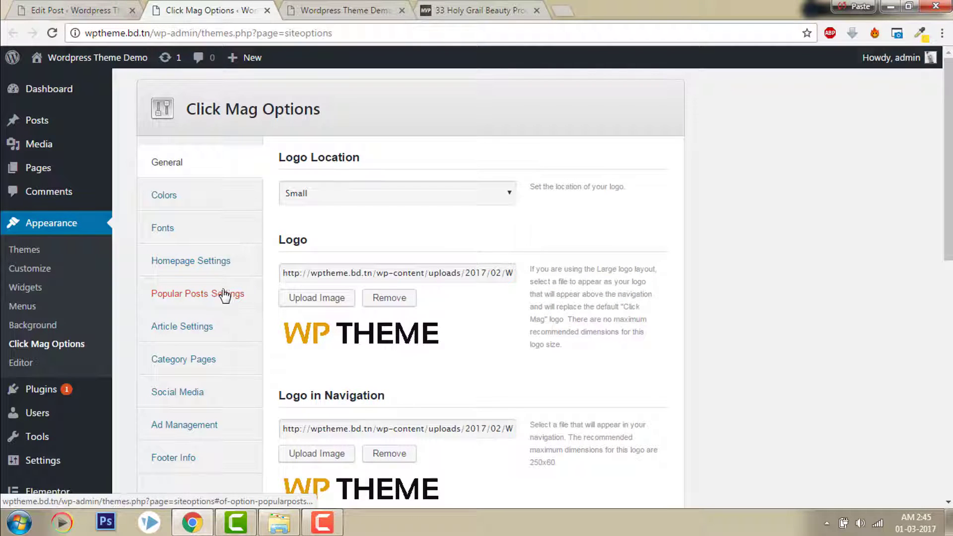
left_click(219, 263)
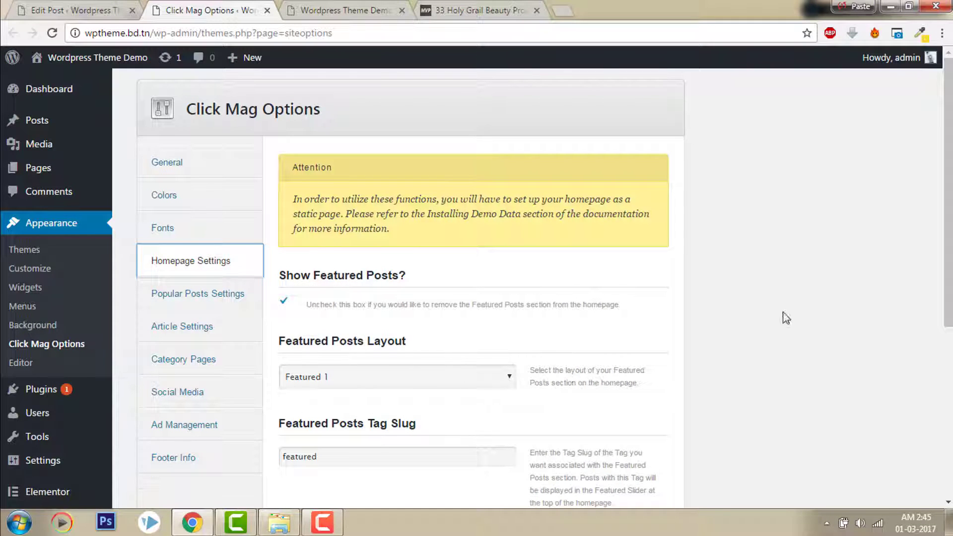
Step: Check which tag slug is entered for the Featured Posts section in the homepage settings
scroll(398, 311, "down", 2)
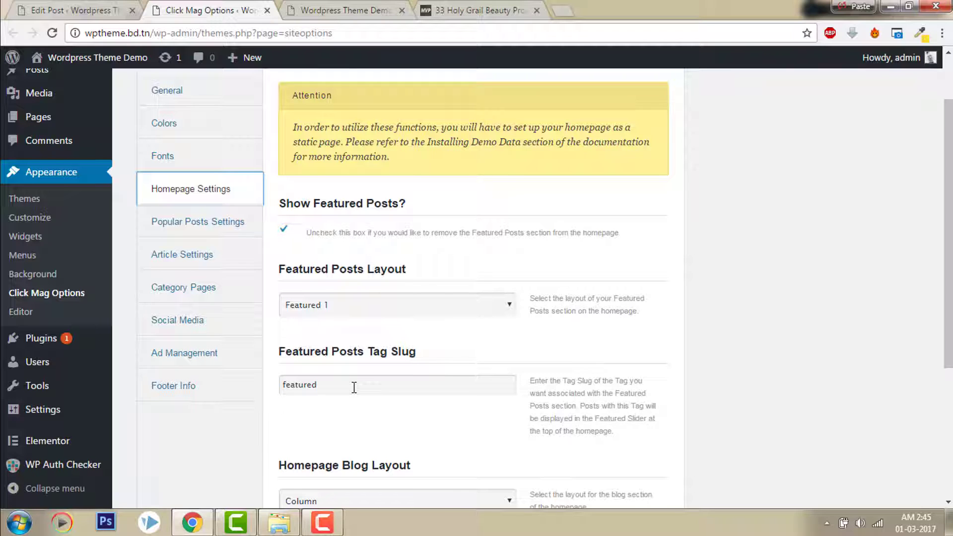
left_click_drag(338, 387, 286, 396)
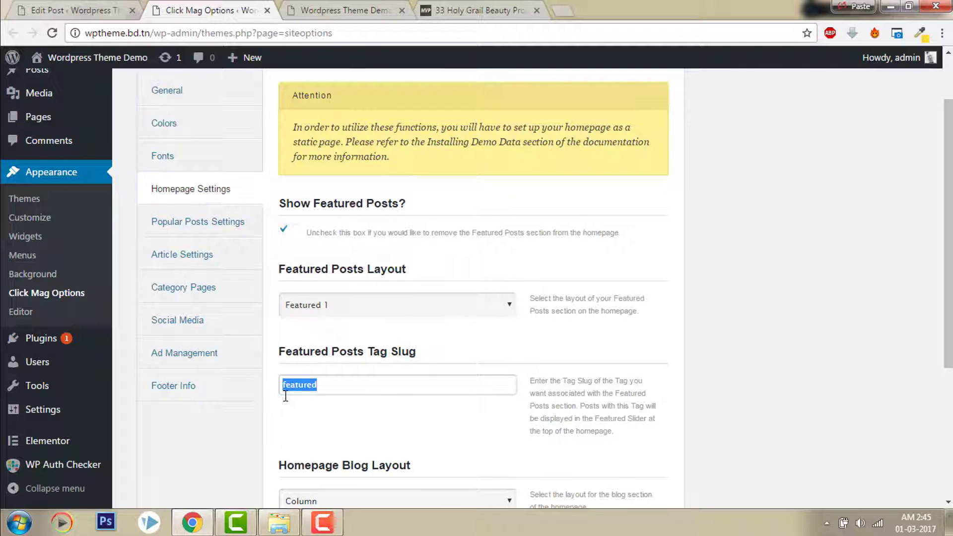
left_click(351, 387)
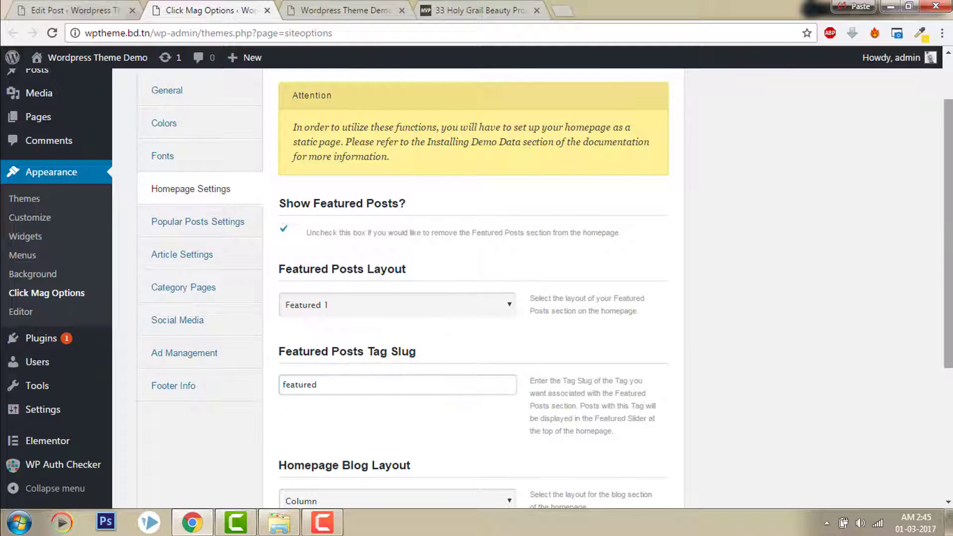
Step: Set the Featured Posts Layout to Featured 2, save the theme options, and reload the live home page
scroll(546, 283, "down", 1)
left_click(478, 248)
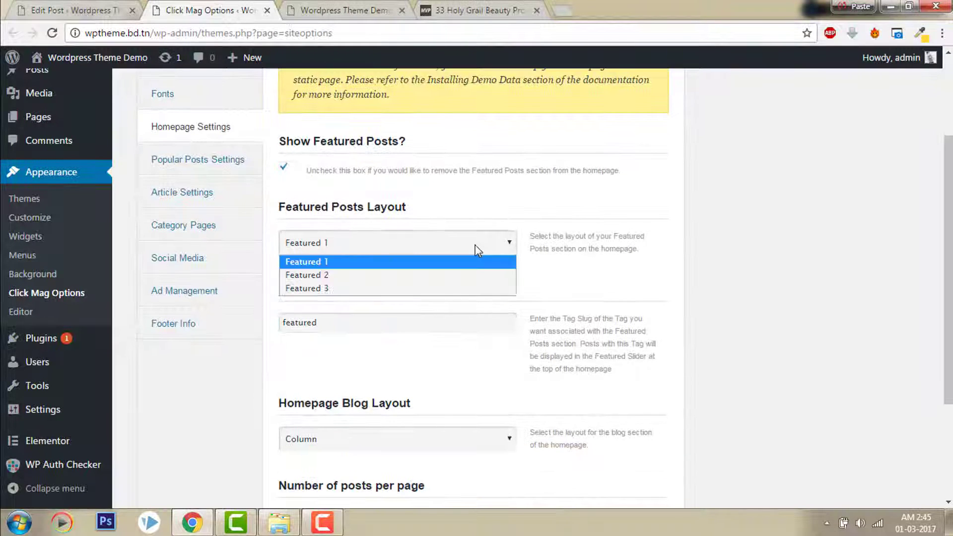
left_click(454, 275)
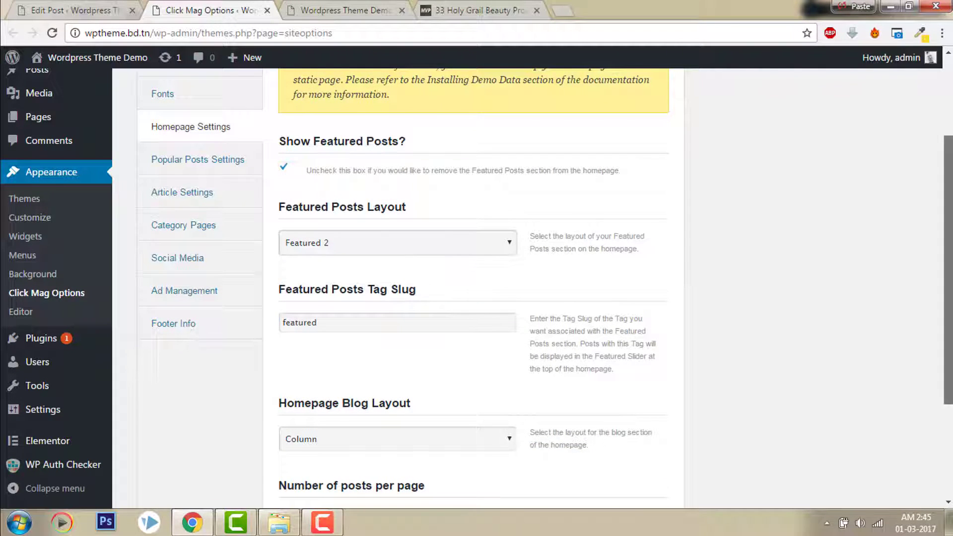
scroll(709, 405, "down", 3)
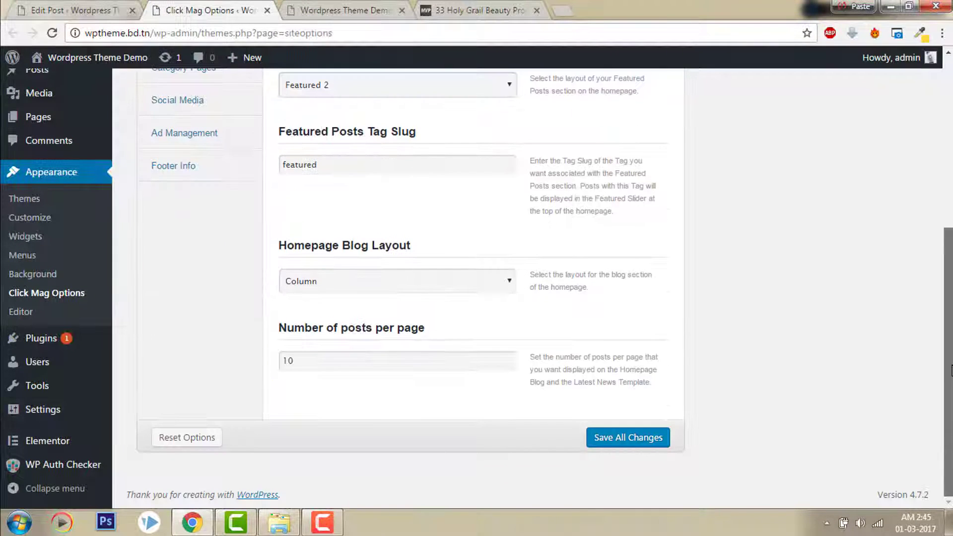
left_click(644, 440)
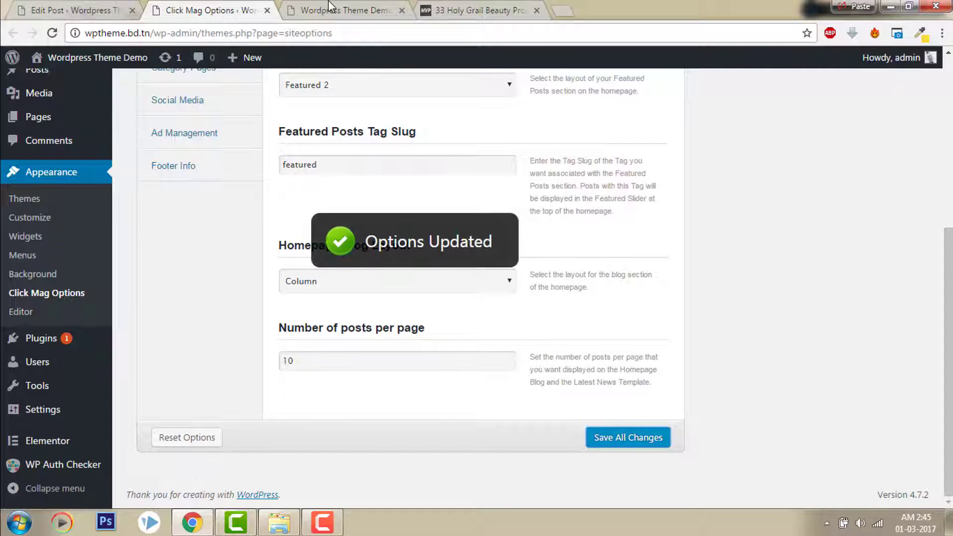
left_click(330, 7)
left_click(52, 33)
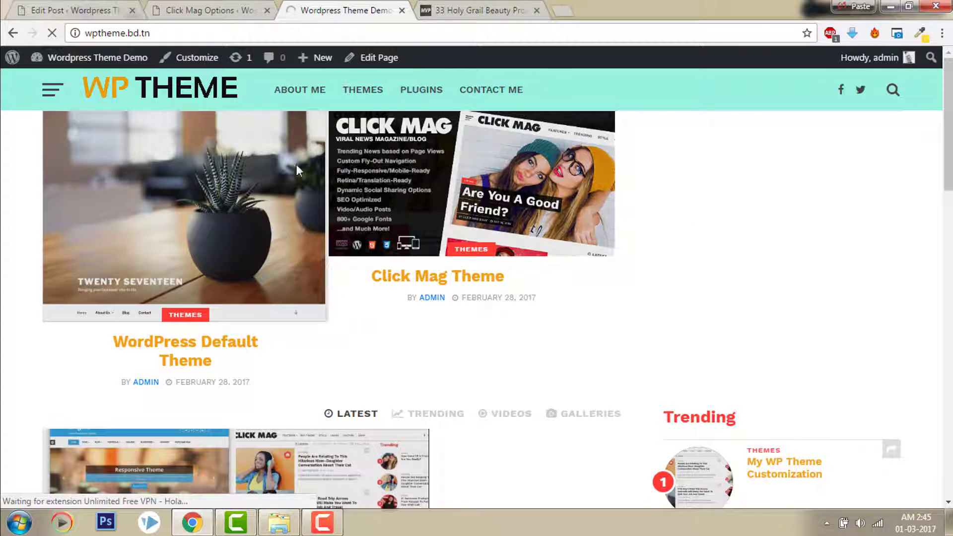
Step: Set the Featured Posts Layout to Featured 3 in the homepage settings and save all changes
left_click(201, 10)
scroll(700, 287, "up", 3)
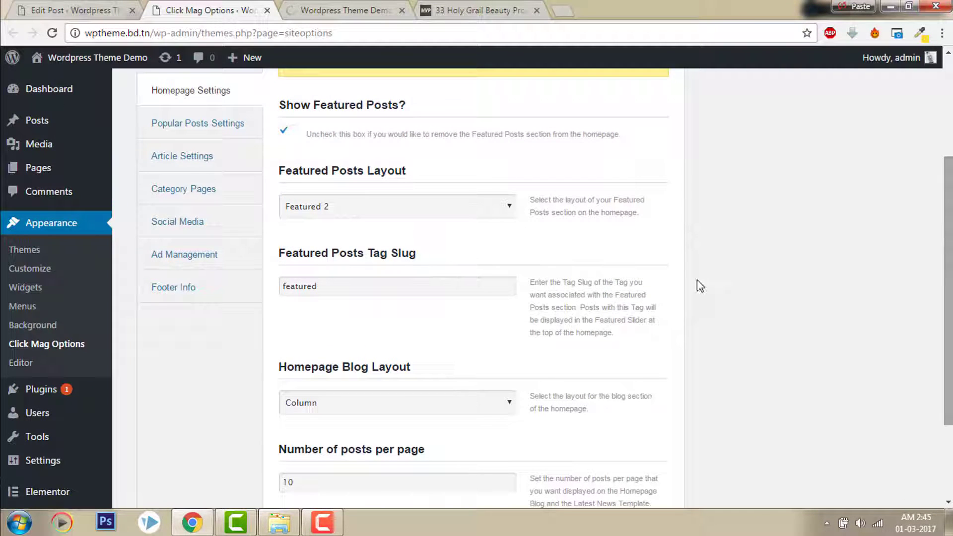
left_click(391, 206)
left_click(379, 249)
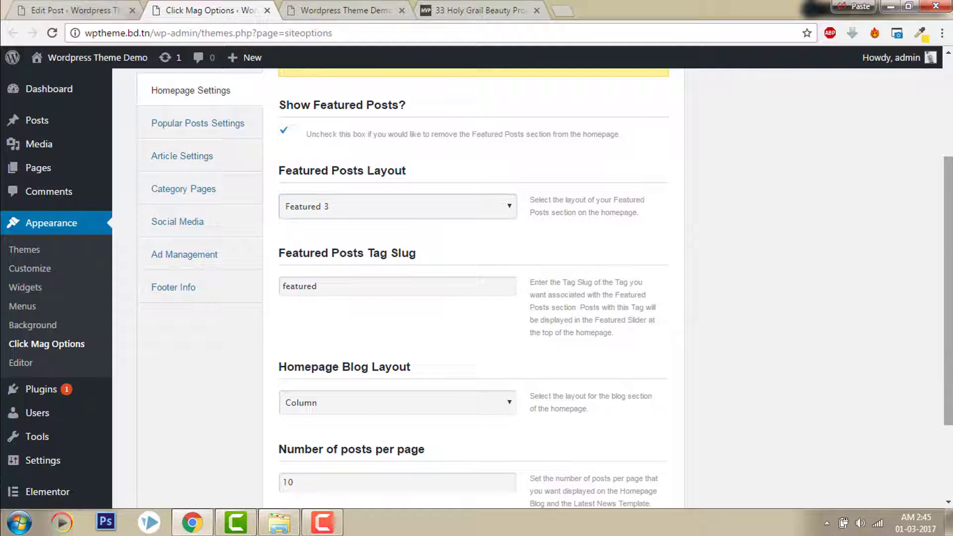
scroll(619, 427, "down", 3)
left_click(624, 437)
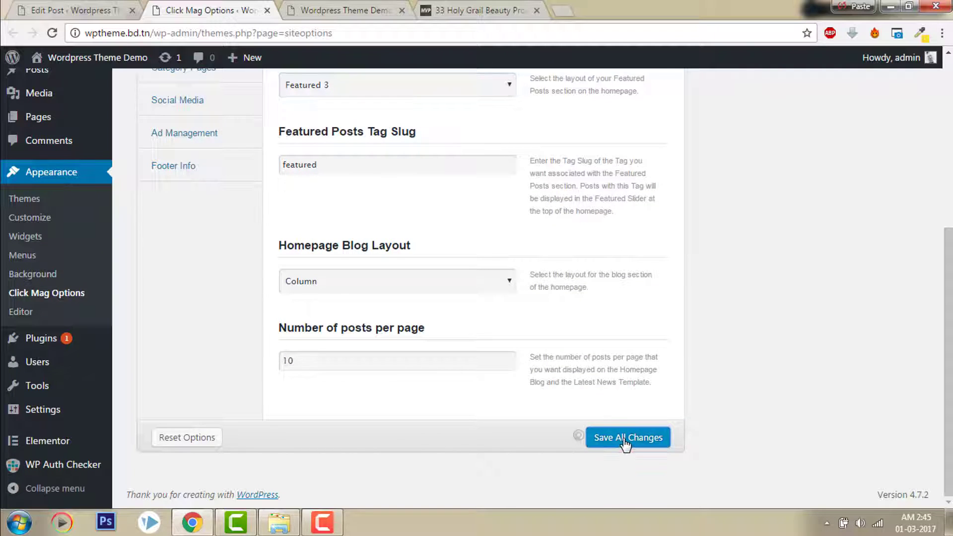
Step: Reload the live home page and examine the Featured 3 layout together with the Latest and Trending sections
left_click(356, 7)
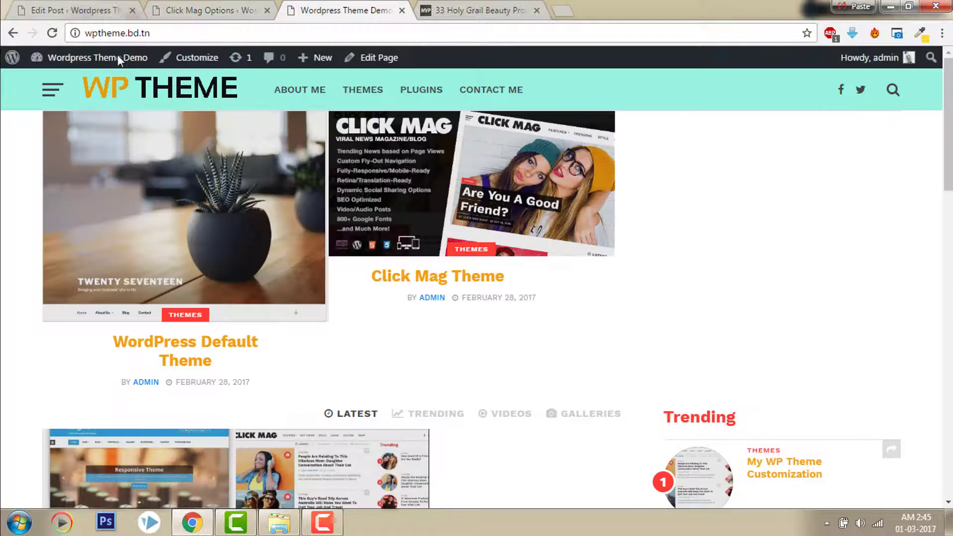
left_click(51, 36)
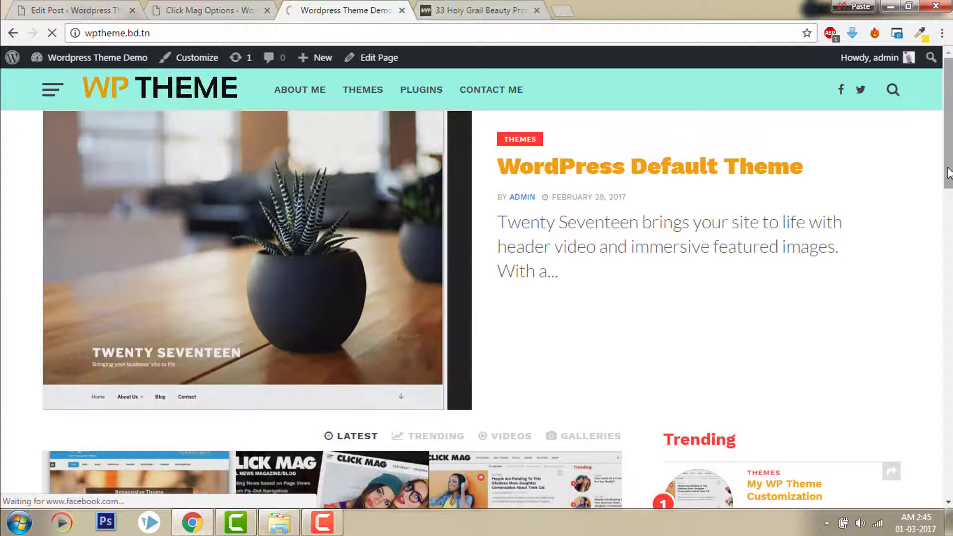
left_click_drag(949, 93, 949, 144)
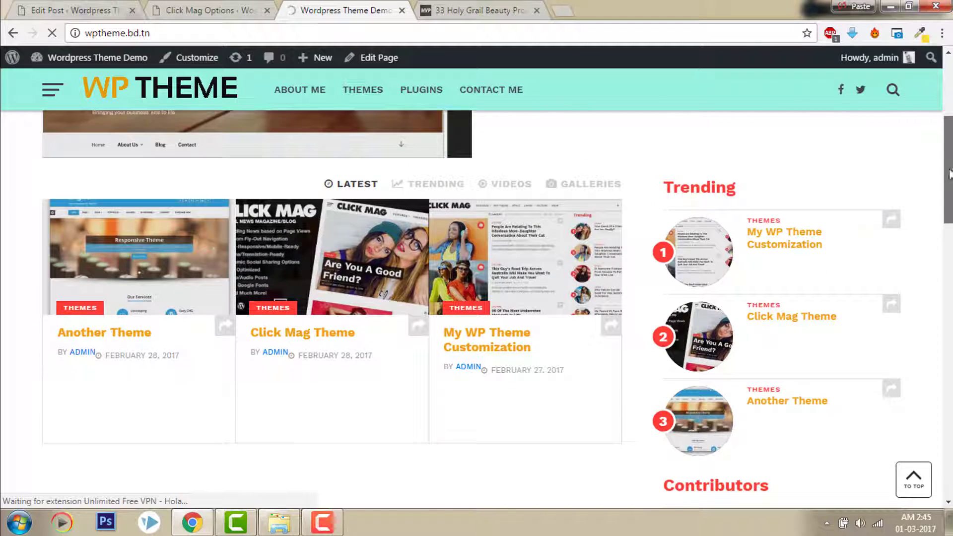
left_click_drag(949, 194, 949, 108)
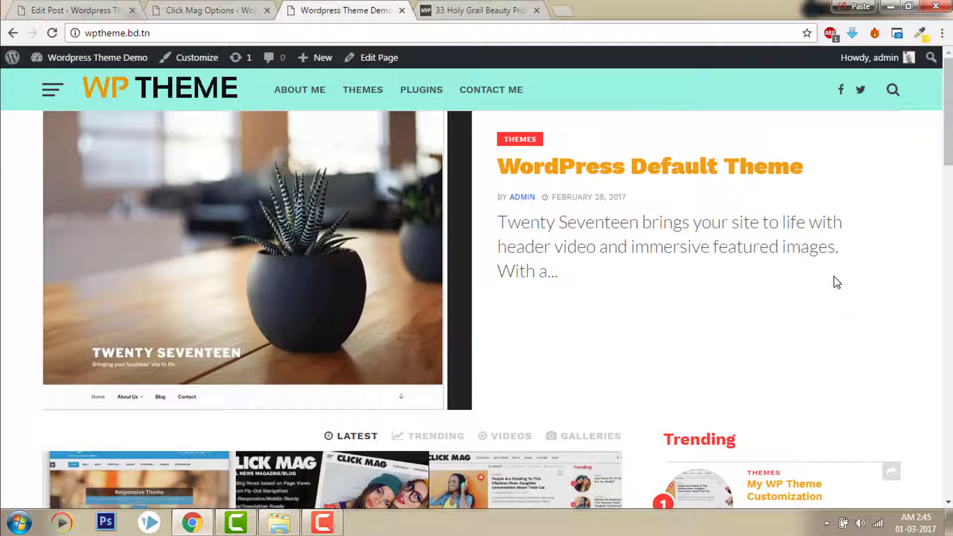
Step: Set the Featured Posts Layout to Featured 1 in the Click Mag homepage settings and save all changes
left_click(262, 6)
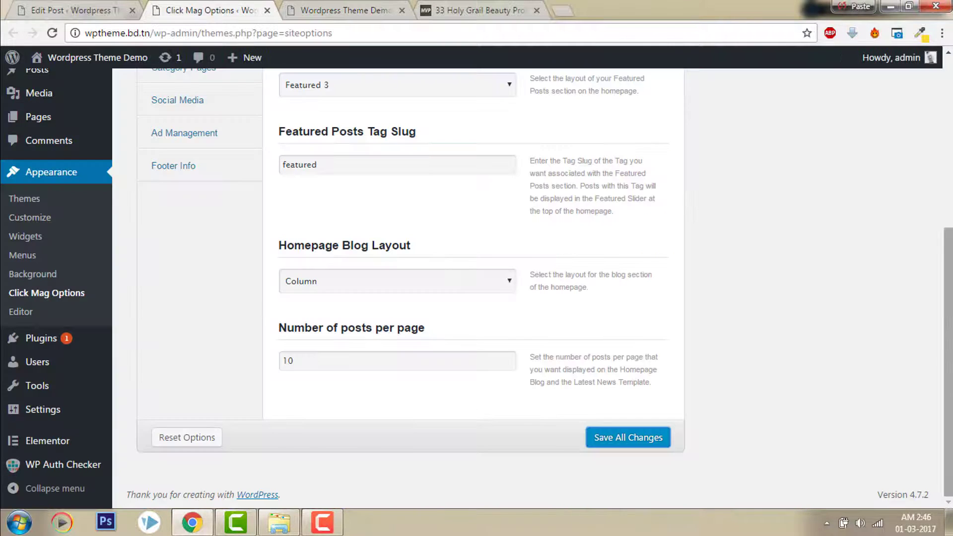
scroll(939, 199, "up", 5)
left_click(418, 305)
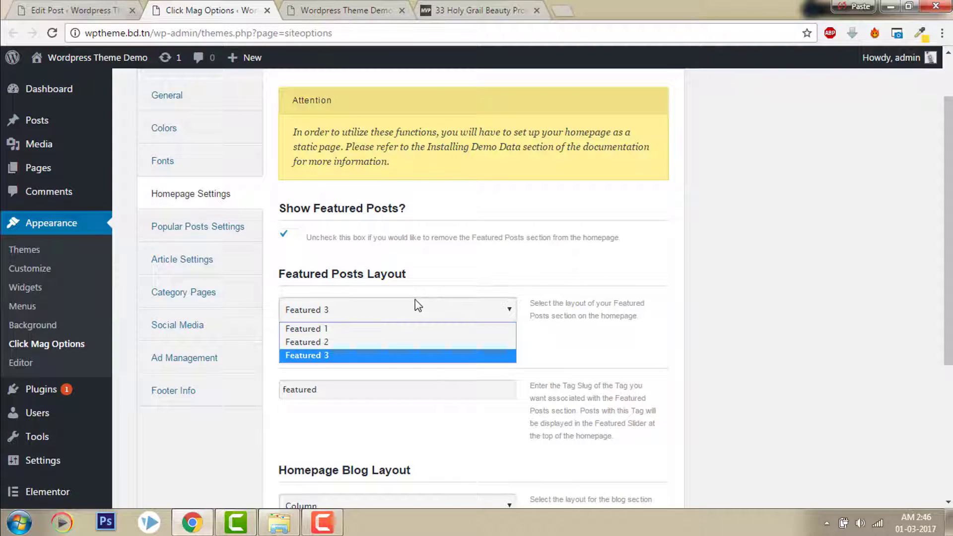
left_click(389, 329)
scroll(827, 398, "down", 4)
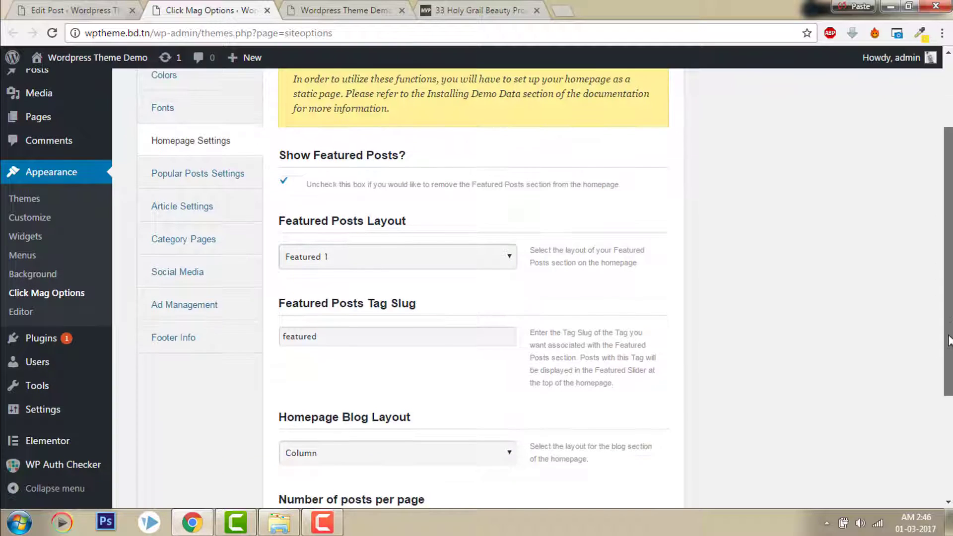
left_click(656, 453)
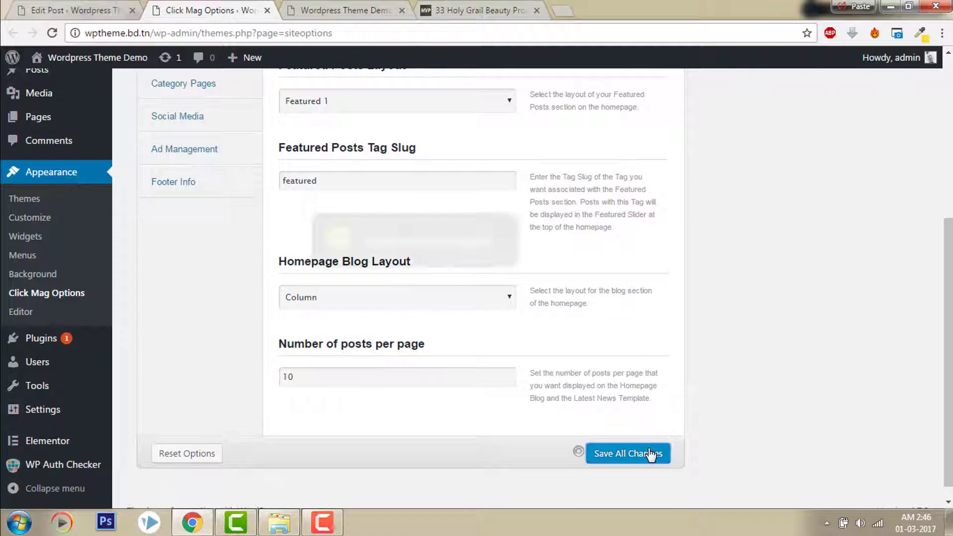
Step: Reload the live home page and view the Featured 1 layout
left_click(357, 6)
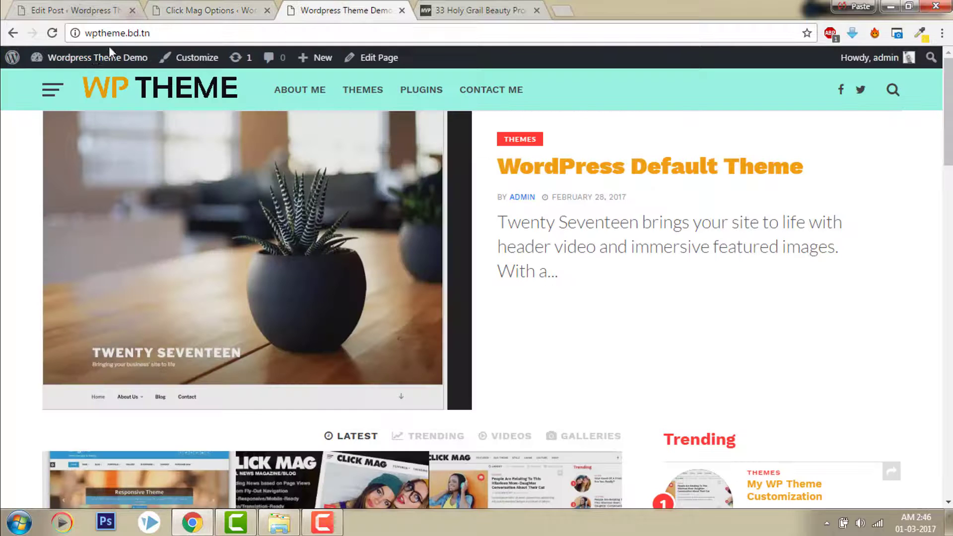
left_click(52, 33)
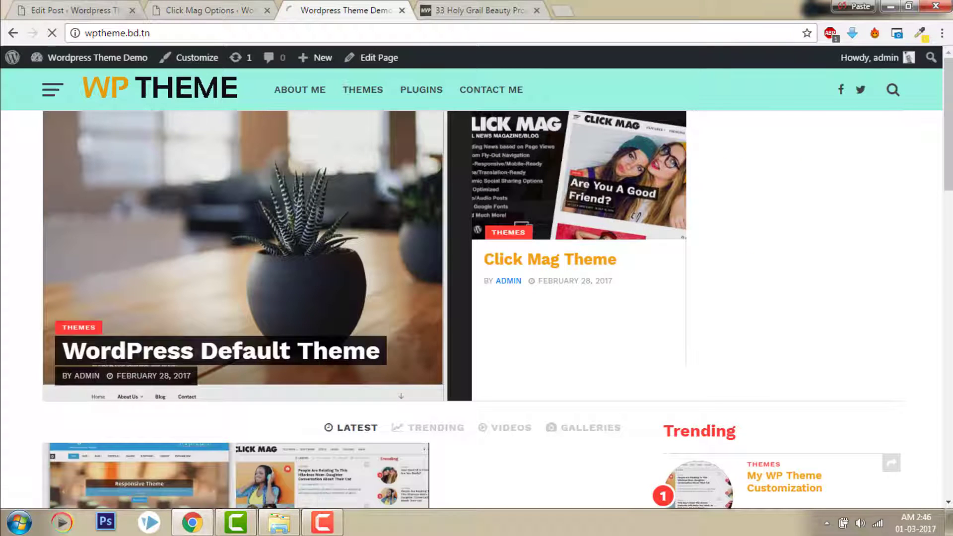
left_click_drag(949, 119, 949, 224)
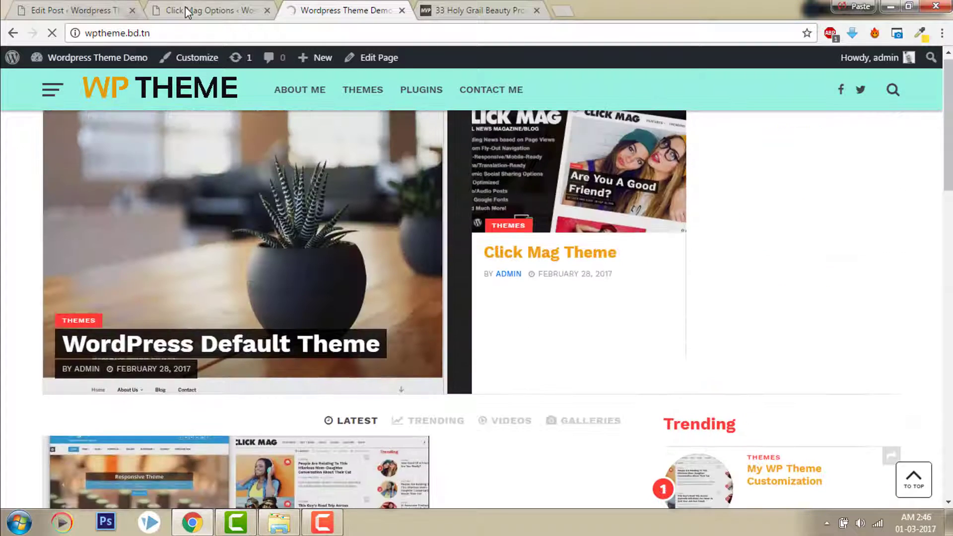
Step: Close the Click Mag Options page and return to the live home page
left_click(185, 10)
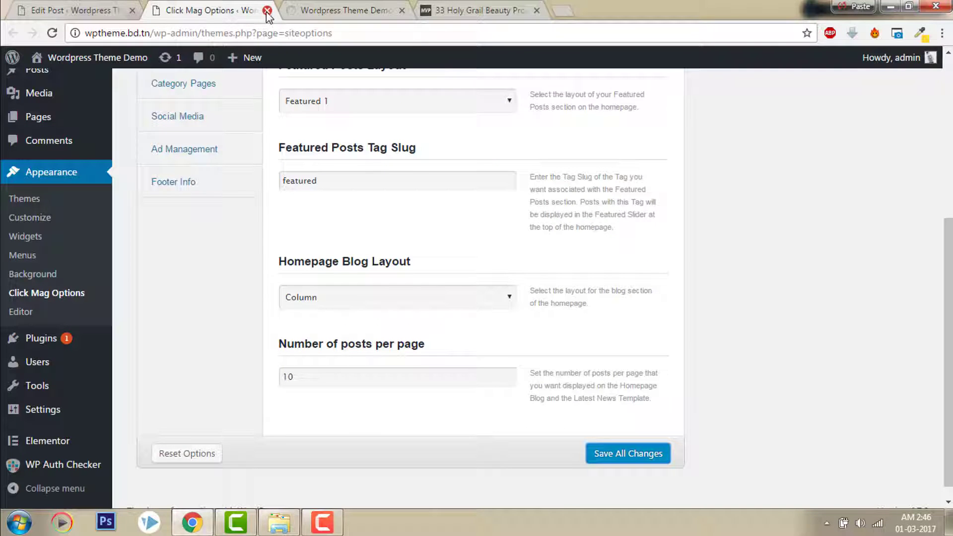
left_click(267, 10)
left_click(74, 10)
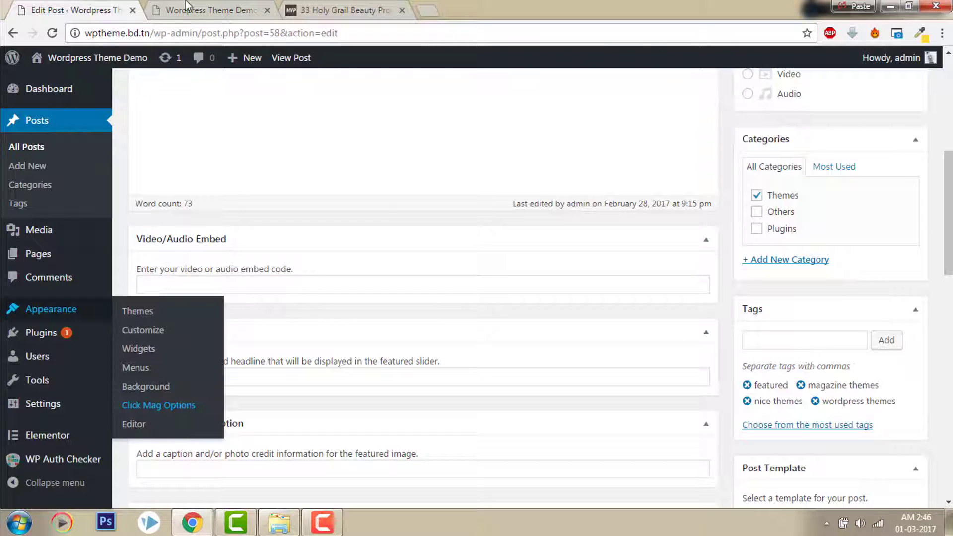
left_click(189, 10)
Step: Open the featured WordPress Default Theme post from the home page and examine its featured image, title, share buttons and Trending list
scroll(260, 233, "down", 1)
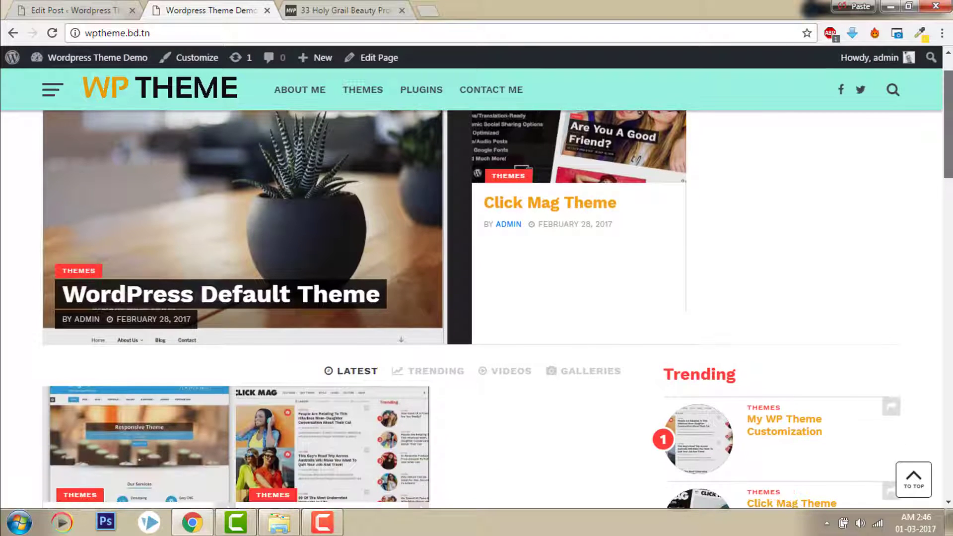
left_click(258, 230)
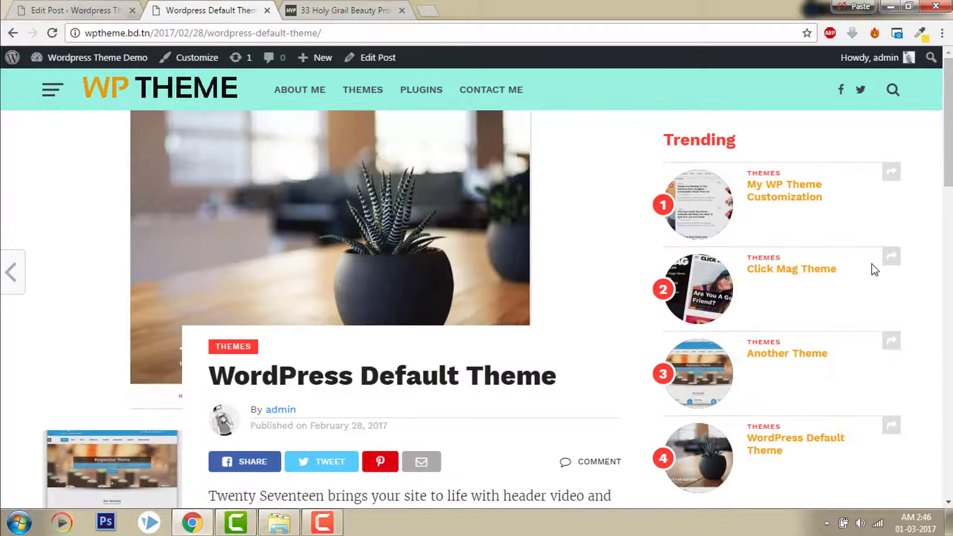
scroll(945, 228, "down", 1)
scroll(943, 234, "down", 4)
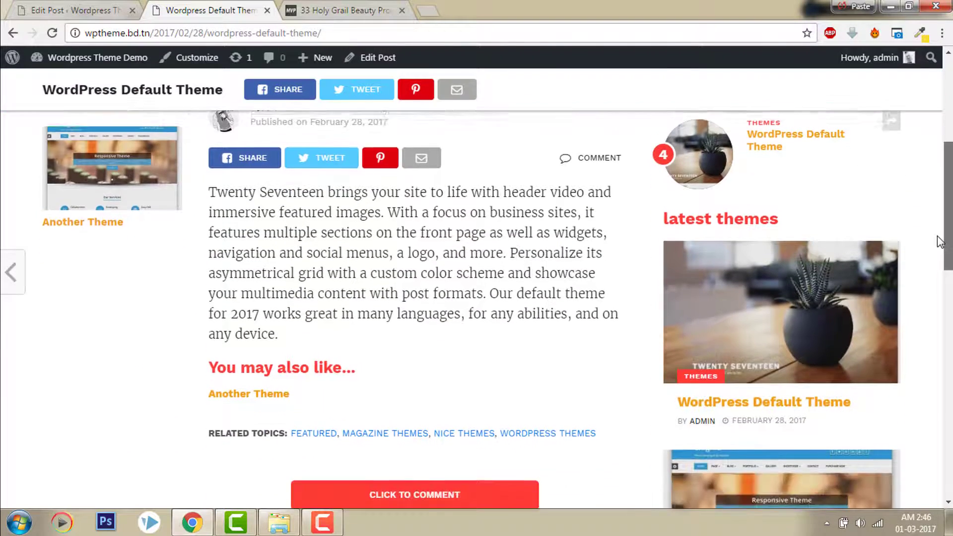
scroll(940, 213, "up", 3)
scroll(942, 194, "up", 2)
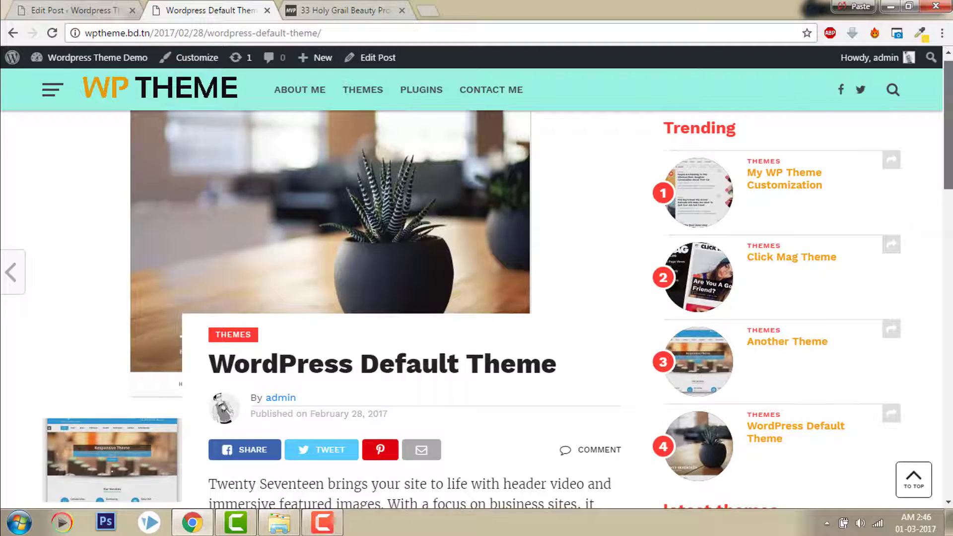
scroll(950, 275, "down", 6)
scroll(950, 275, "up", 4)
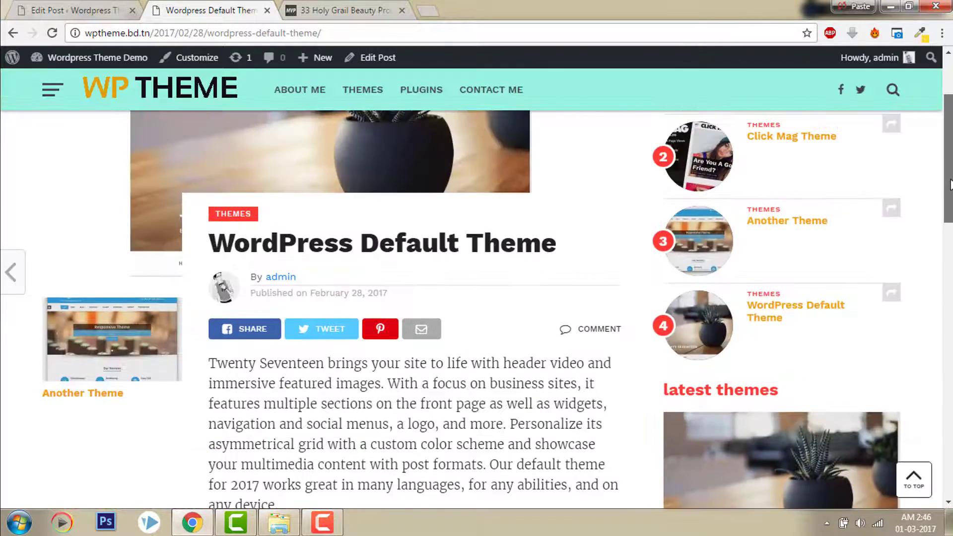
scroll(350, 229, "up", 2)
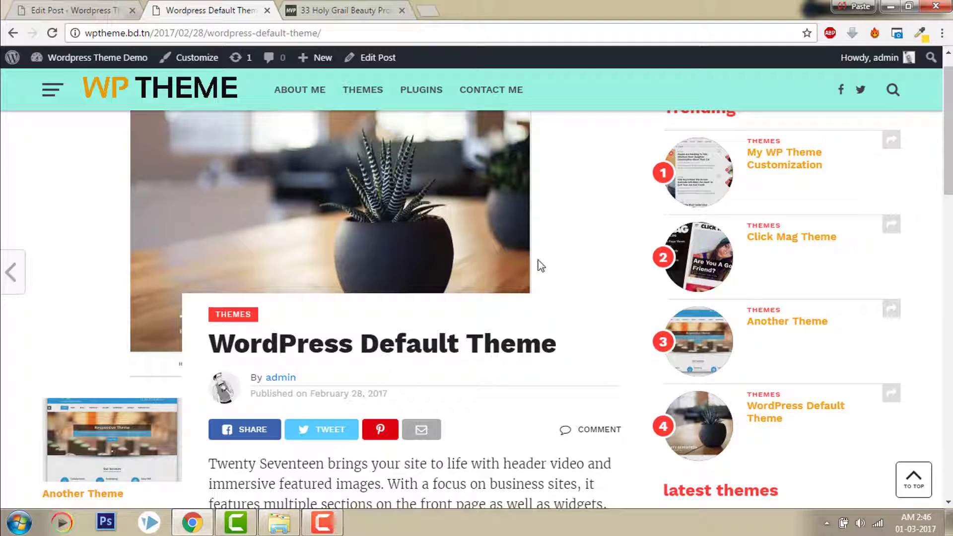
Step: Review the post's body text, related topics, latest themes and the More in Themes section
left_click_drag(949, 169, 948, 213)
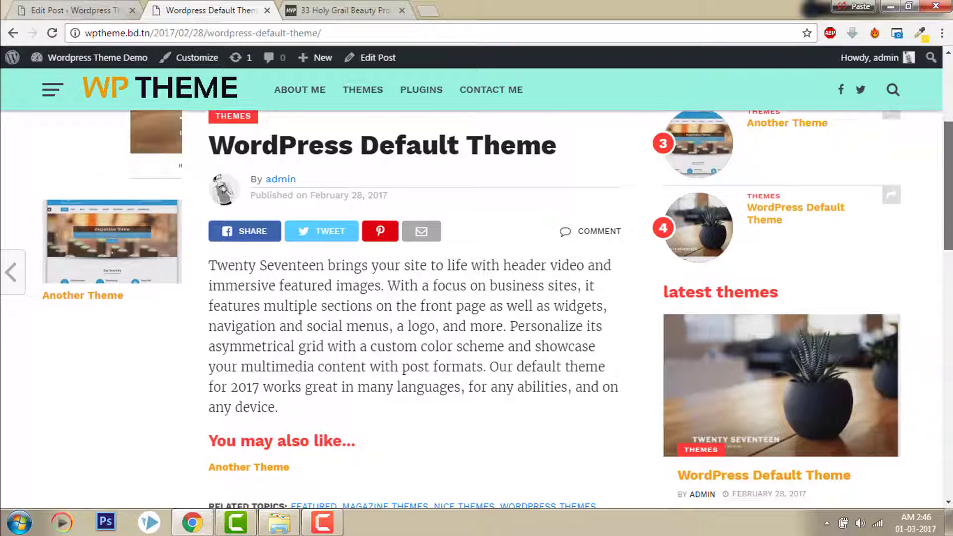
scroll(388, 344, "down", 4)
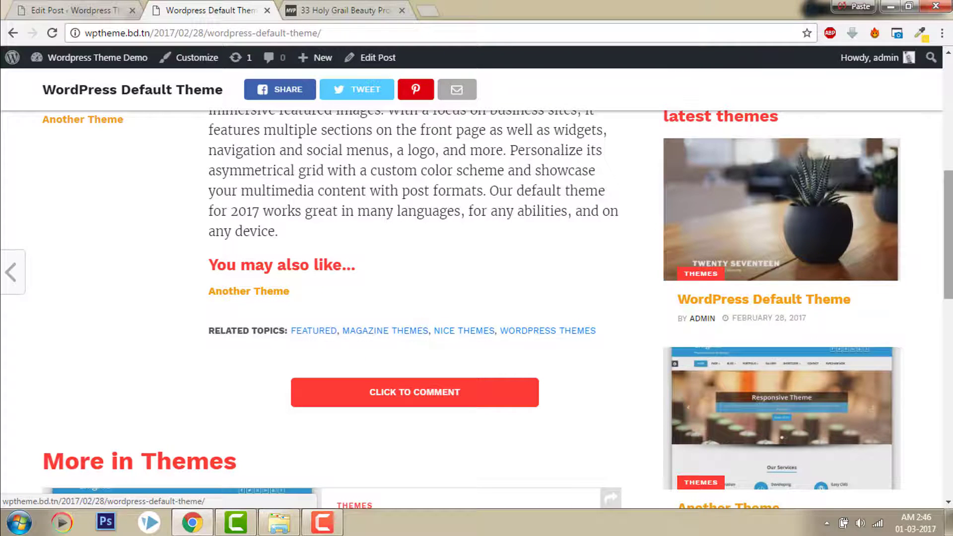
scroll(109, 301, "up", 3)
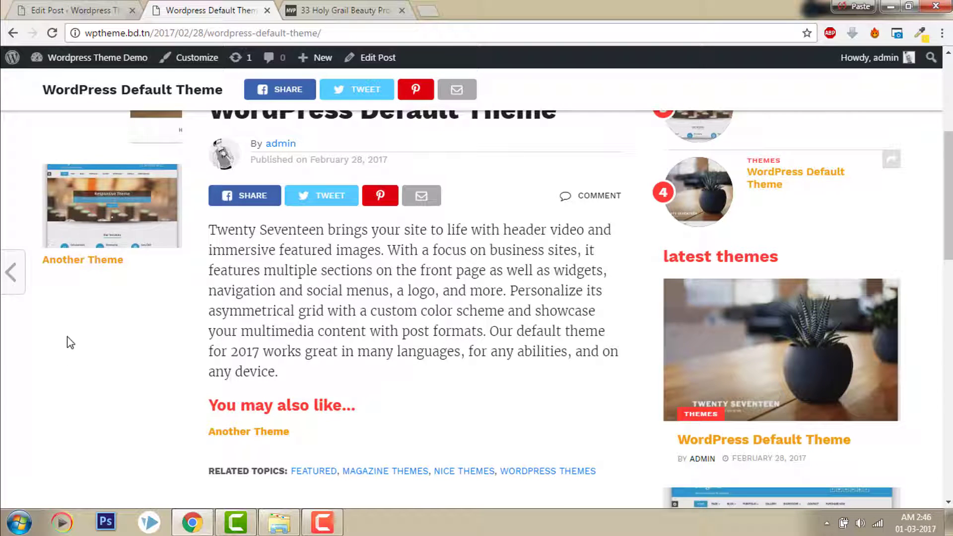
left_click(944, 262)
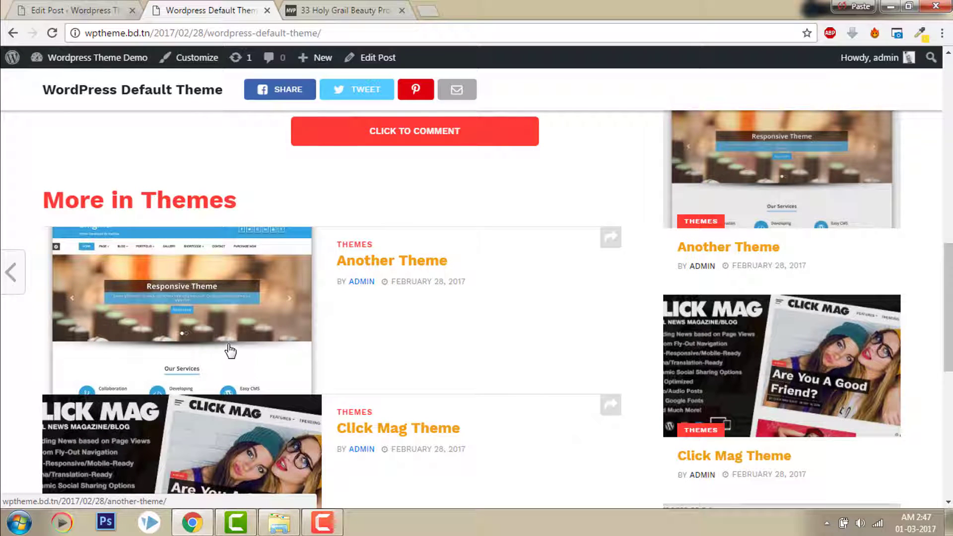
scroll(915, 276, "down", 1)
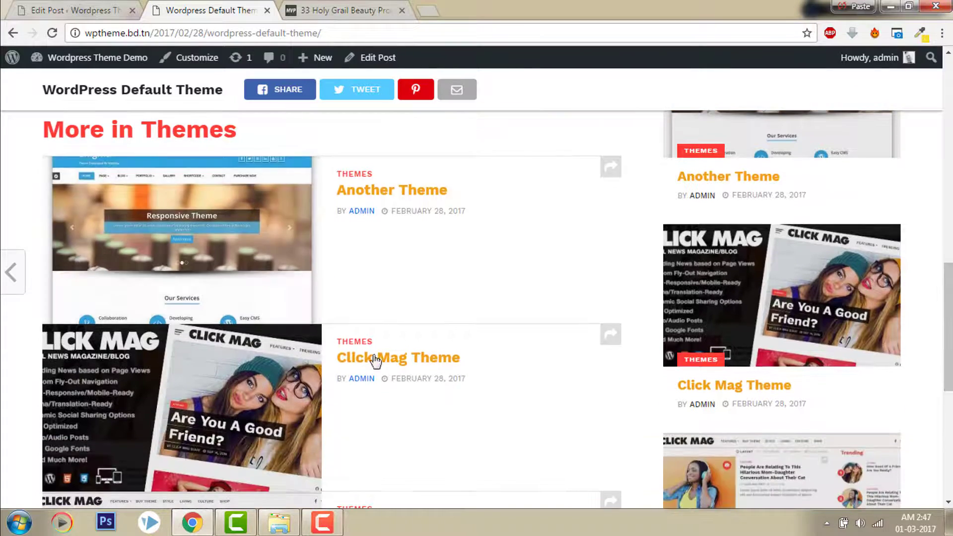
scroll(376, 361, "down", 4)
scroll(375, 361, "up", 15)
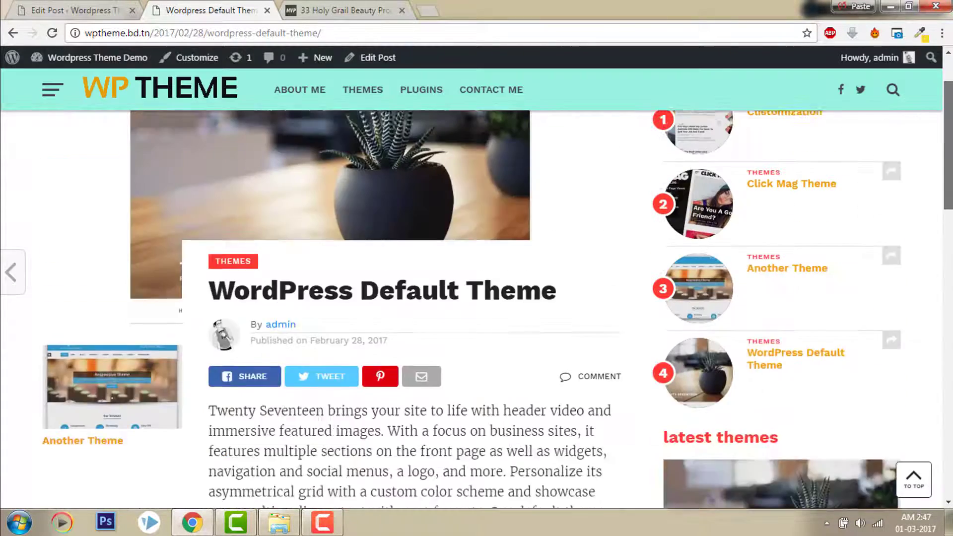
scroll(476, 307, "up", 2)
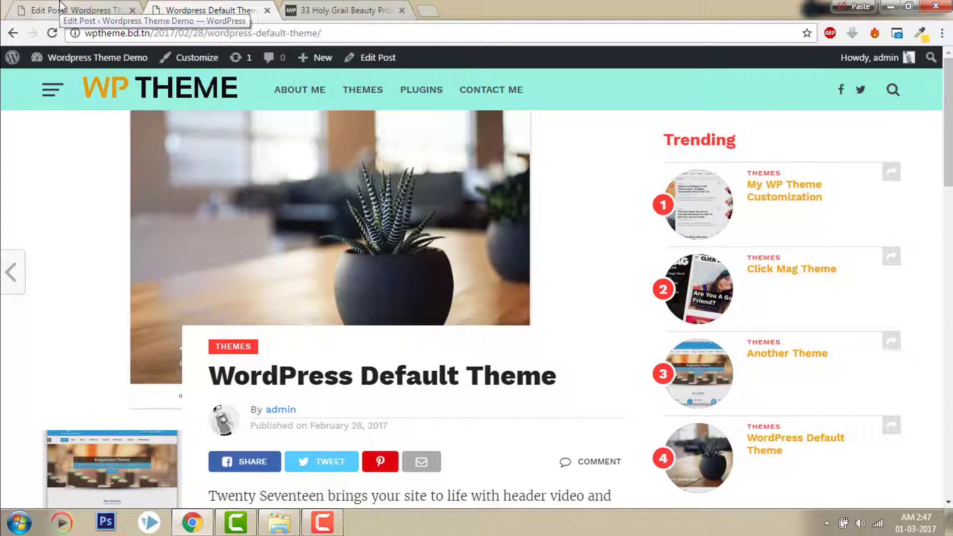
Step: Return to the post's edit page and start a new post
left_click(60, 4)
scroll(263, 138, "up", 7)
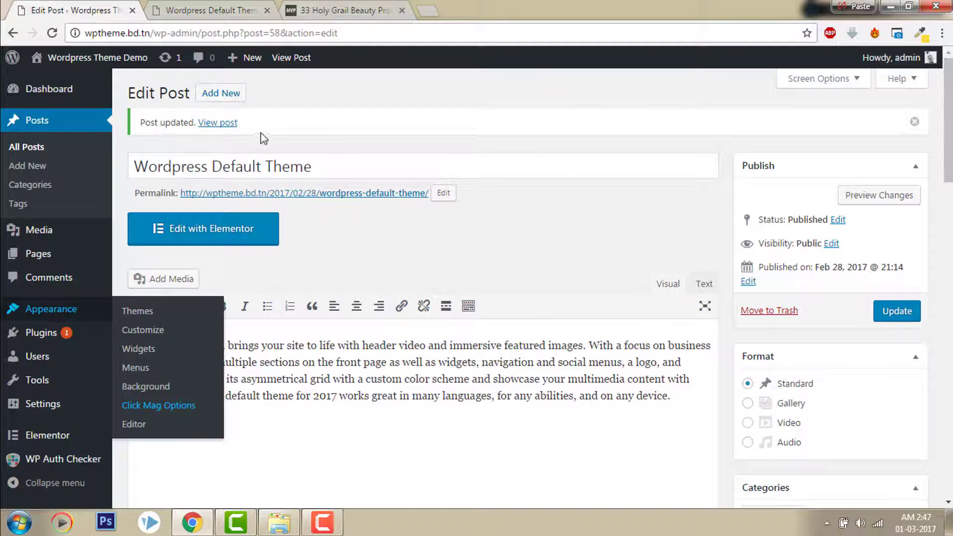
left_click(235, 96)
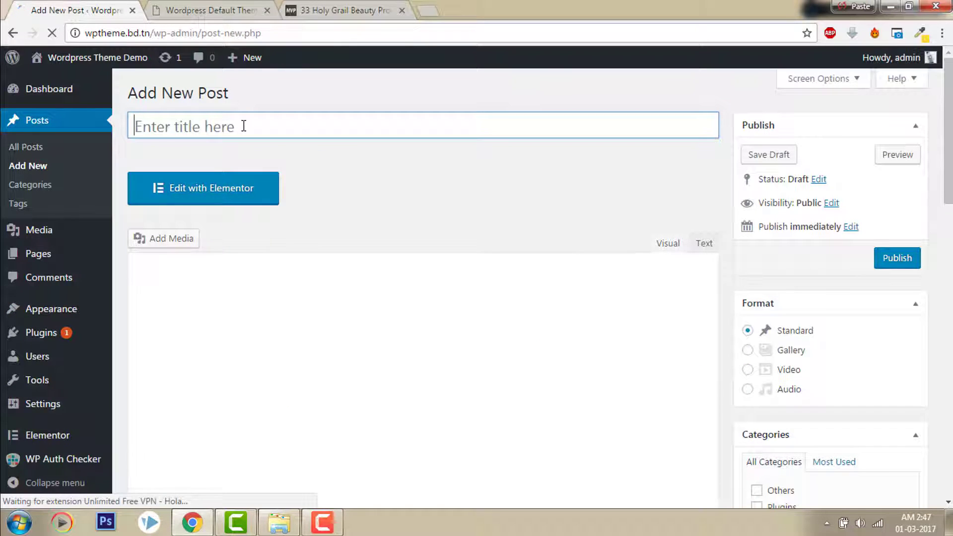
Step: Title the post "Third Post Theme" and fill its body with the paragraph starting "Twenty Seventeen brings your site to life with header video"
type("Thrid")
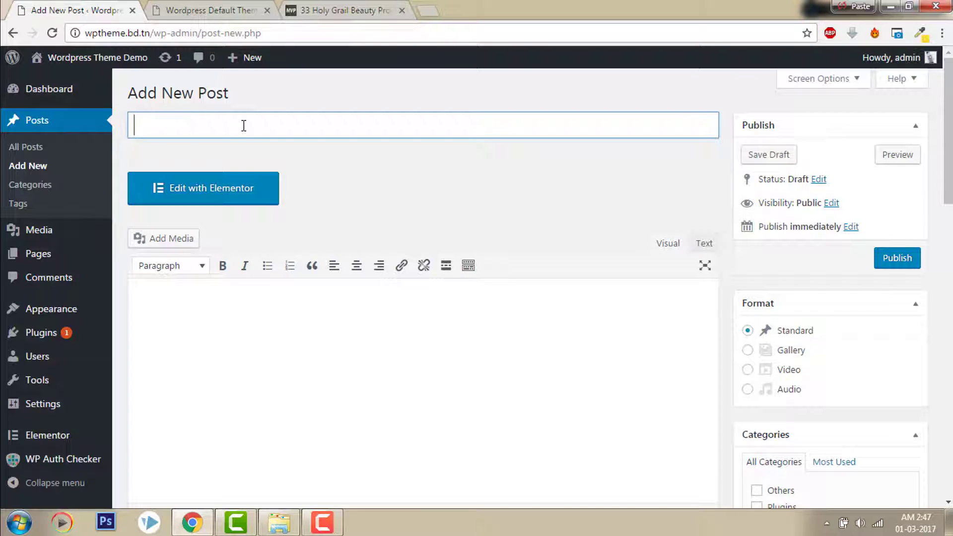
key("BackSpace")
key("BackSpace")
key("BackSpace")
type("ird Post Theme")
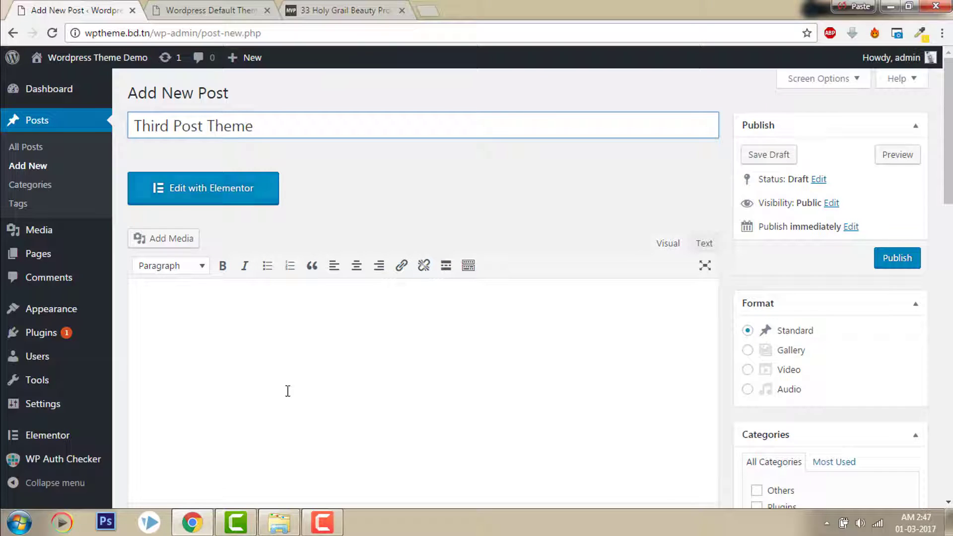
left_click(287, 391)
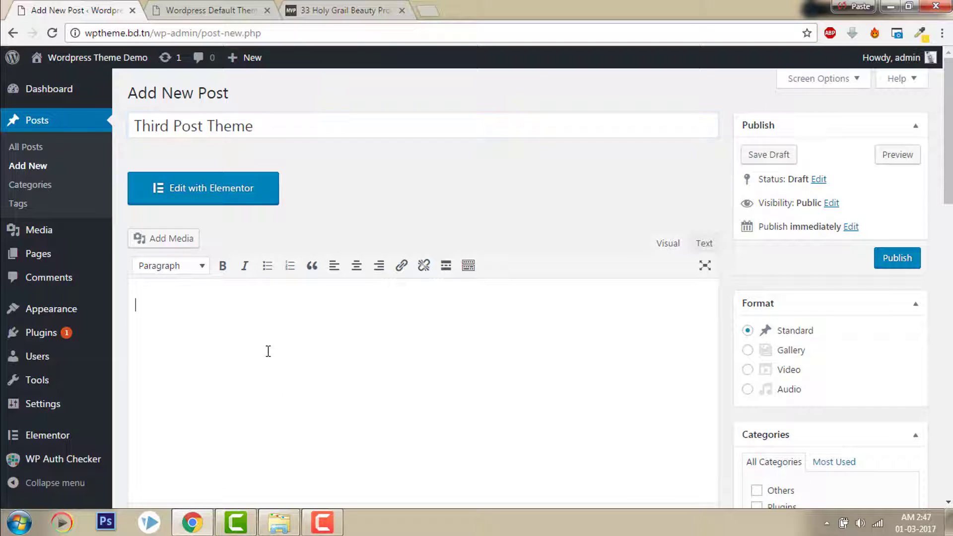
type("Twenty Seventeen brings your site to life with header video and immersive featured images. With a focus on business sites, it features multiple sections on the front page as well as widgets, navigation and social menus, a logo, and more. Personalize its asymmetrical grid with a custom color scheme and showcase your multimedia content with post formats. Our default theme for 2017 works great in many languages, for any abilities, and on any device.")
Step: Assign the Themes category and add the tags magazine themes, featured and nice themes to the post
scroll(422, 298, "down", 5)
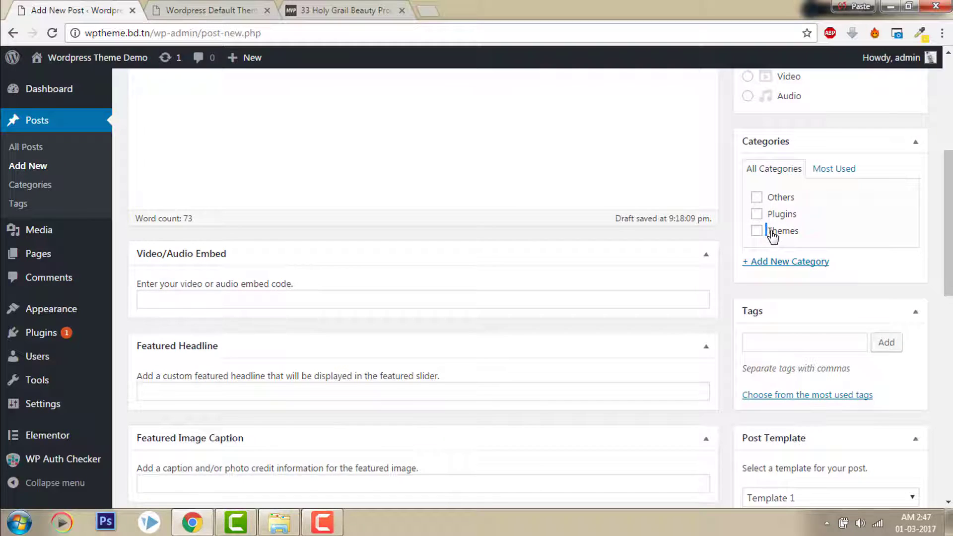
left_click(768, 233)
left_click(788, 346)
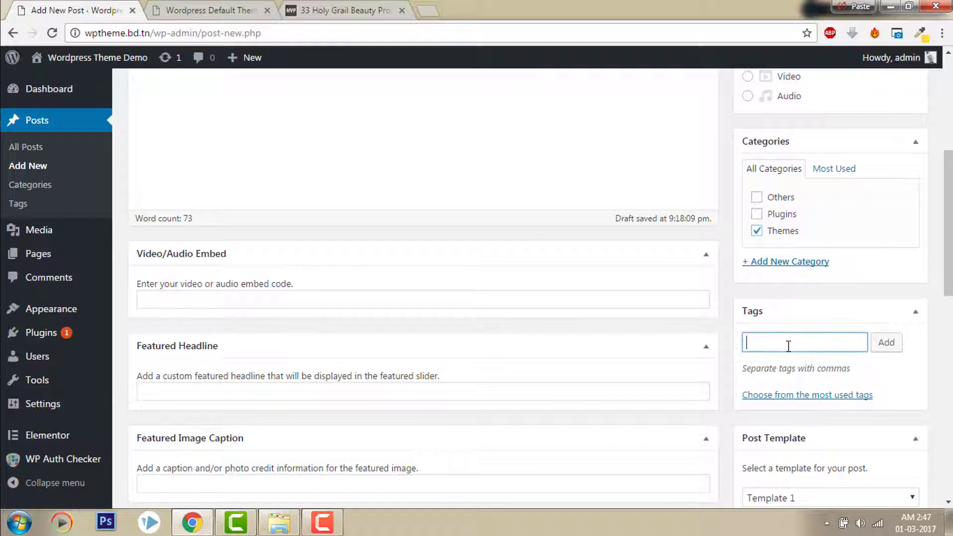
type("magazine th")
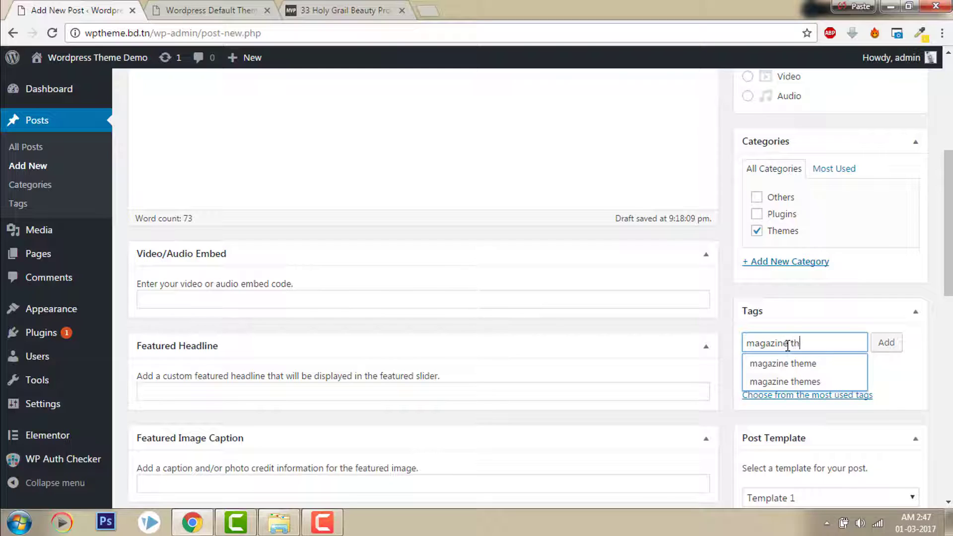
type("emes, fea")
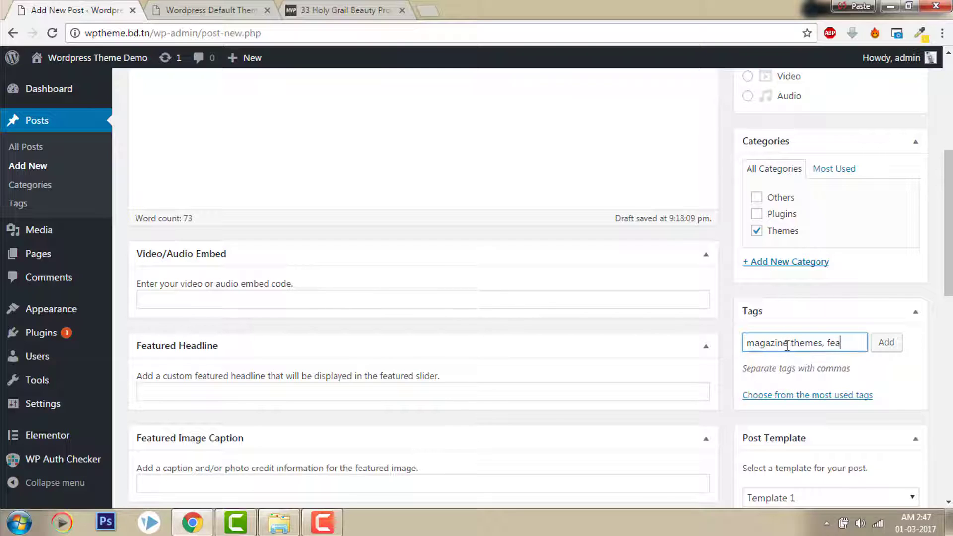
type("tured")
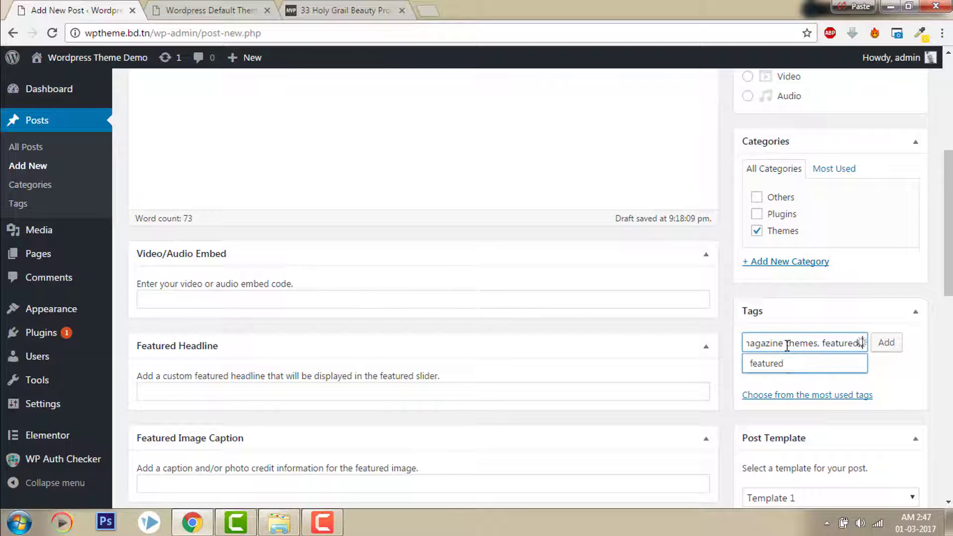
type(", nice themes,")
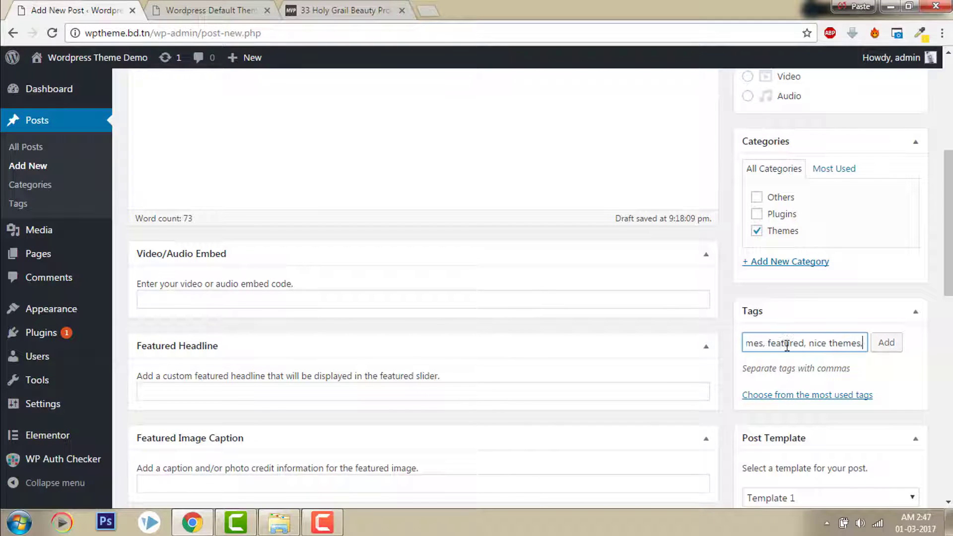
key("Return")
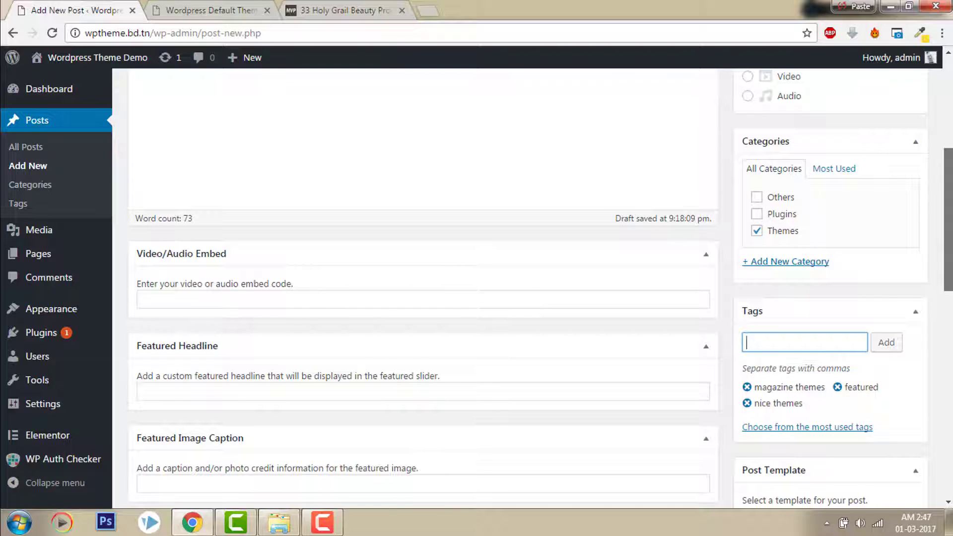
Step: Set the new post's template to Template 2
scroll(927, 312, "down", 4)
scroll(928, 312, "down", 4)
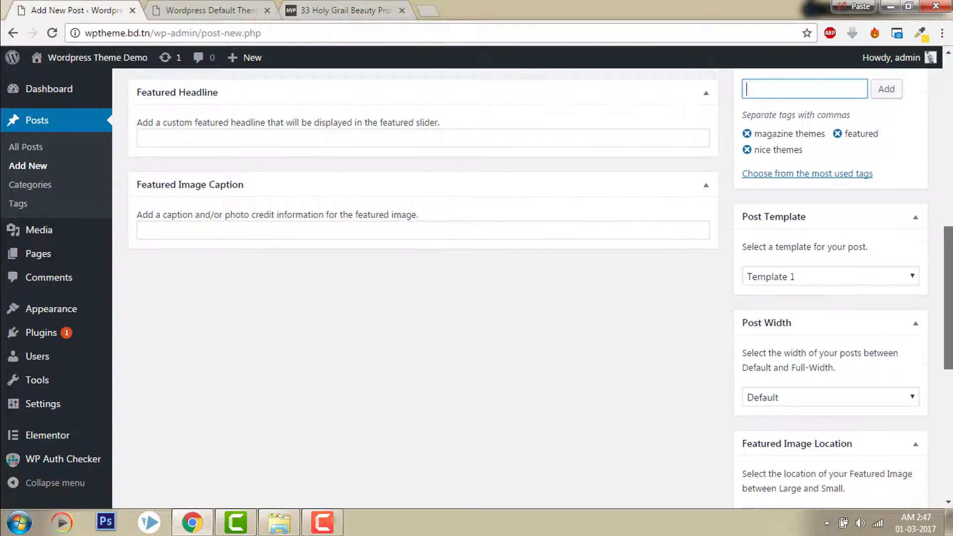
scroll(895, 292, "up", 3)
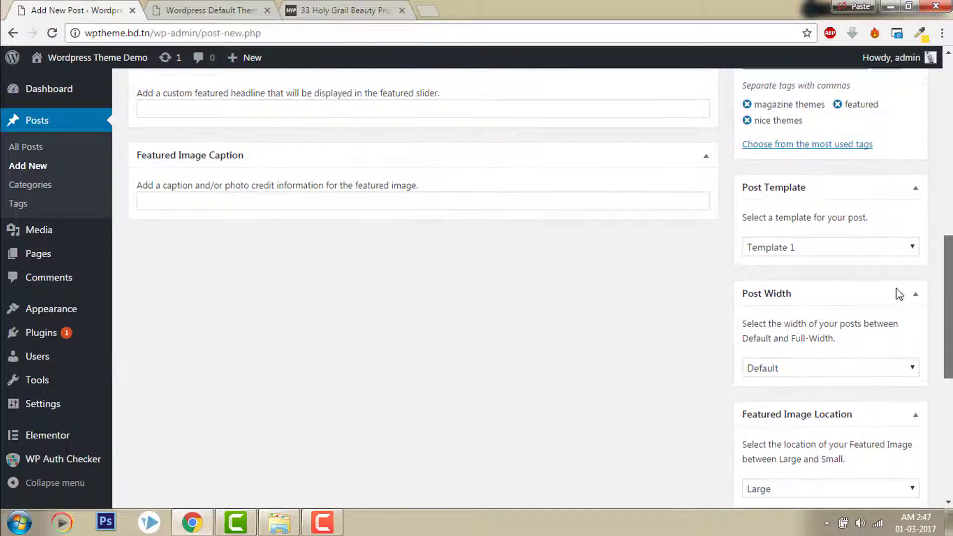
left_click(874, 264)
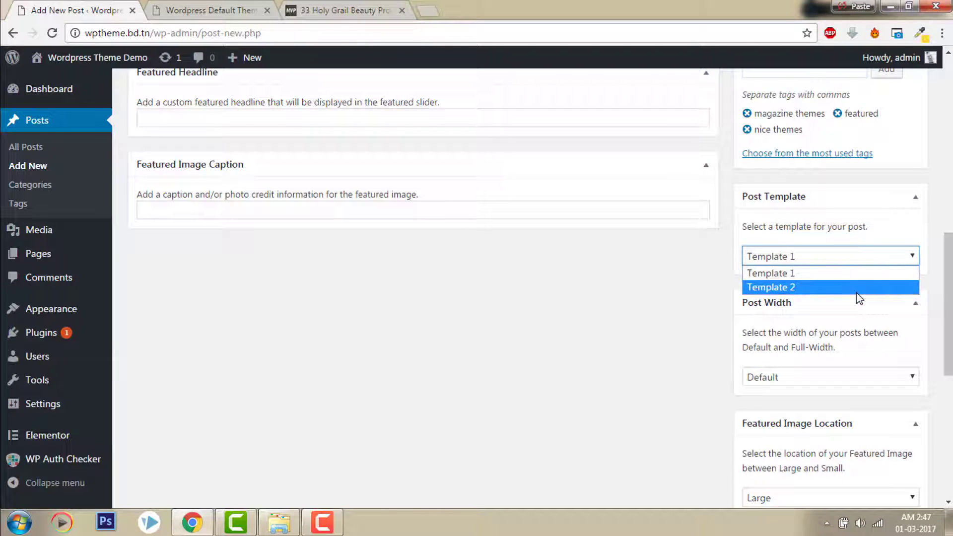
left_click(856, 290)
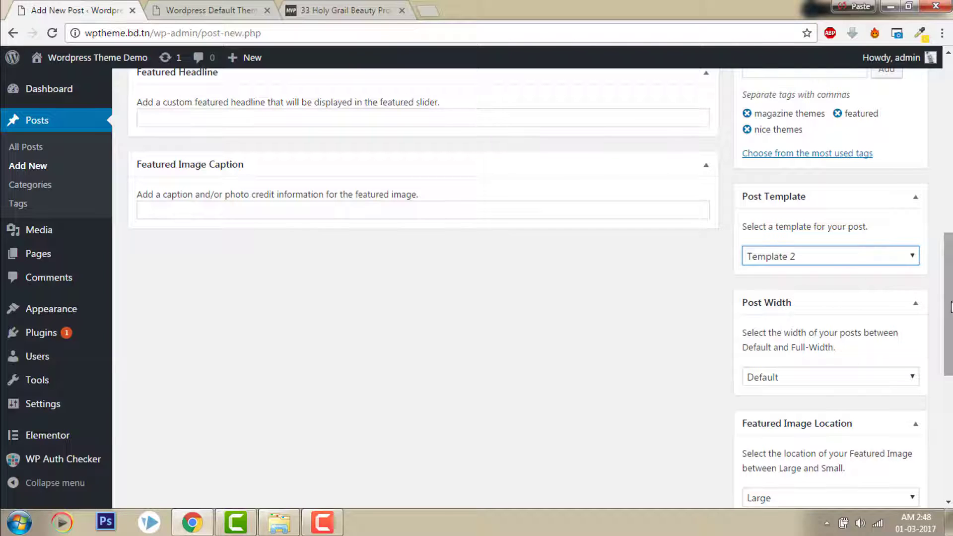
mouse_move(951, 306)
left_mouse_down()
mouse_move(948, 390)
mouse_move(949, 320)
left_mouse_up()
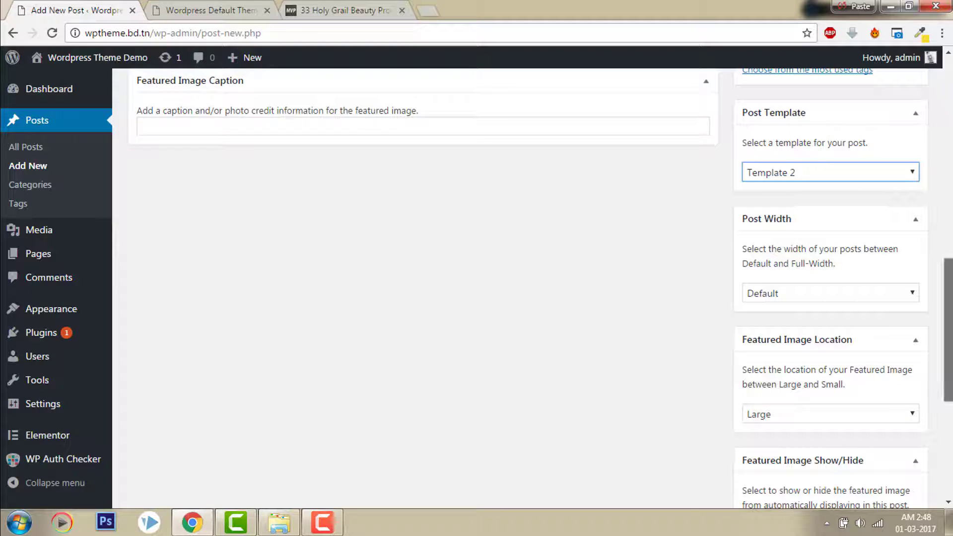
scroll(541, 295, "down", 2)
scroll(876, 257, "up", 2)
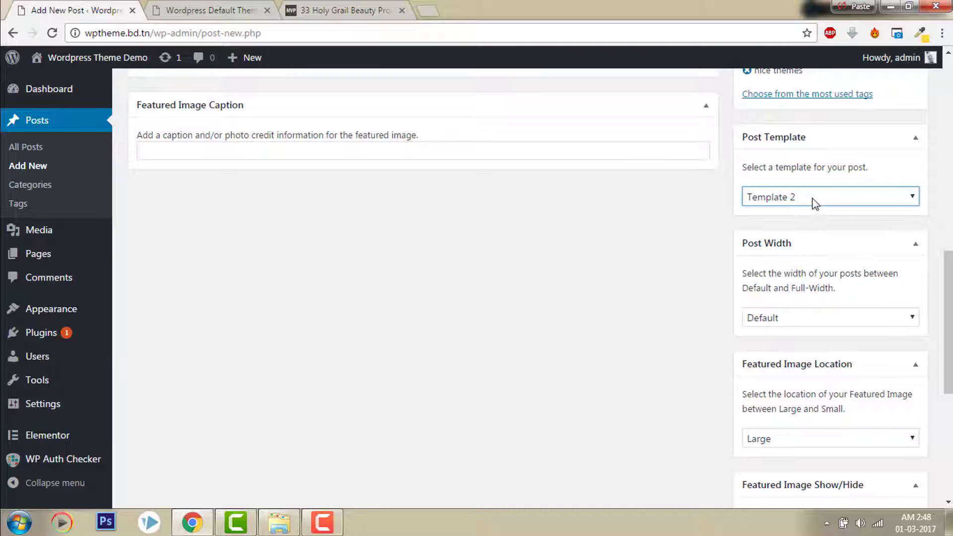
Step: Upload movingcompanywt_1280x1024_macbook.png from the Downloads folder as the post's featured image and publish the post
left_click_drag(948, 326, 948, 428)
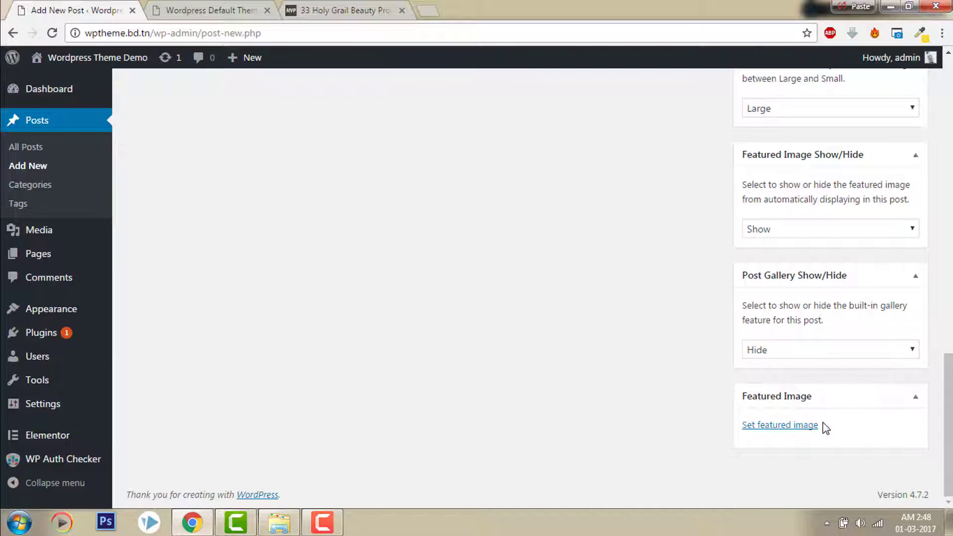
left_click(790, 426)
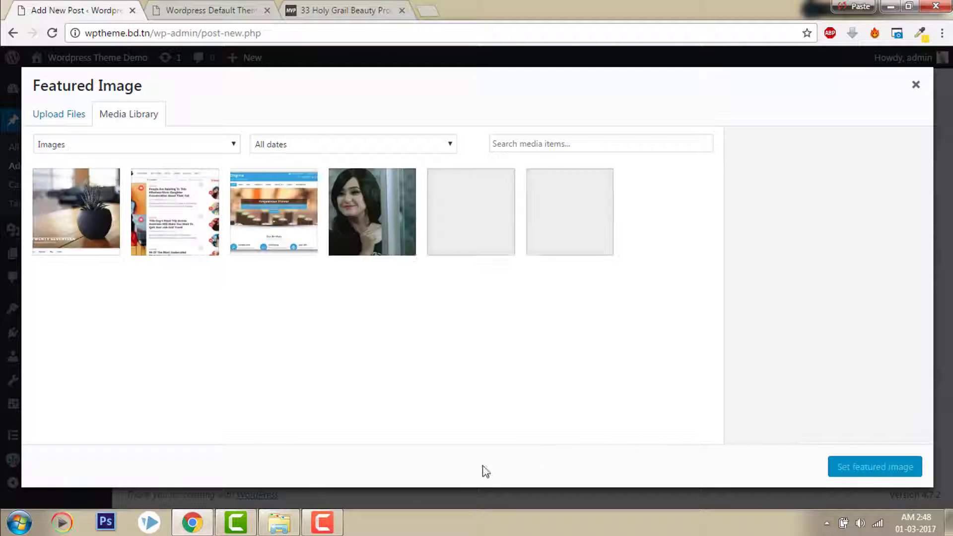
left_click(279, 522)
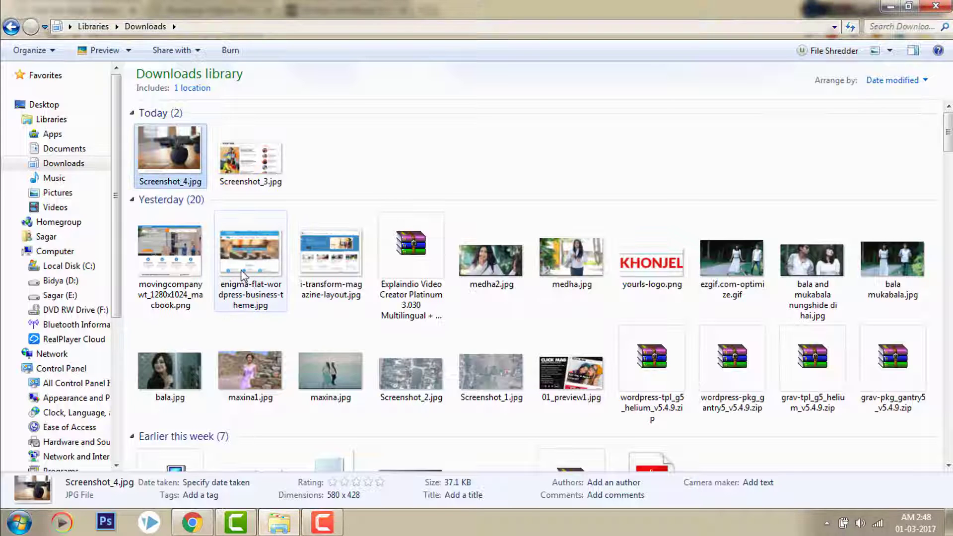
left_click_drag(169, 251, 260, 367)
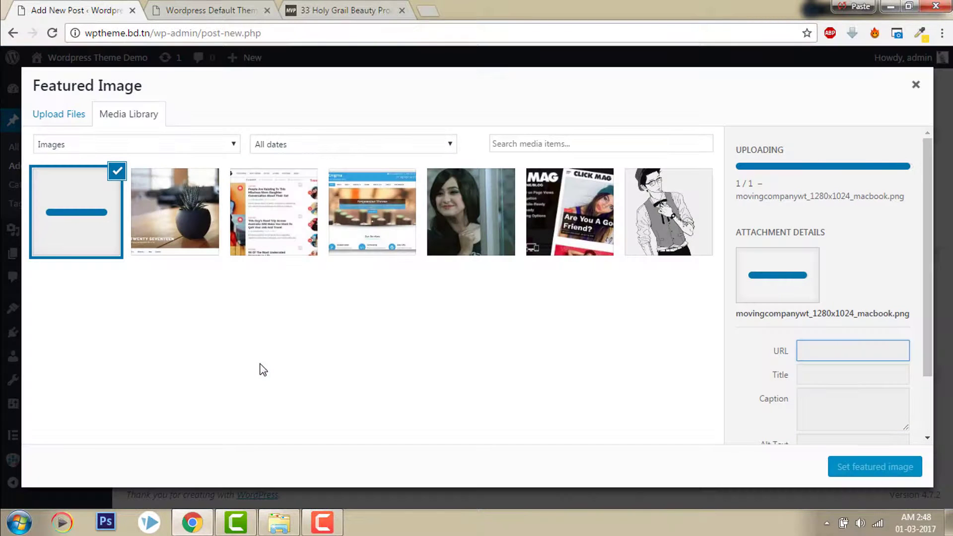
left_click(889, 471)
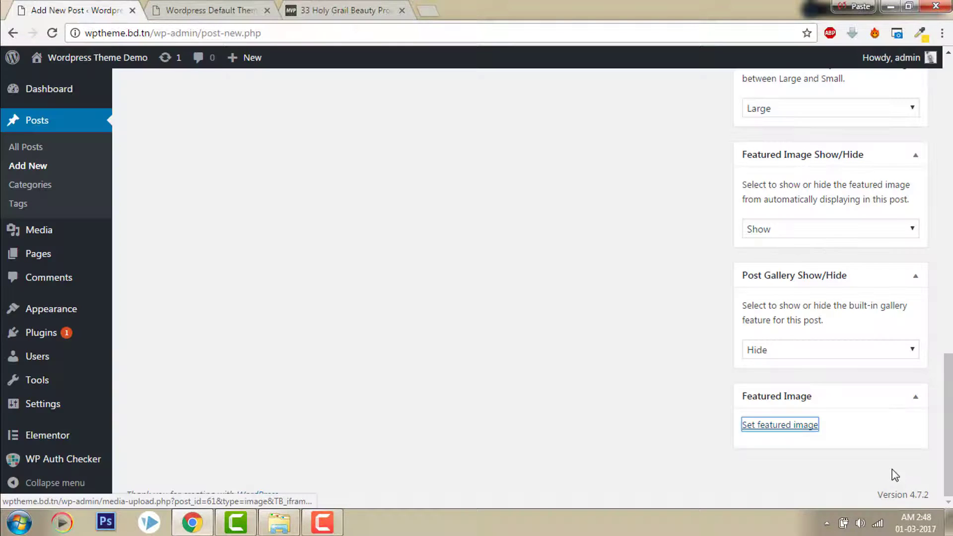
left_click_drag(947, 399, 948, 144)
left_click(896, 127)
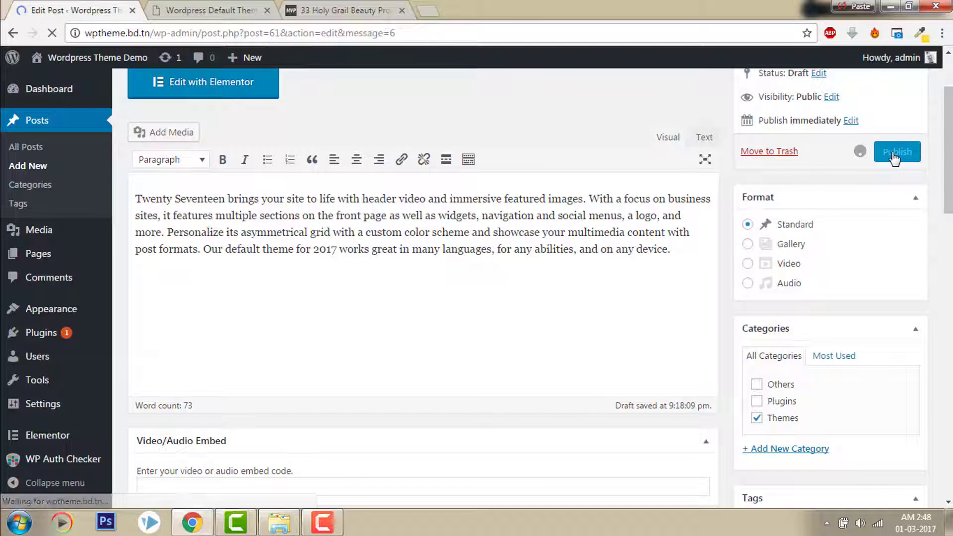
Step: Open Third Post Theme from the site's home page and review its header image, title and body layout
left_click(193, 8)
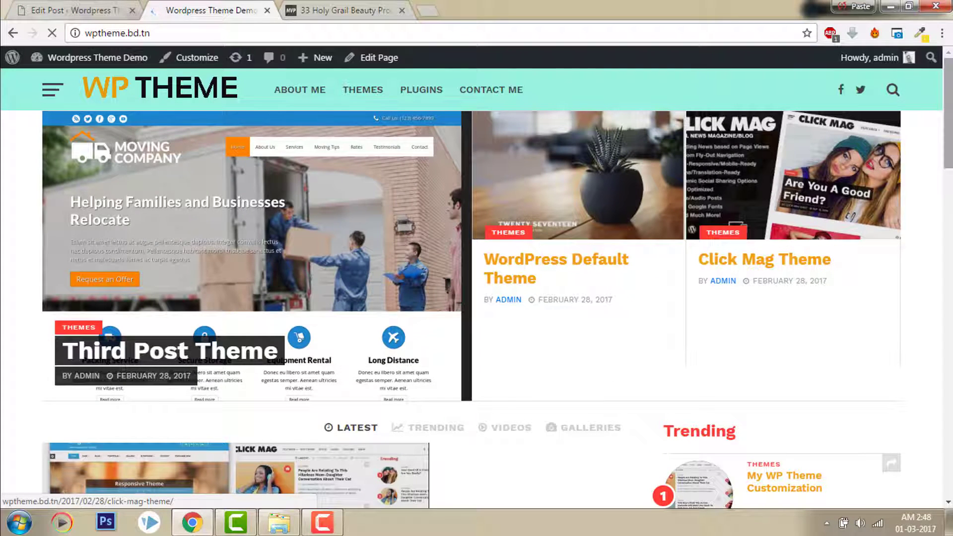
scroll(338, 149, "down", 3)
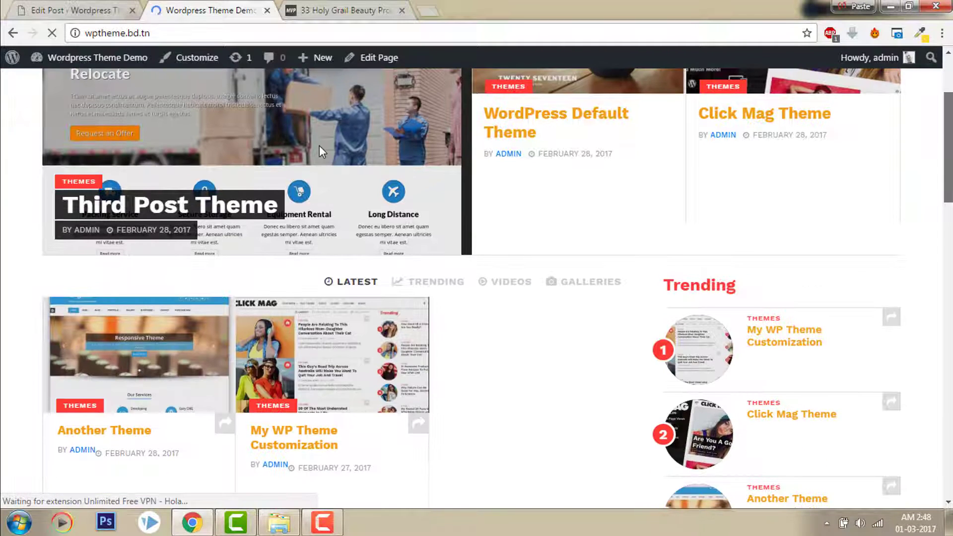
left_click(319, 145)
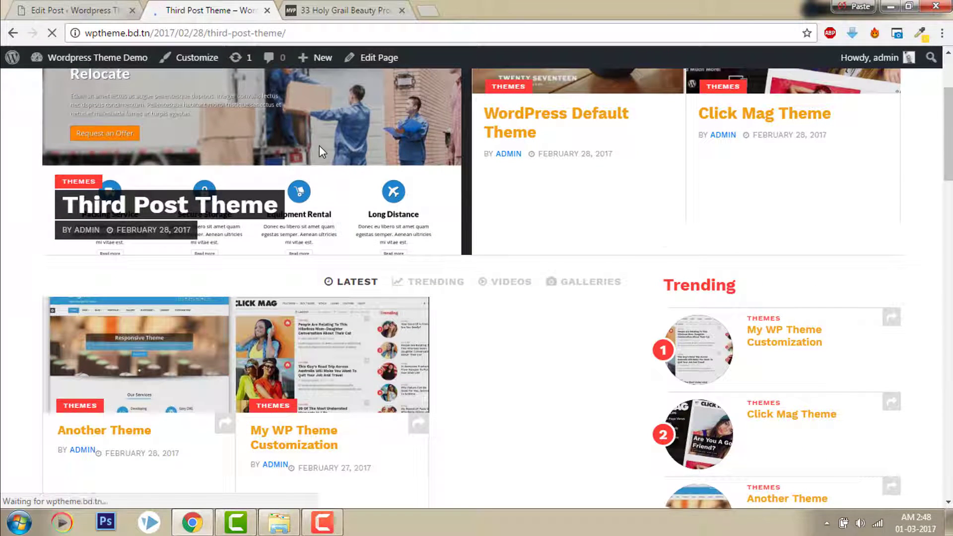
scroll(476, 284, "down", 1)
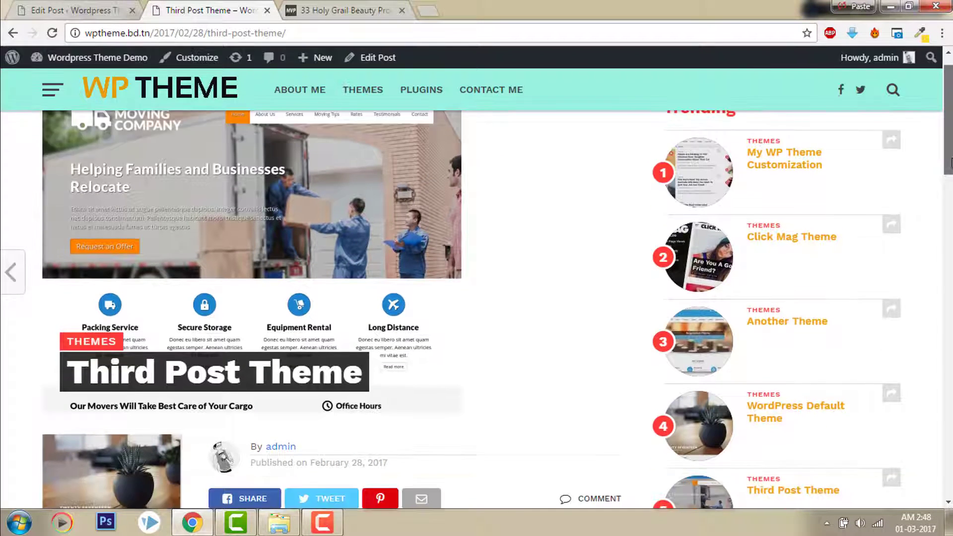
scroll(950, 163, "down", 1)
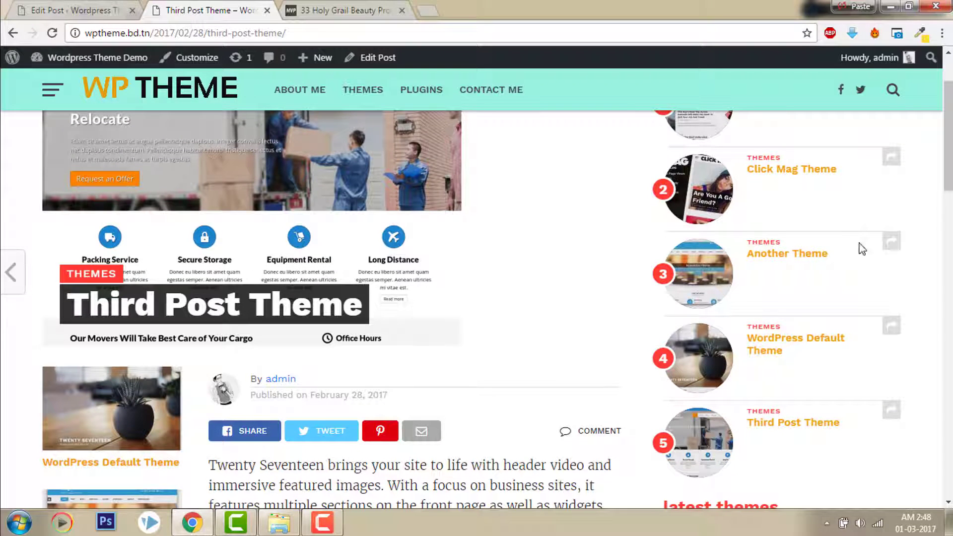
scroll(863, 249, "down", 2)
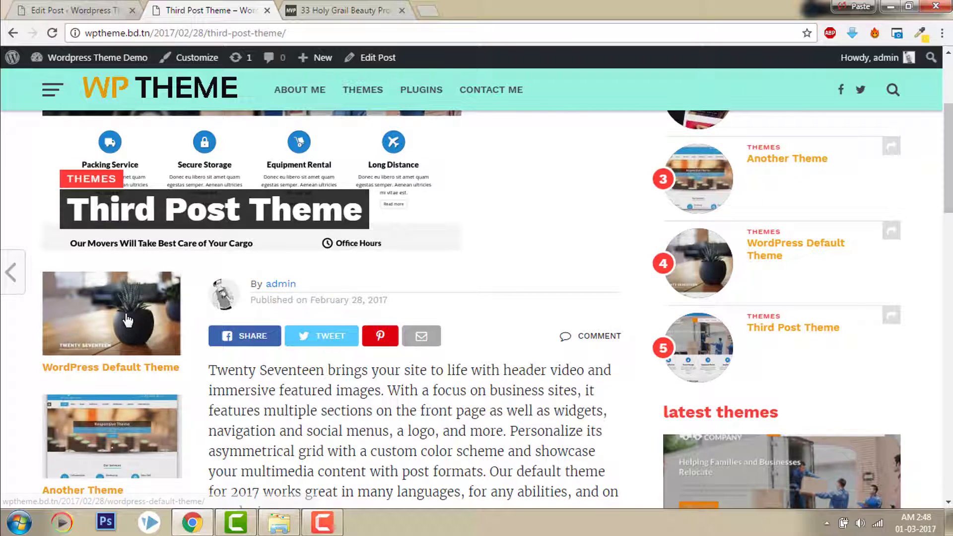
Step: Open the WordPress Default Theme post in a new tab and examine its title placement below the featured image
right_click(128, 320)
left_click(170, 95)
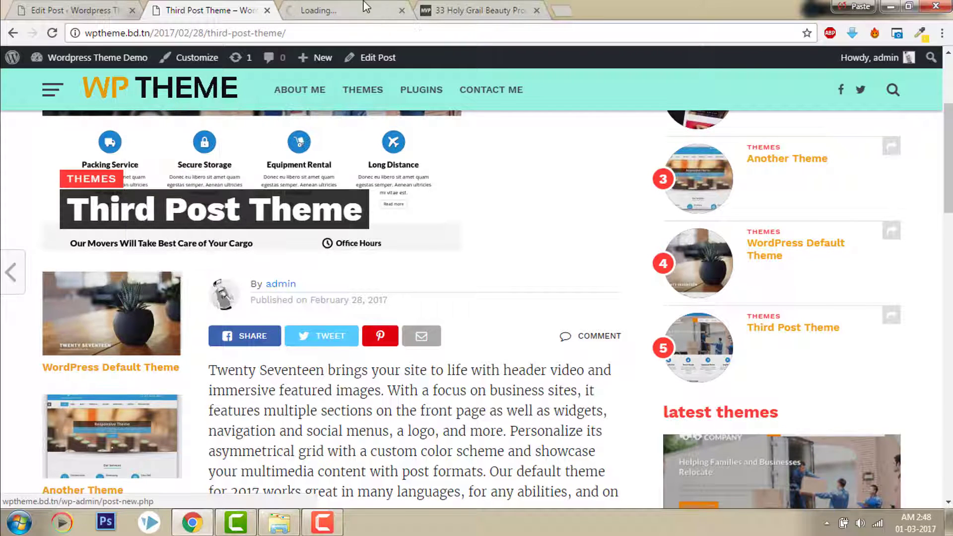
left_click(365, 6)
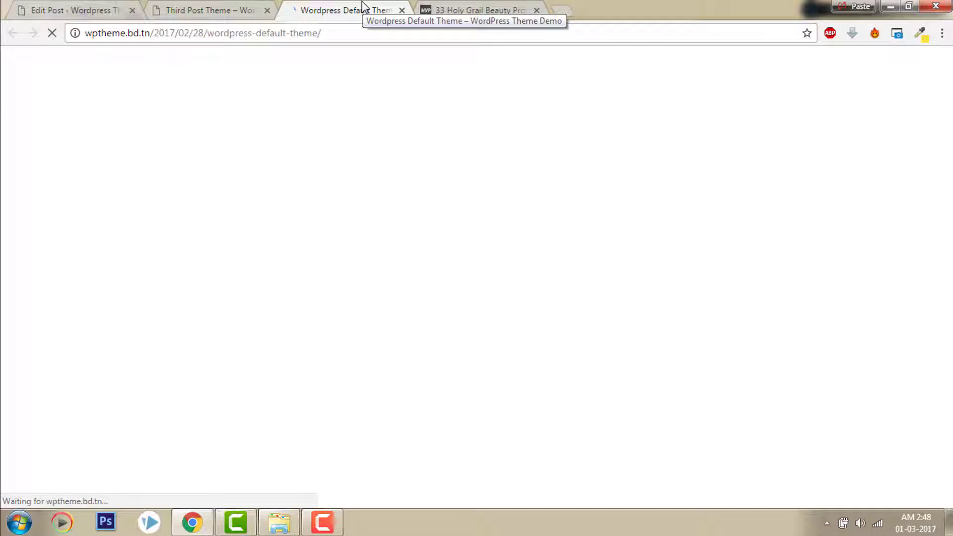
left_click_drag(949, 133, 950, 173)
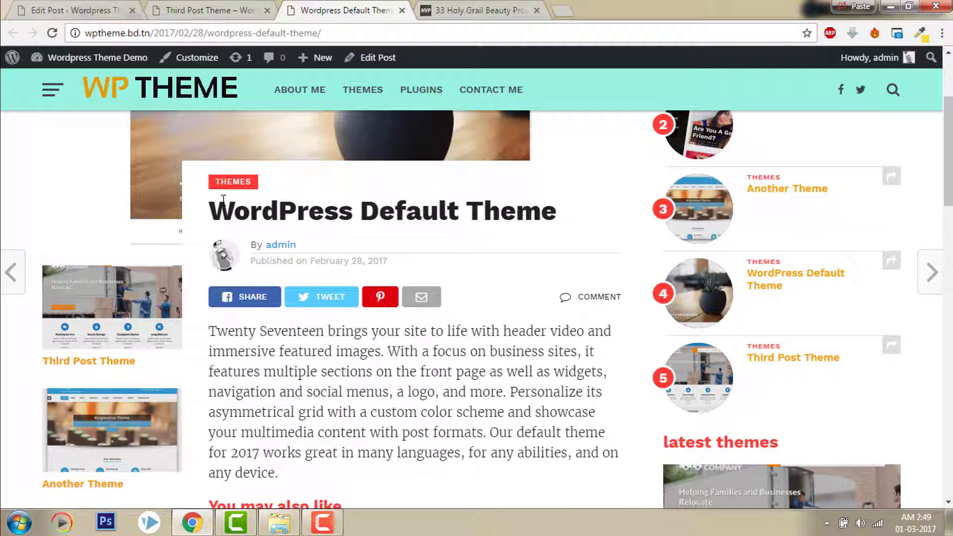
triple_click(364, 222)
left_click(834, 227)
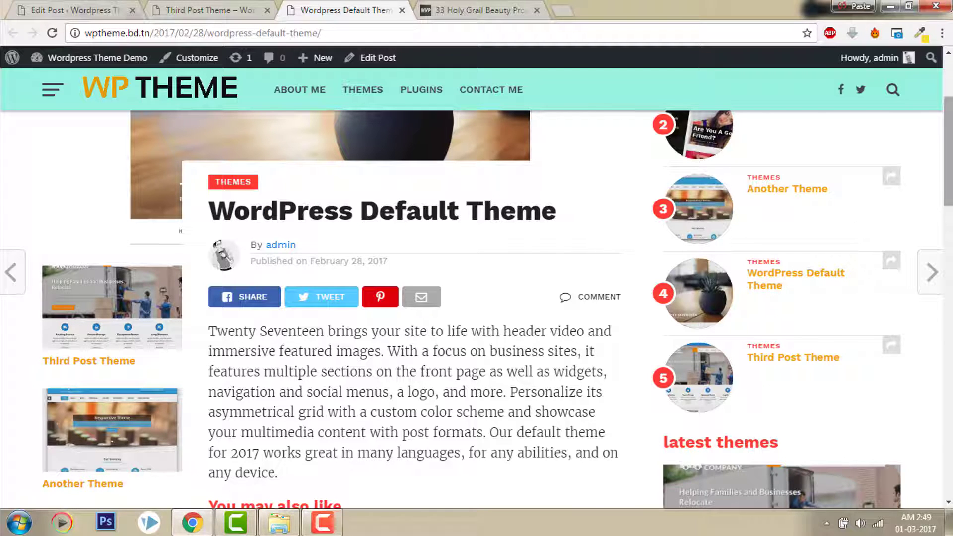
Step: View the header of Third Post Theme again and check the available post templates on its edit page
left_click(218, 10)
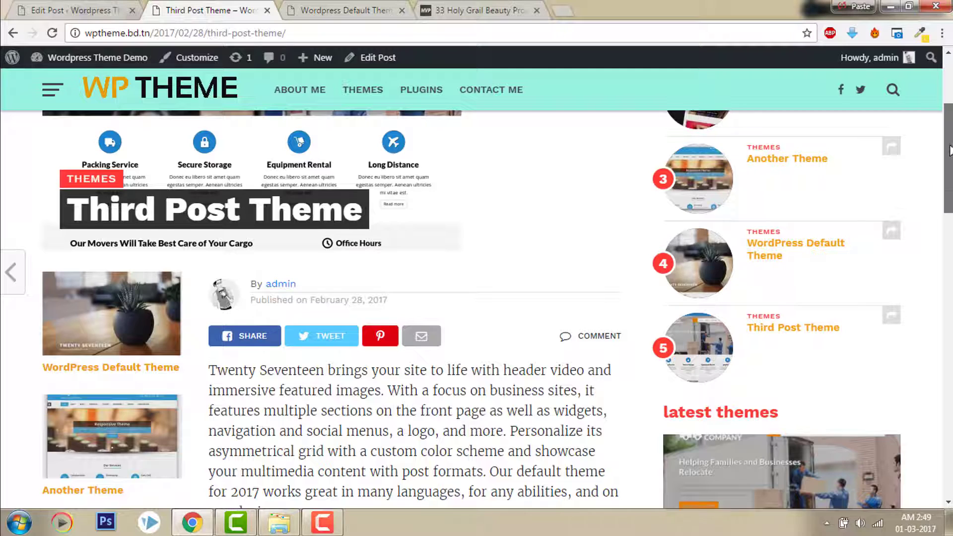
scroll(243, 394, "up", 4)
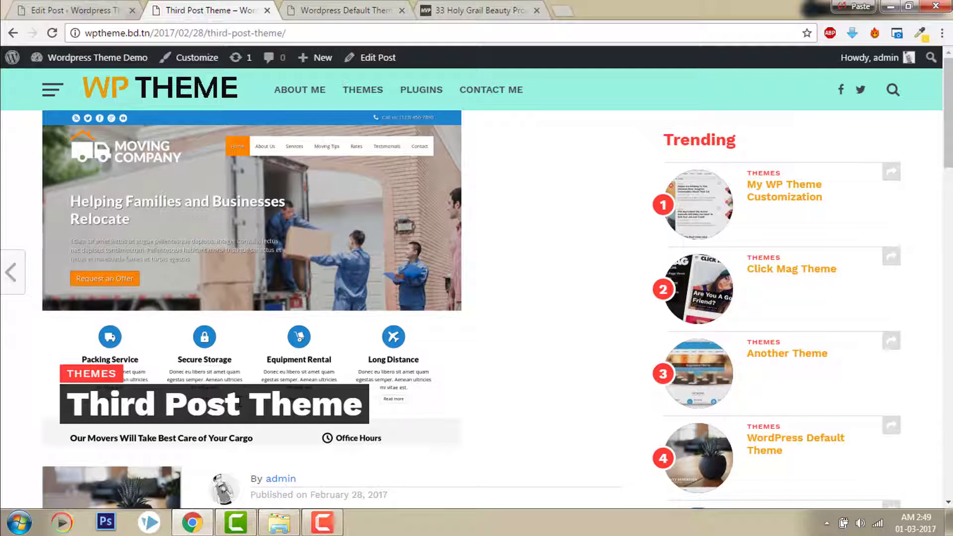
left_click(106, 7)
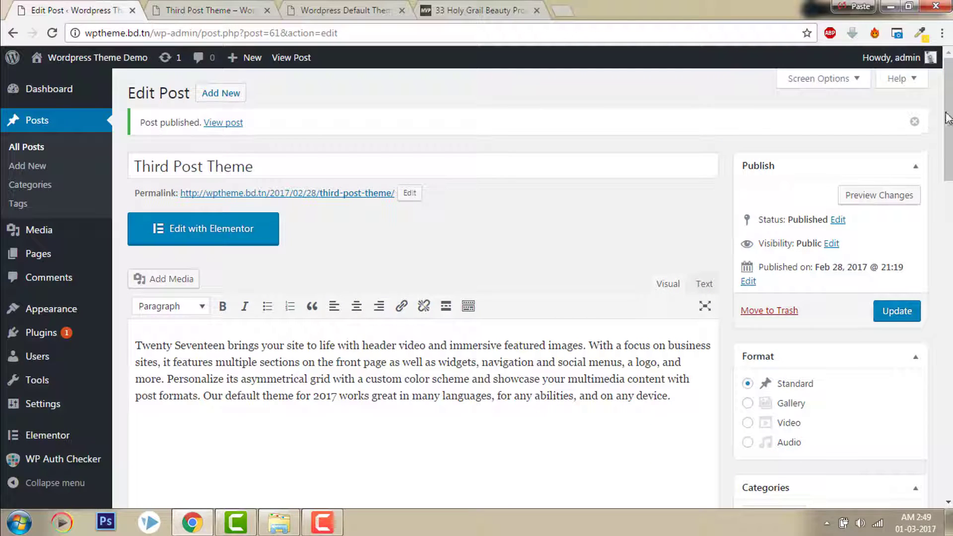
left_click_drag(947, 118, 948, 278)
left_click(824, 381)
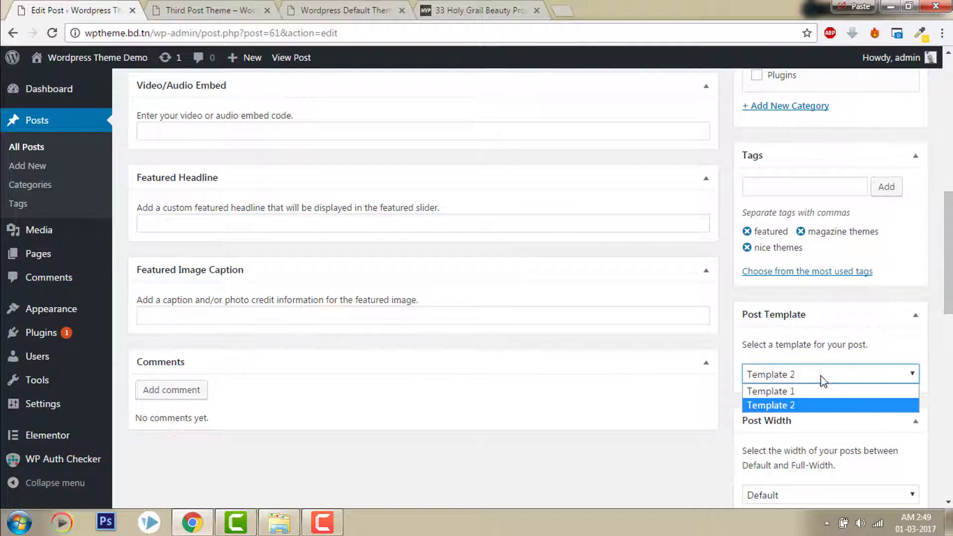
Step: Compare the title placement of the WordPress Default Theme post with that of Third Post Theme
left_click(360, 10)
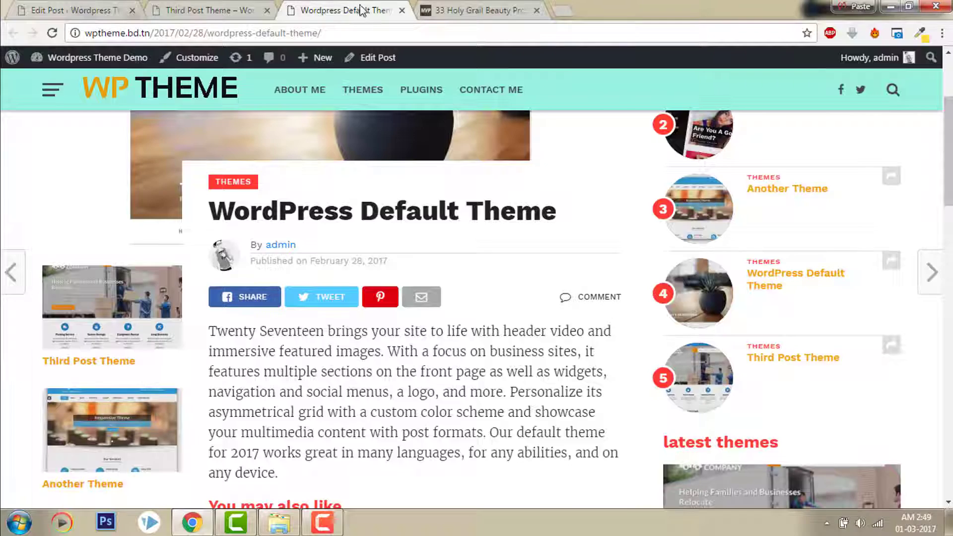
left_click_drag(320, 205, 467, 216)
left_click(521, 217)
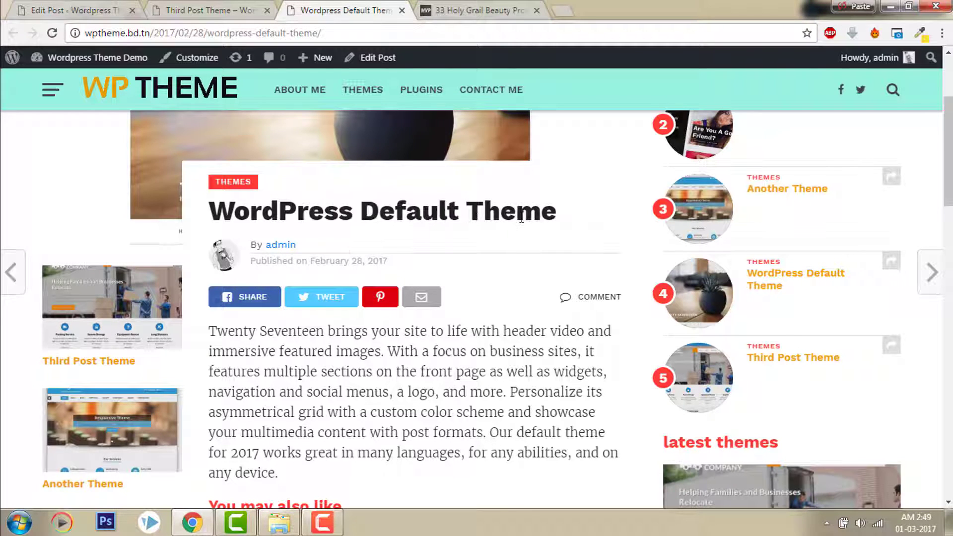
double_click(516, 214)
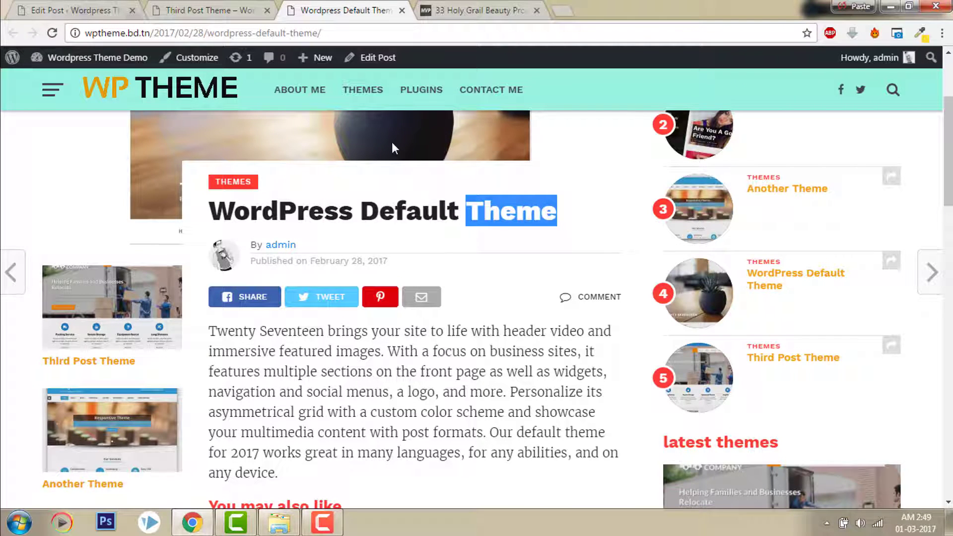
left_click(436, 197)
left_click(229, 9)
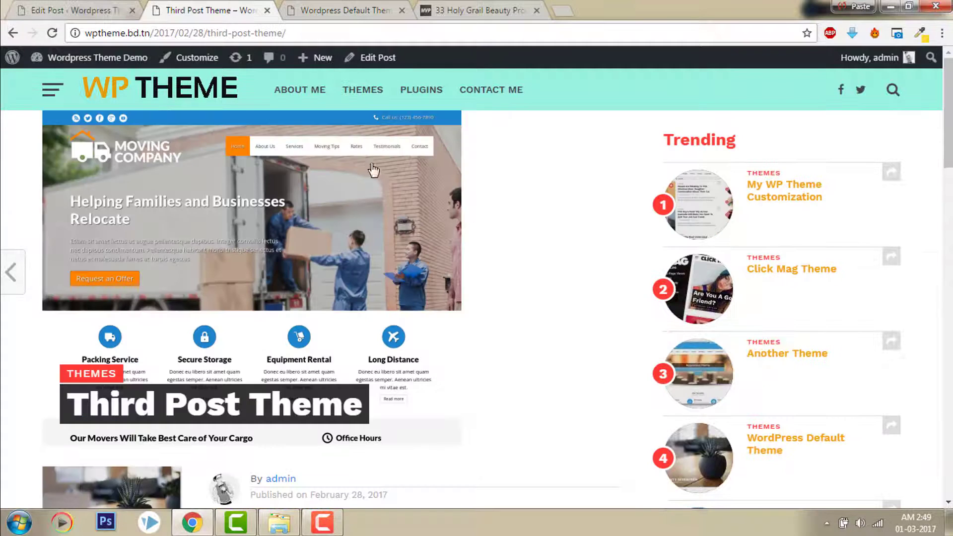
Step: Check the post's template setting against both published posts, and return to the template and width settings on the edit page
key("ctrl+shift+Tab")
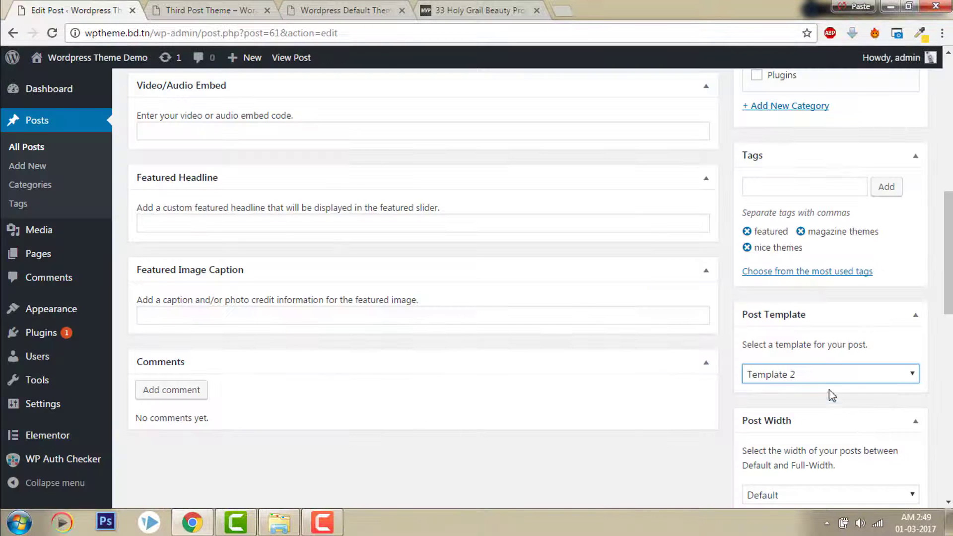
left_click(259, 9)
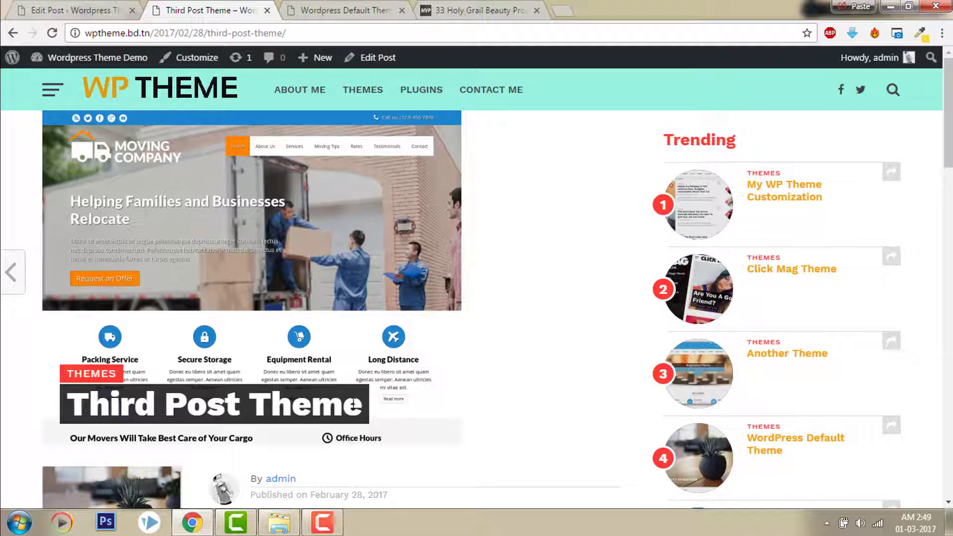
left_click(326, 8)
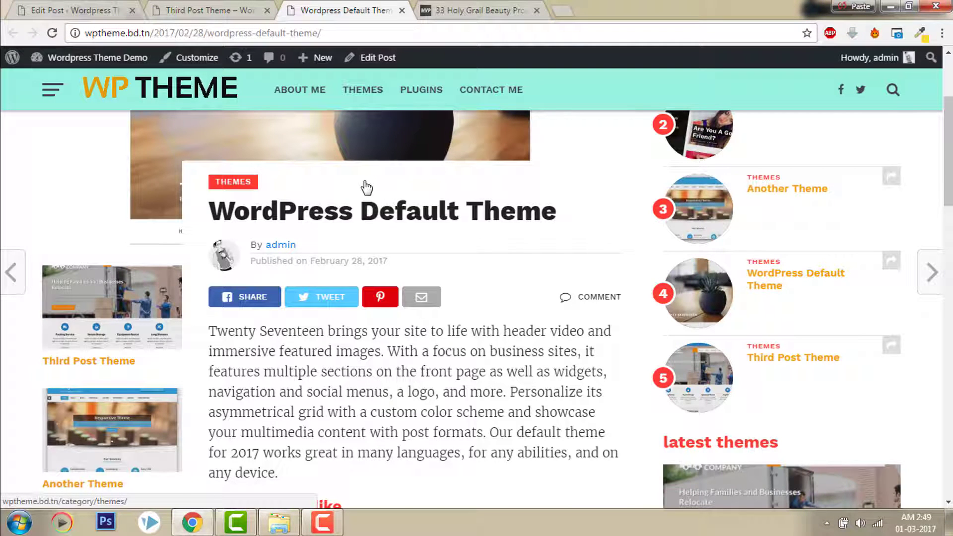
left_click(189, 7)
left_click(61, 7)
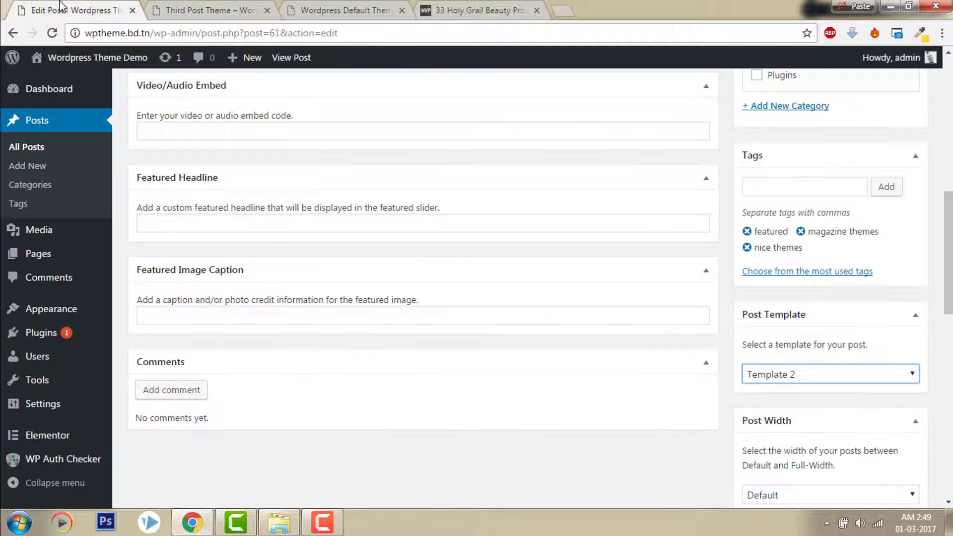
scroll(724, 188, "down", 3)
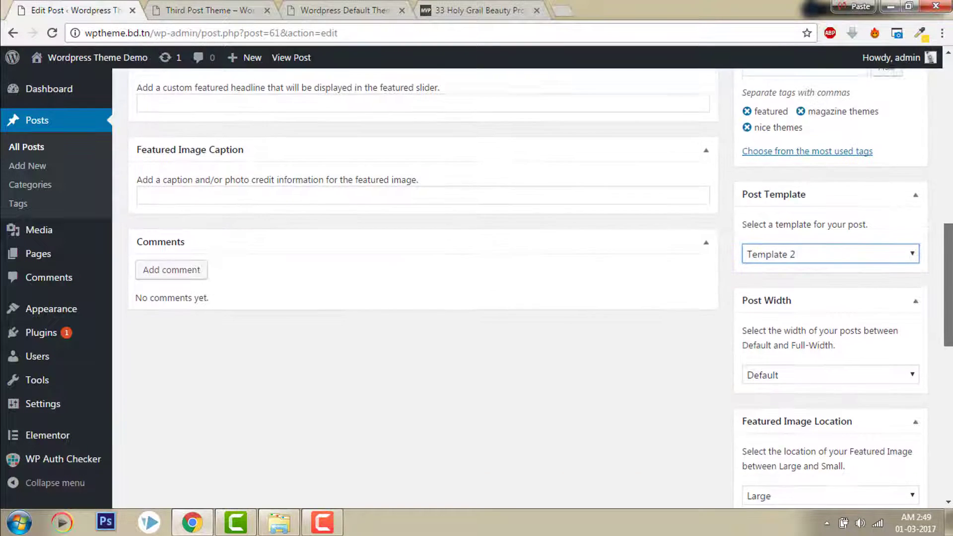
Step: Set the Third Post Theme post's width to Full-Width and update the post
scroll(477, 278, "down", 1)
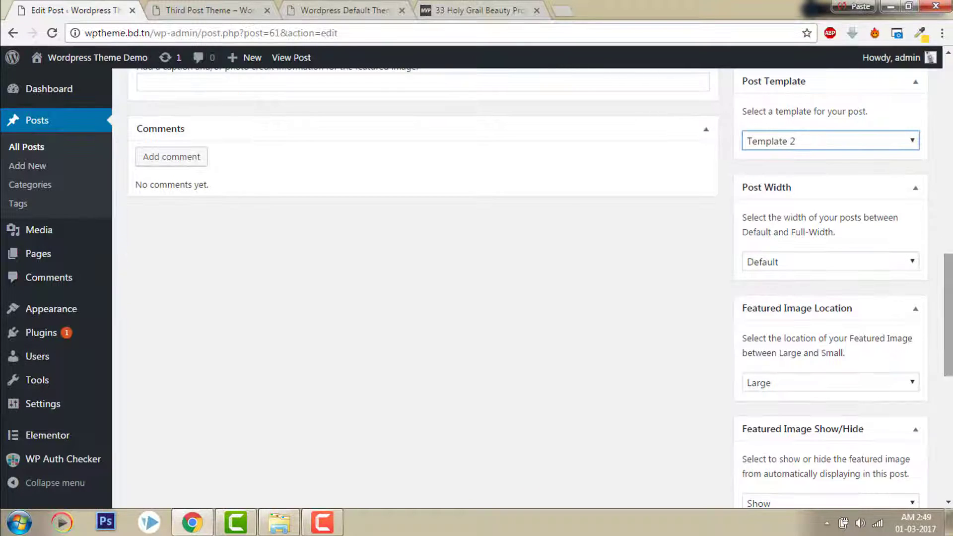
left_click(841, 261)
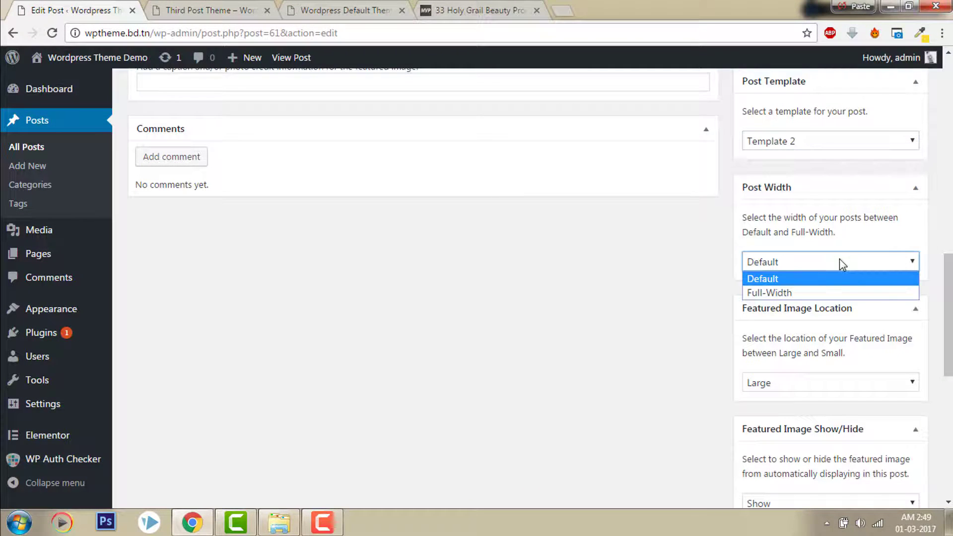
left_click(832, 293)
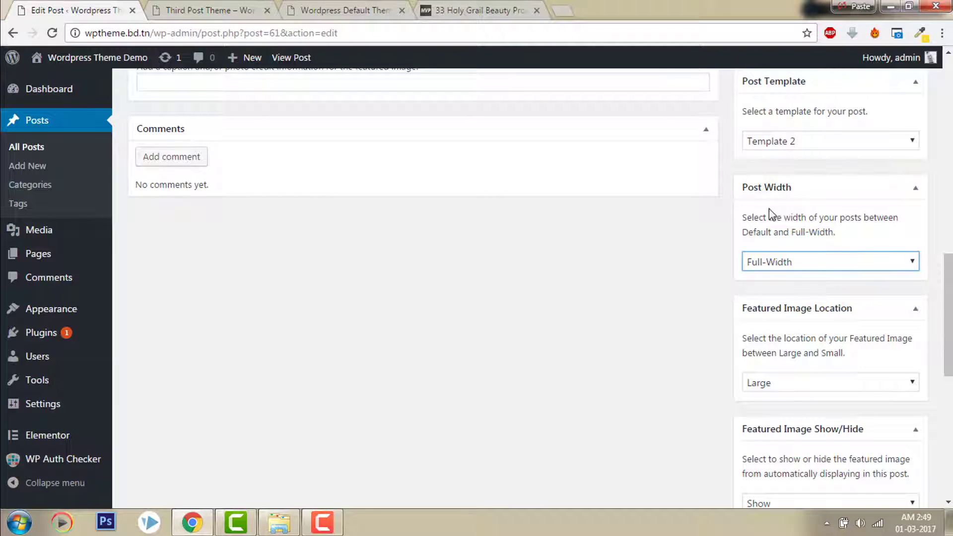
scroll(876, 152, "up", 12)
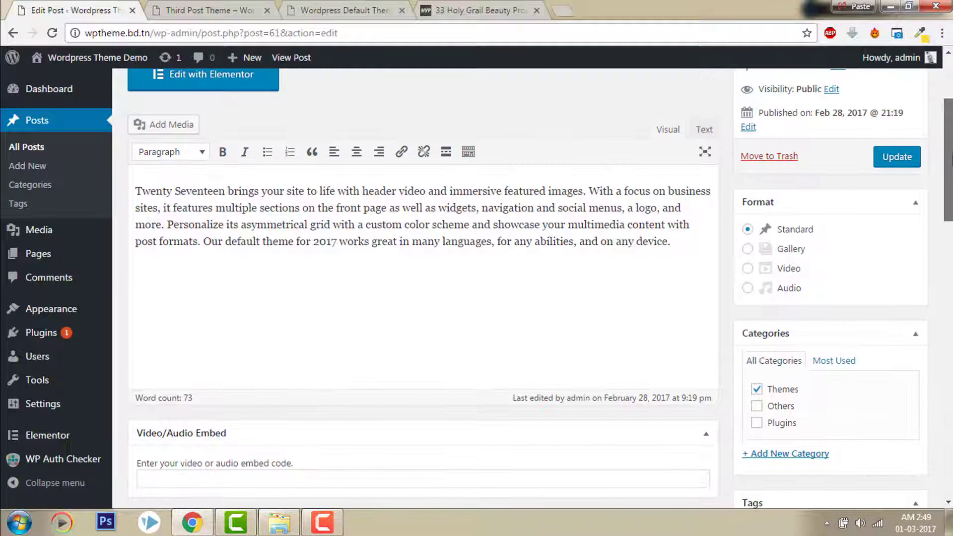
left_click(888, 163)
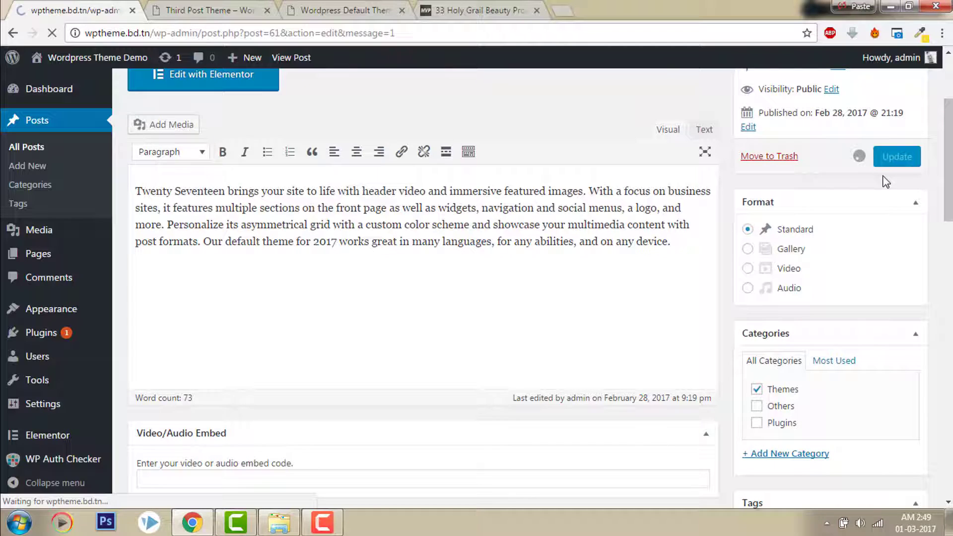
Step: Reload the published Third Post Theme post and examine its layout from the featured image down to the More in Themes section
left_click(187, 7)
left_click(52, 33)
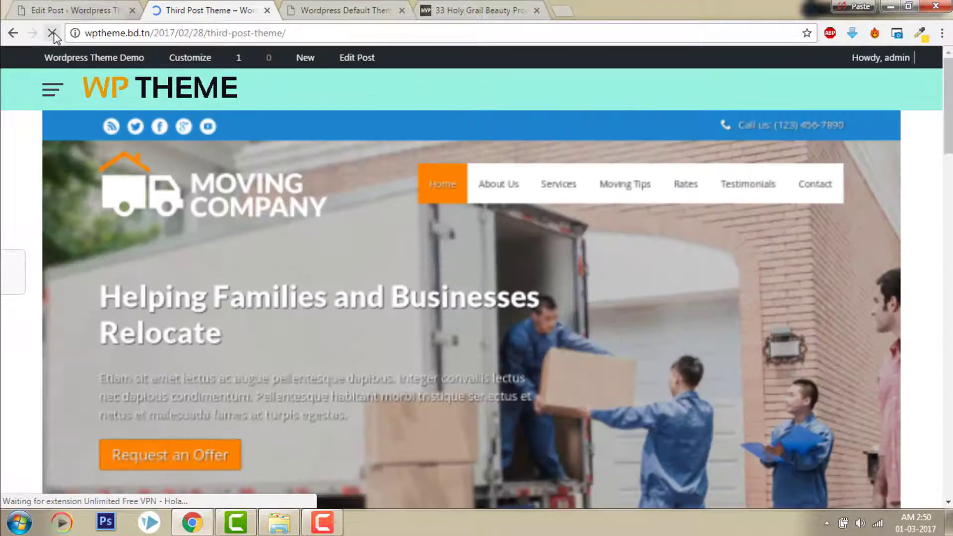
left_click_drag(946, 130, 900, 271)
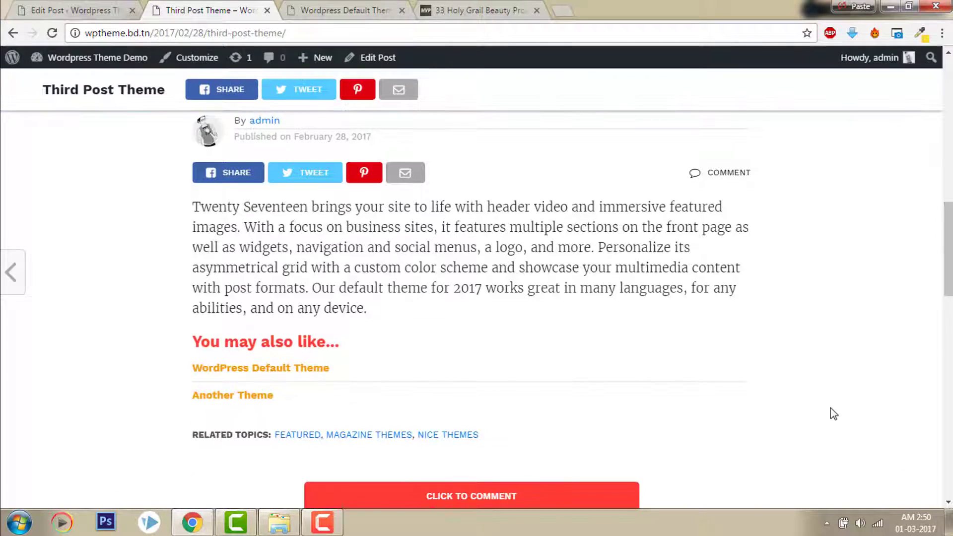
left_click_drag(948, 245, 943, 298)
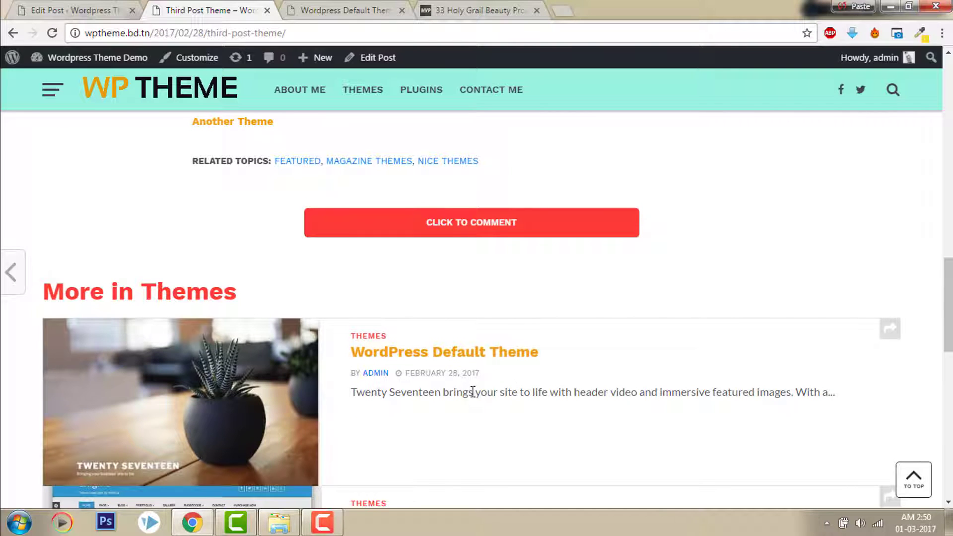
left_click_drag(948, 303, 948, 106)
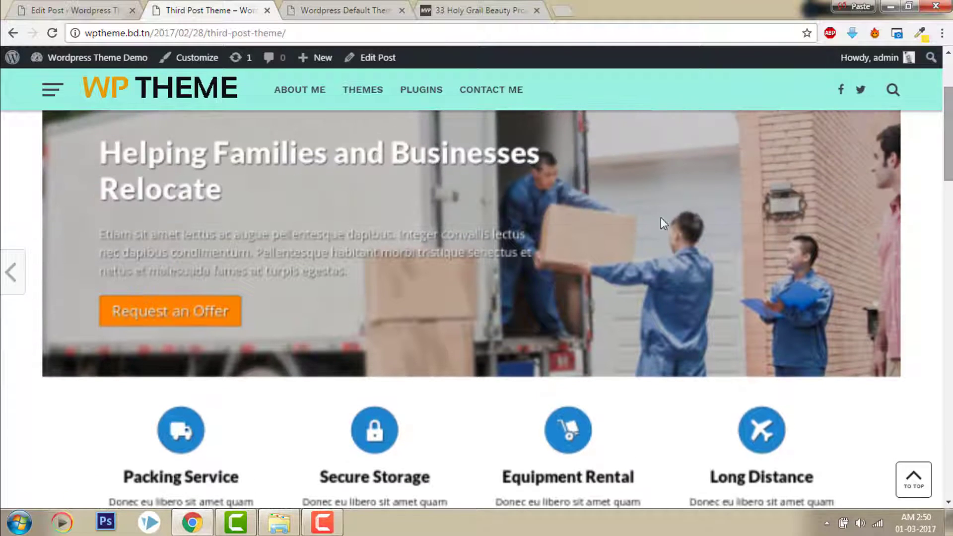
Step: Return to the Third Post Theme edit page and set Post Width to Default
left_click(110, 6)
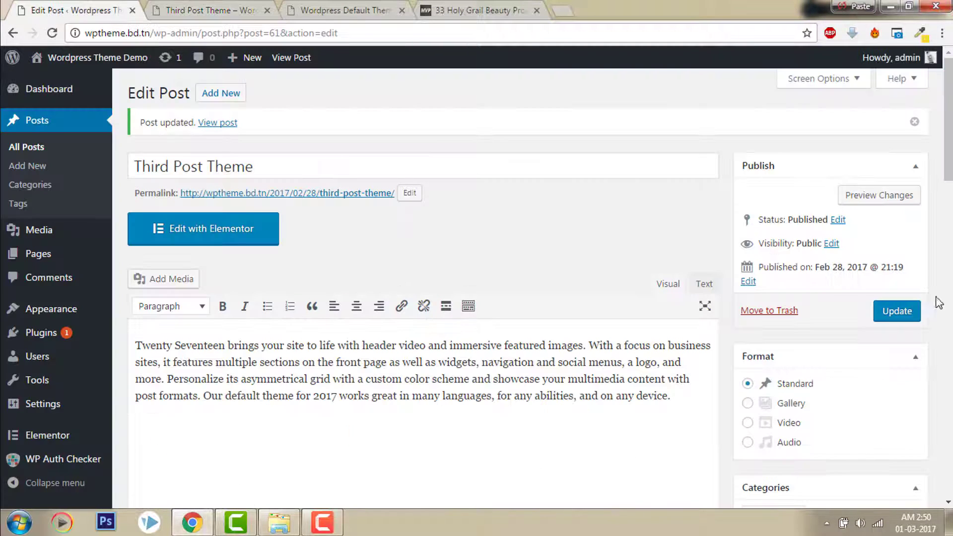
left_click_drag(945, 157, 927, 311)
scroll(925, 335, "down", 3)
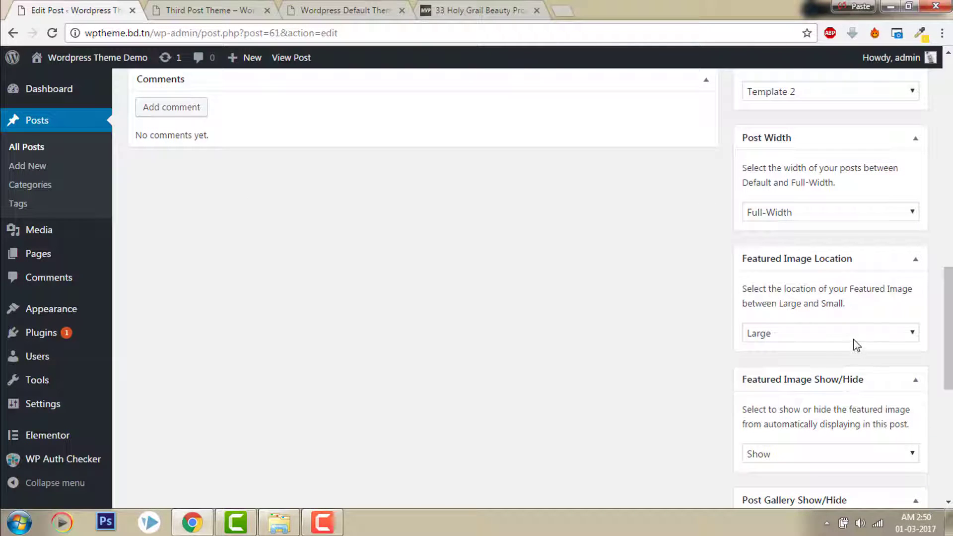
left_click(825, 214)
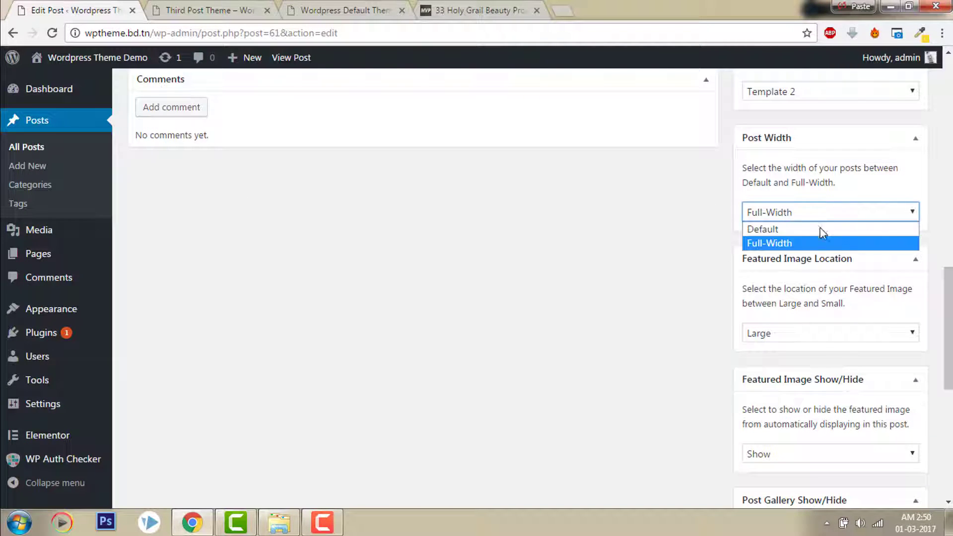
left_click(822, 229)
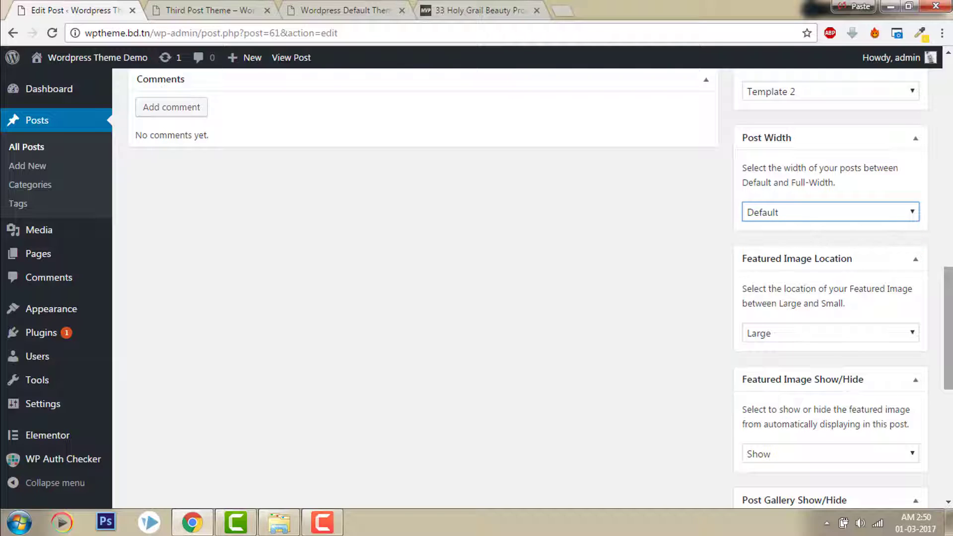
Step: Set the post's Featured Image Location to Small and update the post
scroll(947, 317, "down", 2)
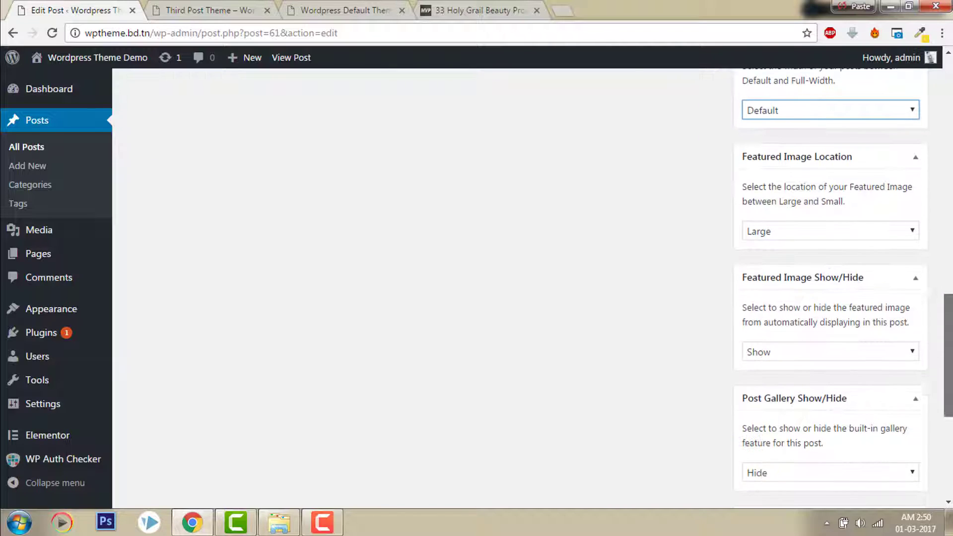
left_click(838, 231)
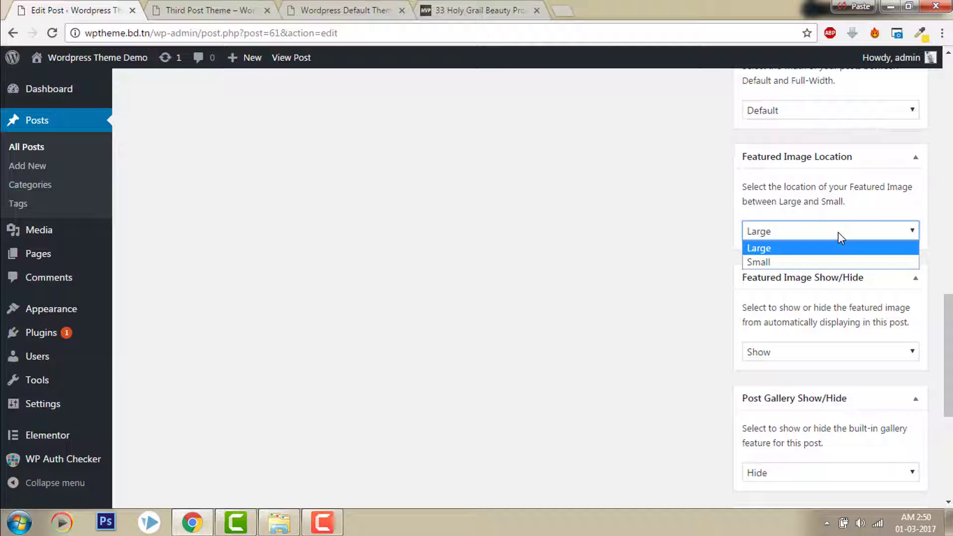
left_click(826, 262)
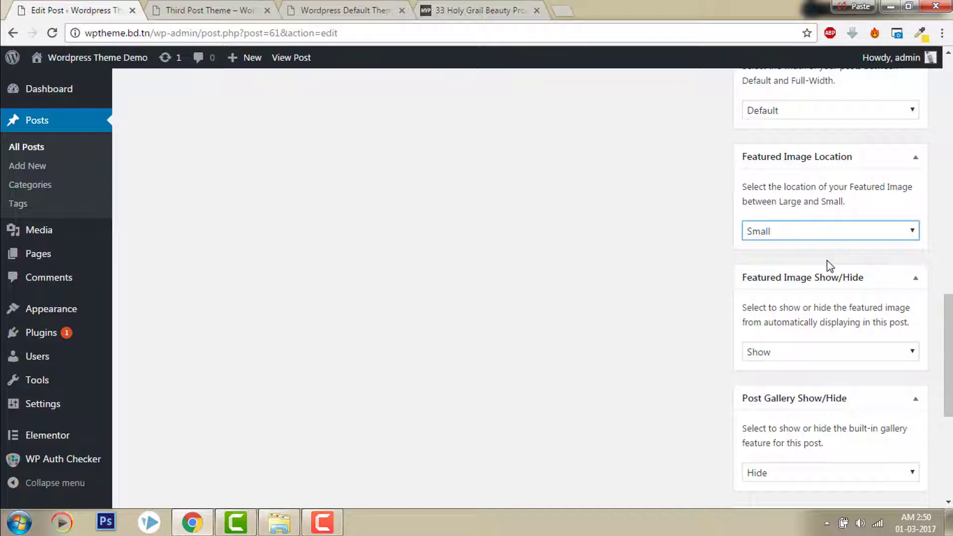
scroll(879, 196, "up", 12)
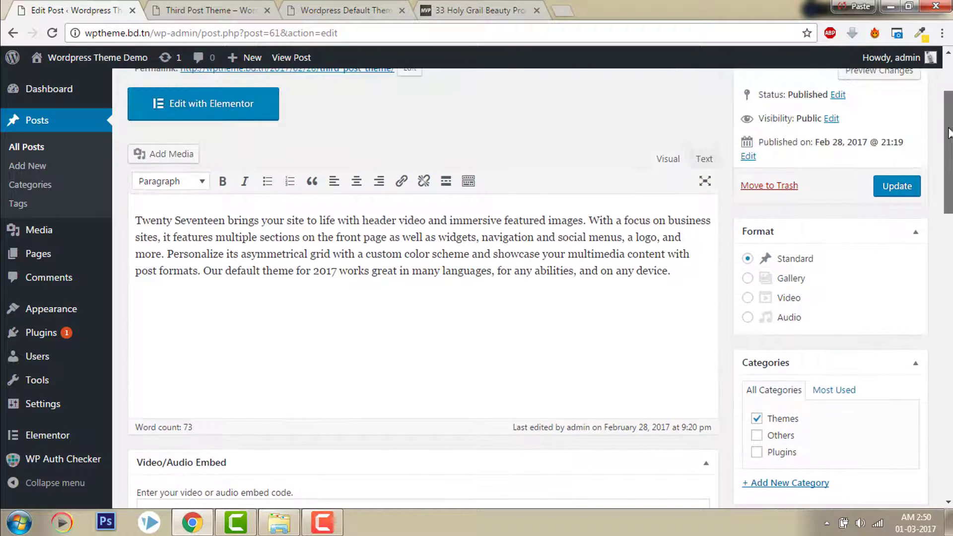
left_click(880, 197)
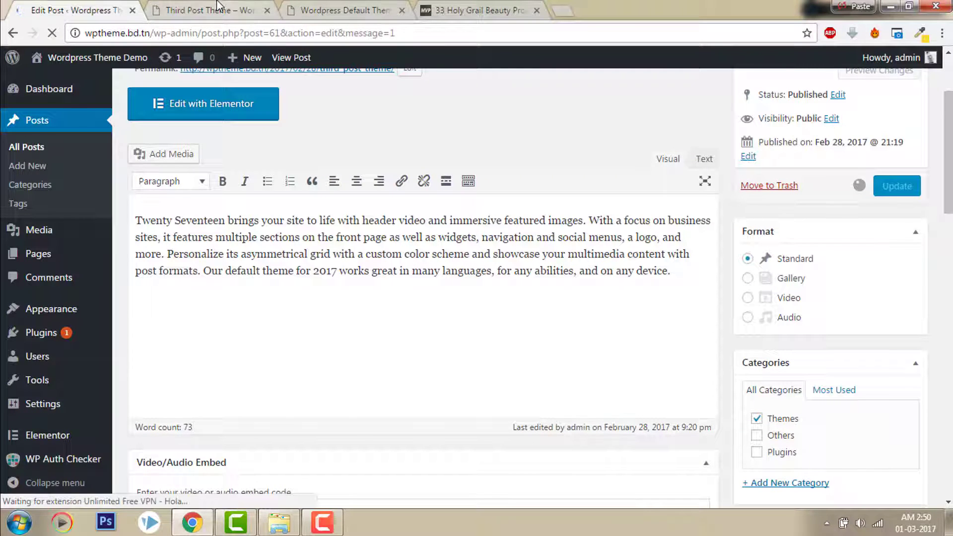
Step: Reload the published Third Post Theme post and examine its featured image size and placement beside the Trending sidebar
left_click(211, 9)
left_click(52, 32)
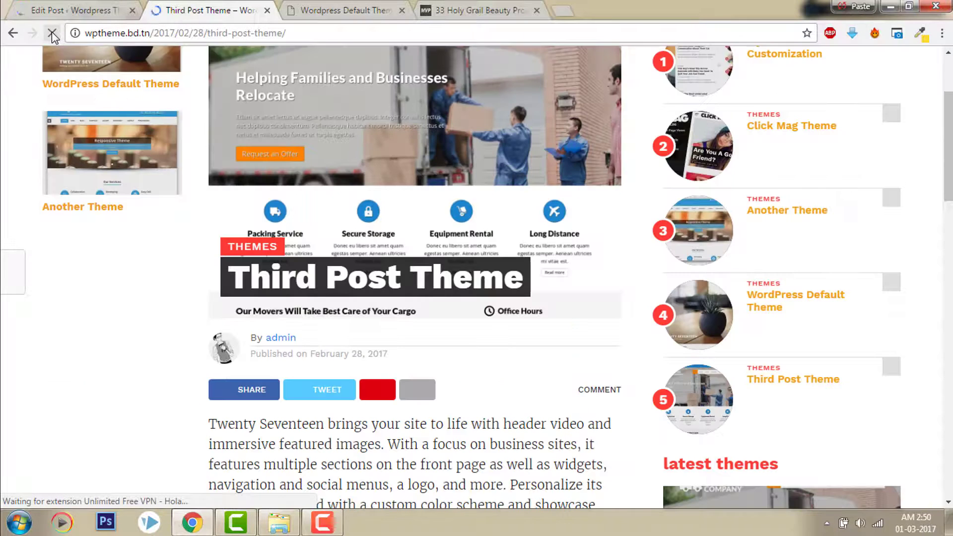
scroll(891, 197, "up", 3)
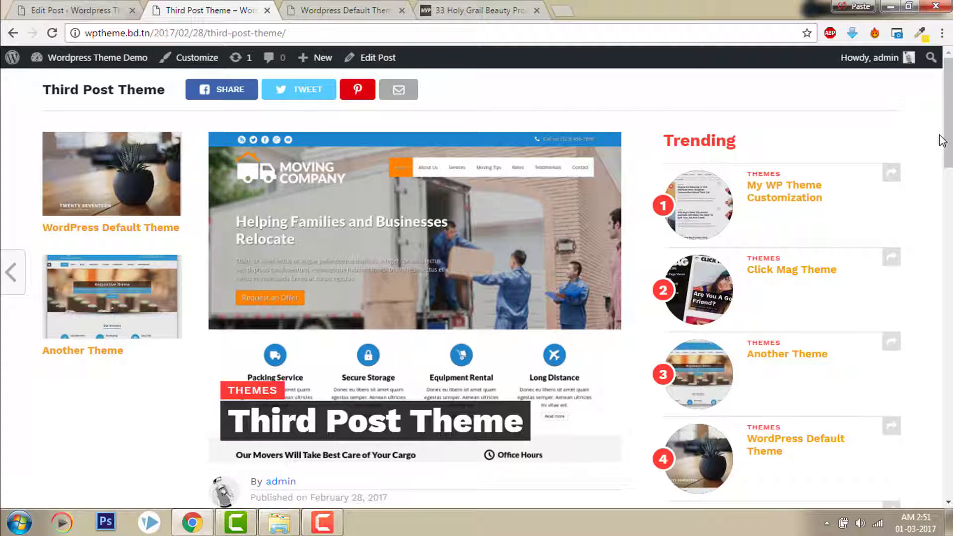
scroll(620, 193, "down", 2)
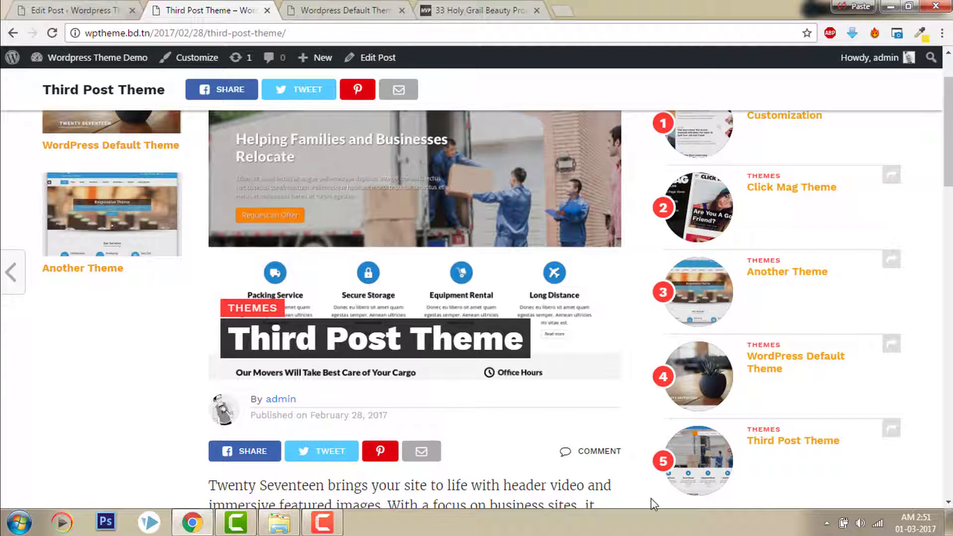
scroll(421, 260, "up", 2)
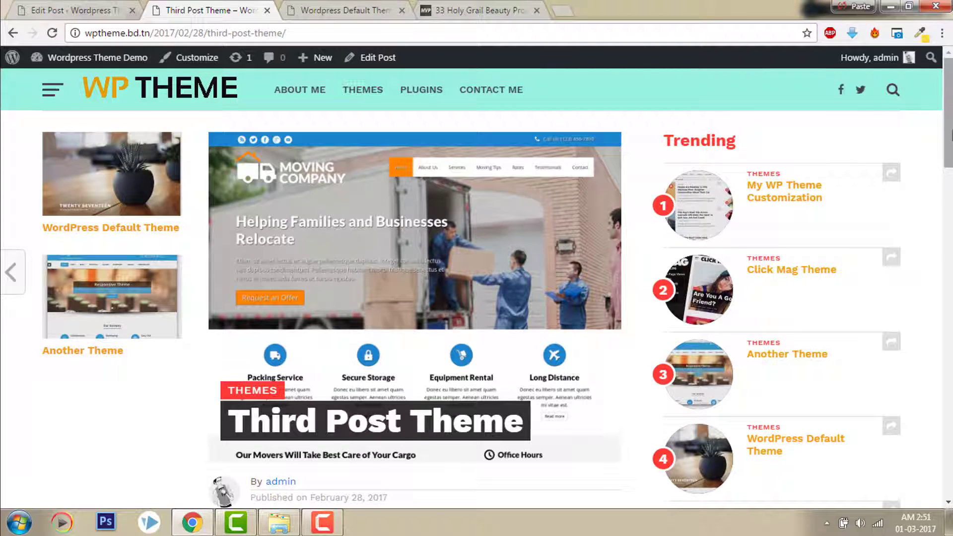
scroll(541, 433, "down", 2)
scroll(541, 433, "up", 2)
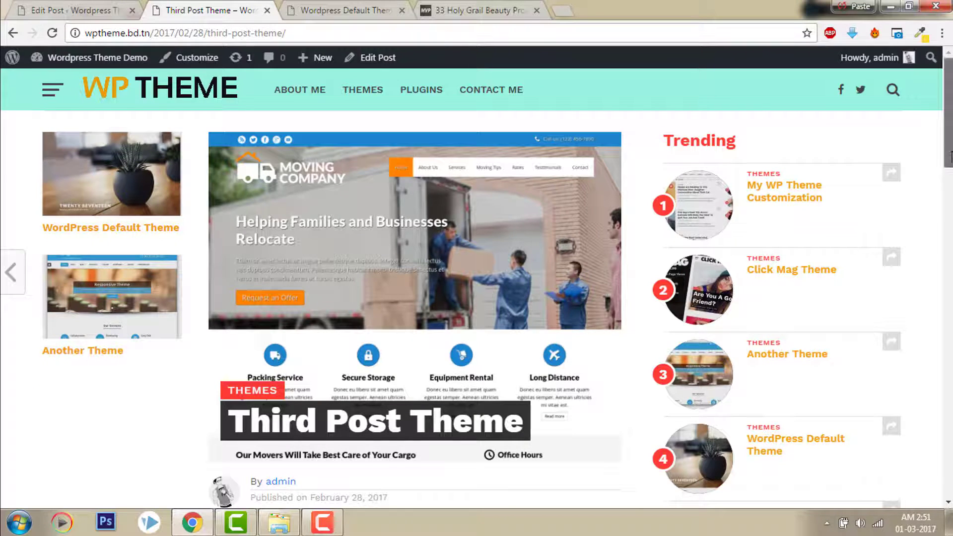
scroll(950, 157, "down", 1)
scroll(524, 234, "up", 1)
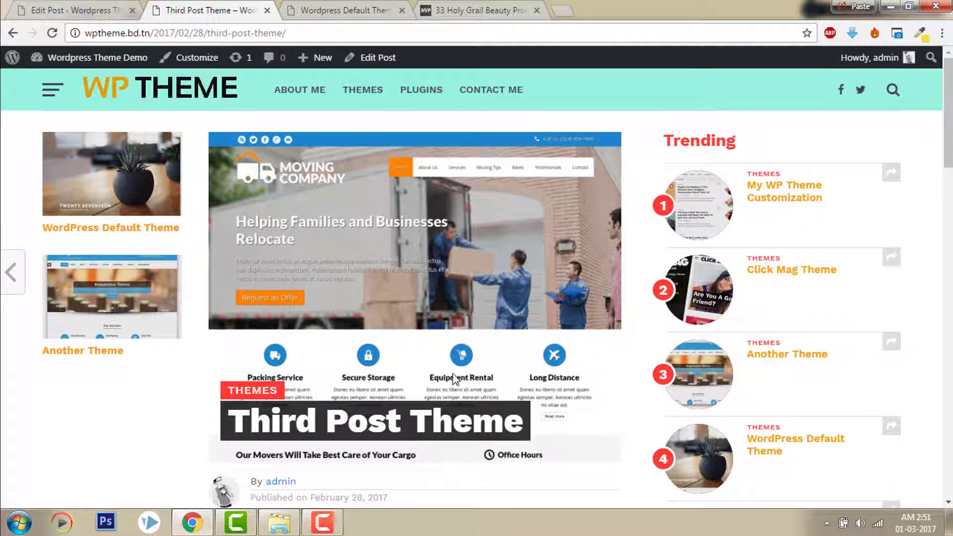
Step: Compare the featured image placement of the WordPress Default Theme post with that of Third Post Theme
left_click(371, 6)
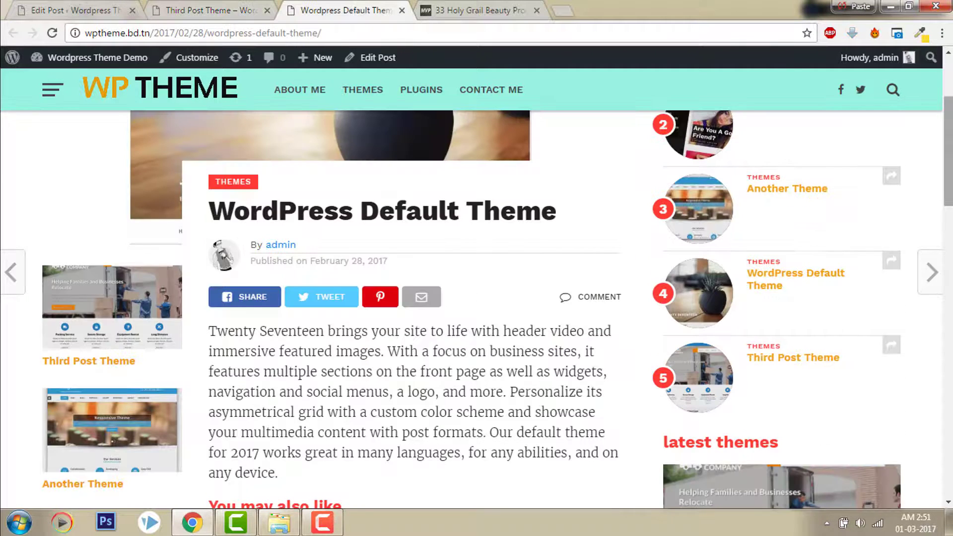
scroll(859, 184, "up", 3)
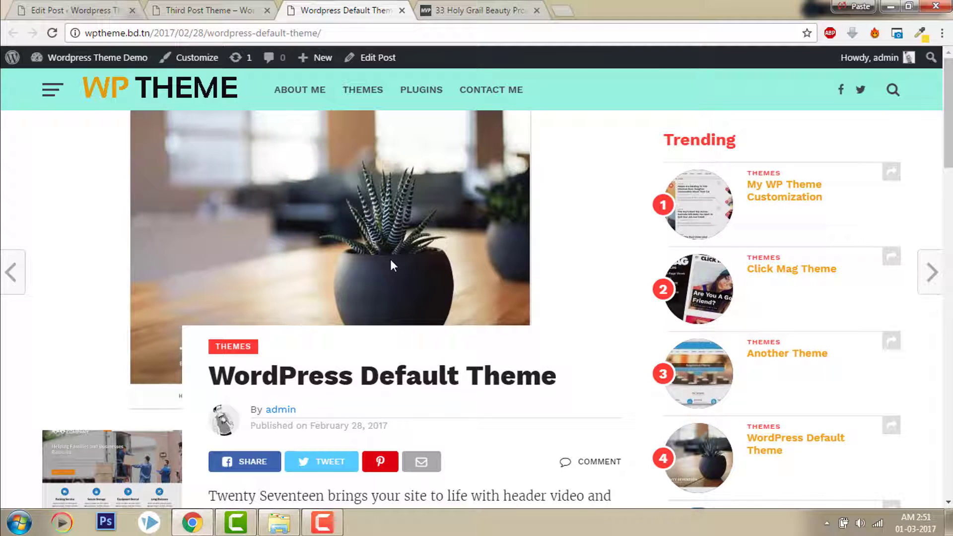
scroll(537, 233, "down", 4)
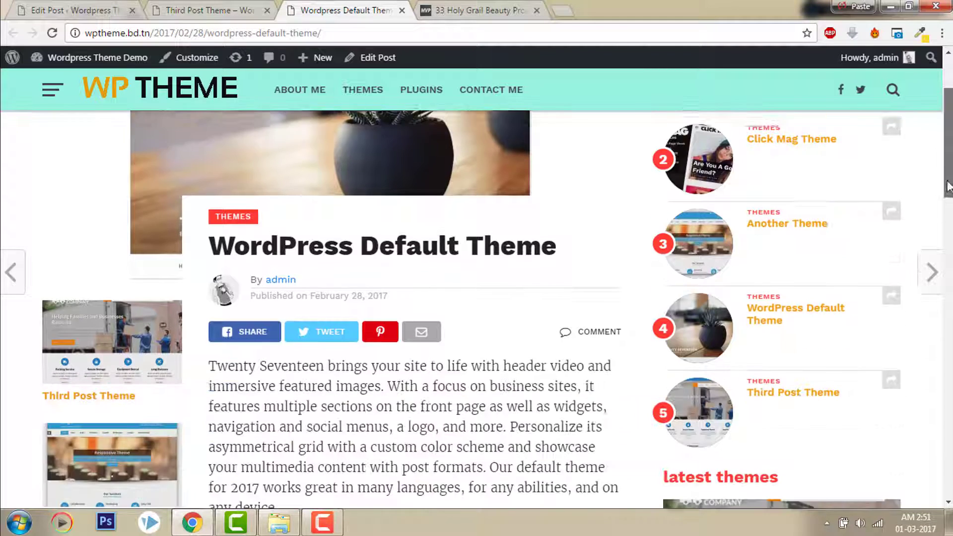
left_click(223, 6)
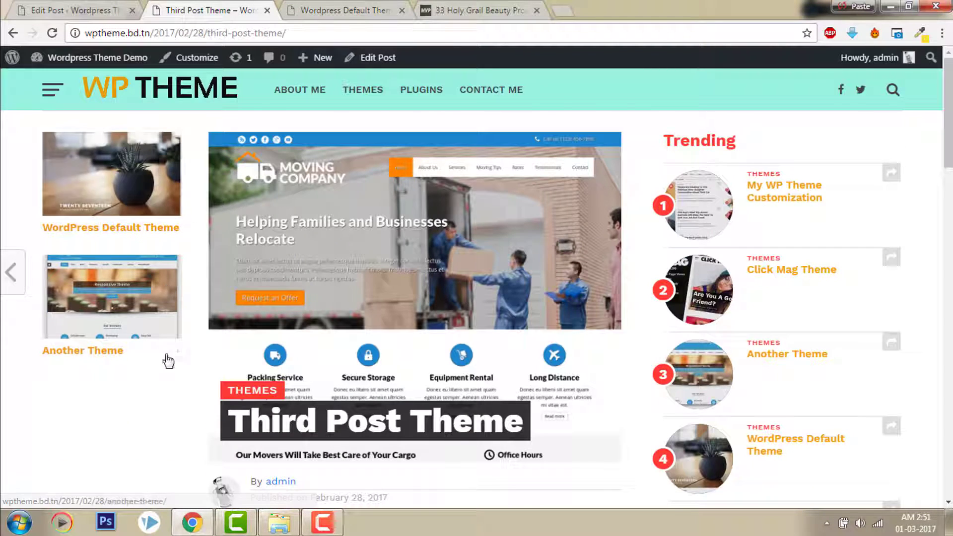
Step: Set Featured Image Show/Hide to Hide for Third Post Theme, update the post, and reload its published page
left_click(35, 6)
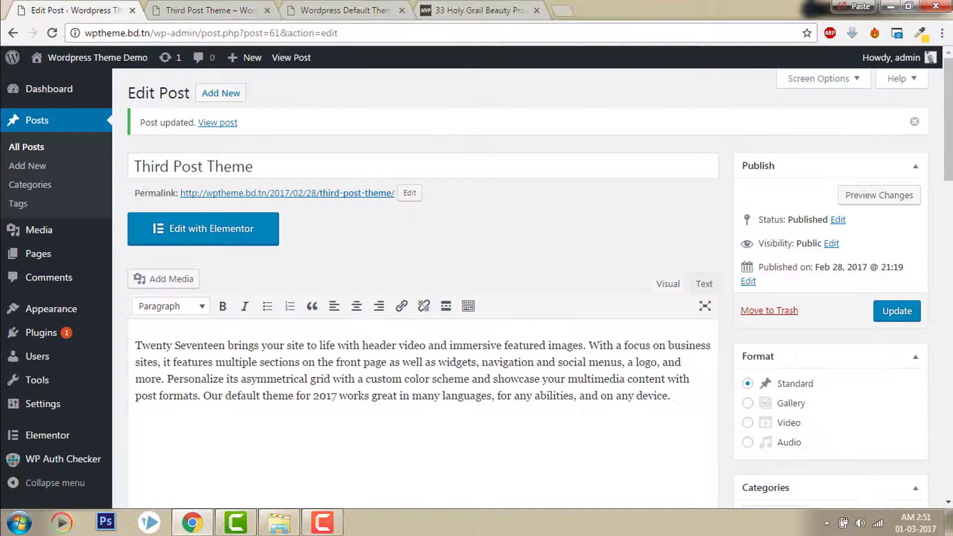
left_click_drag(948, 121, 943, 360)
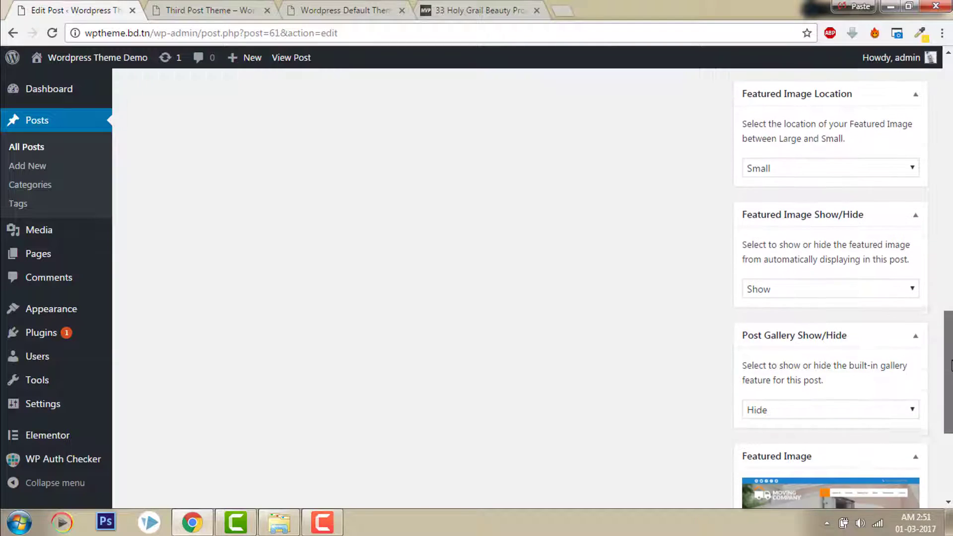
left_click(868, 292)
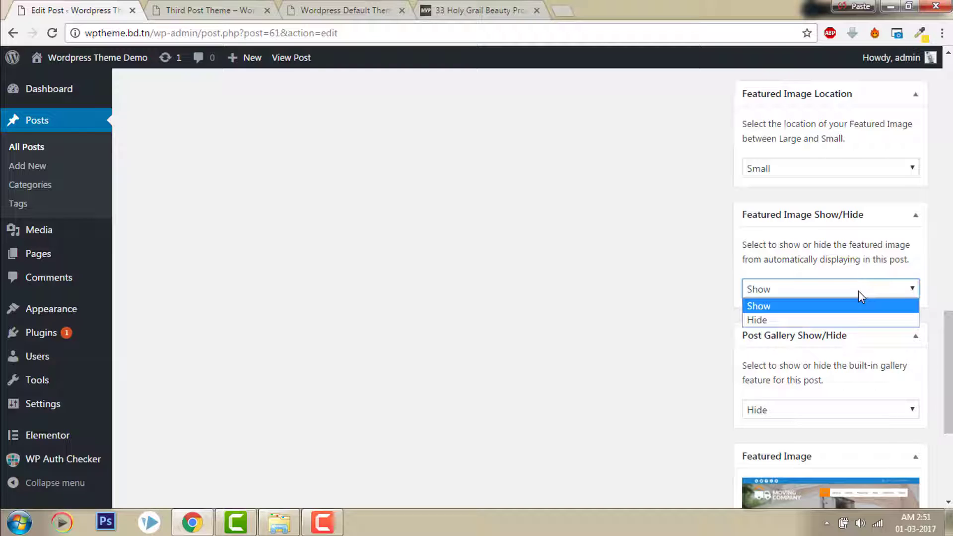
left_click(823, 321)
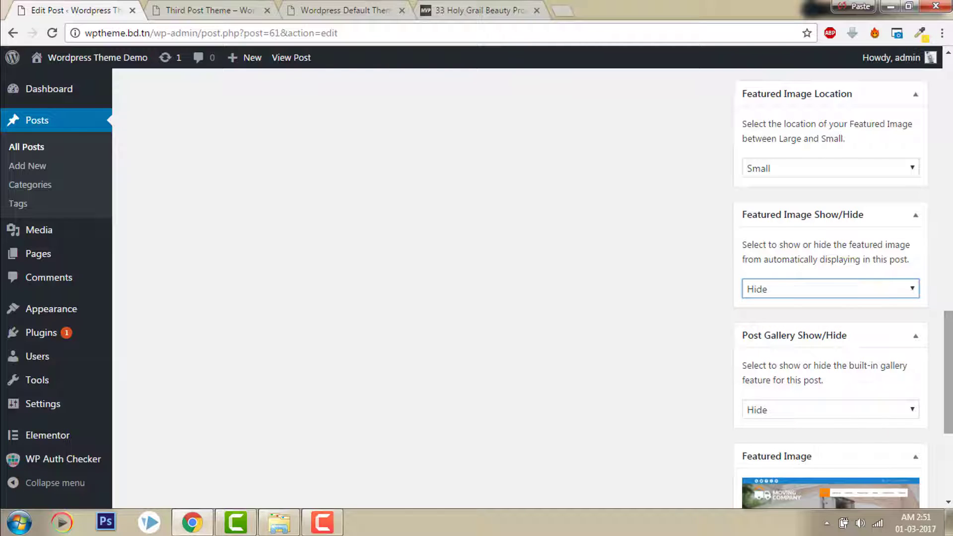
left_click_drag(948, 386, 948, 152)
left_click(897, 234)
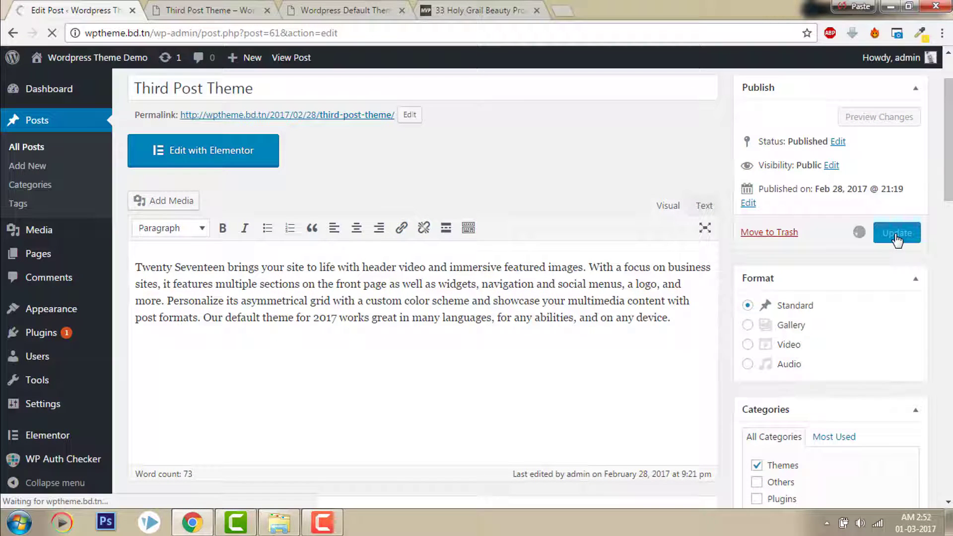
left_click(209, 10)
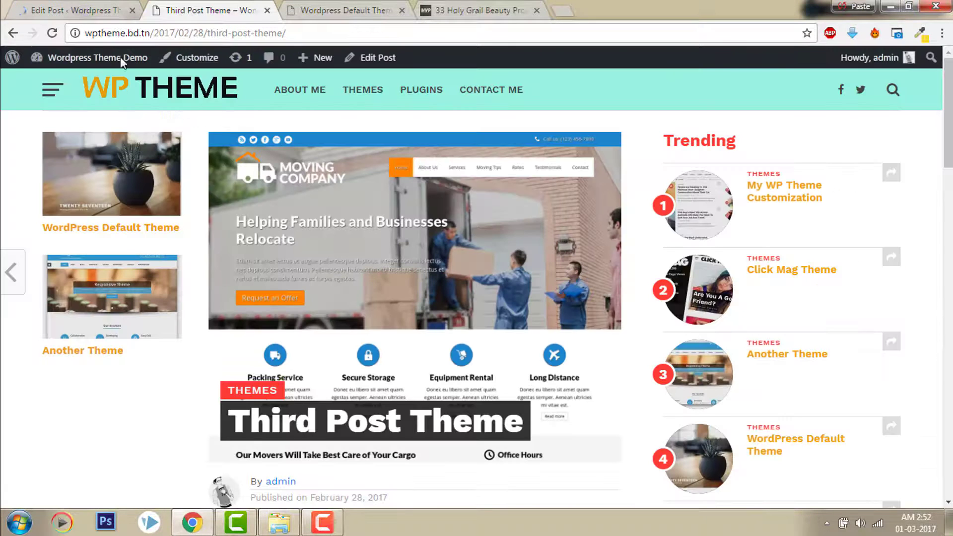
left_click(53, 33)
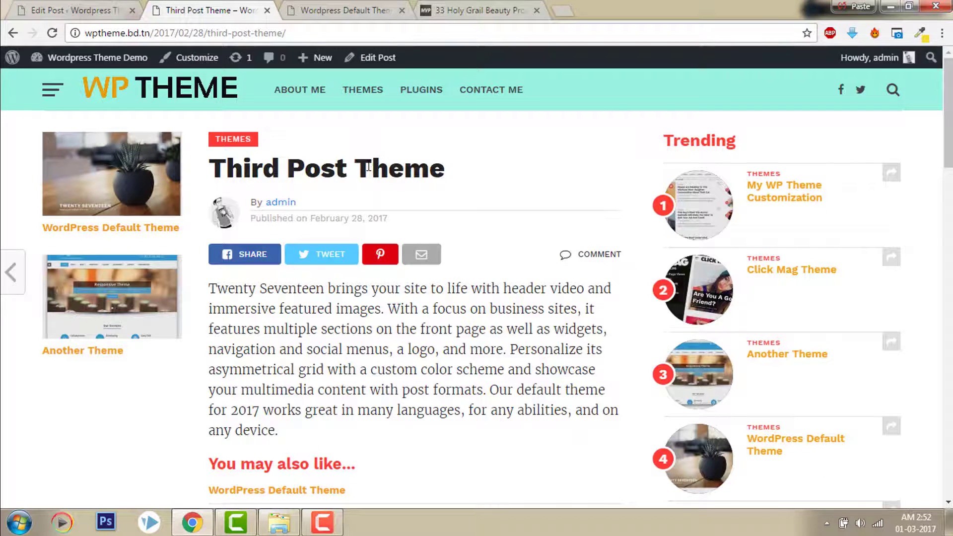
Step: Check the published Third Post Theme page with its featured image set to Hide, and return to its editor
scroll(950, 187, "down", 3)
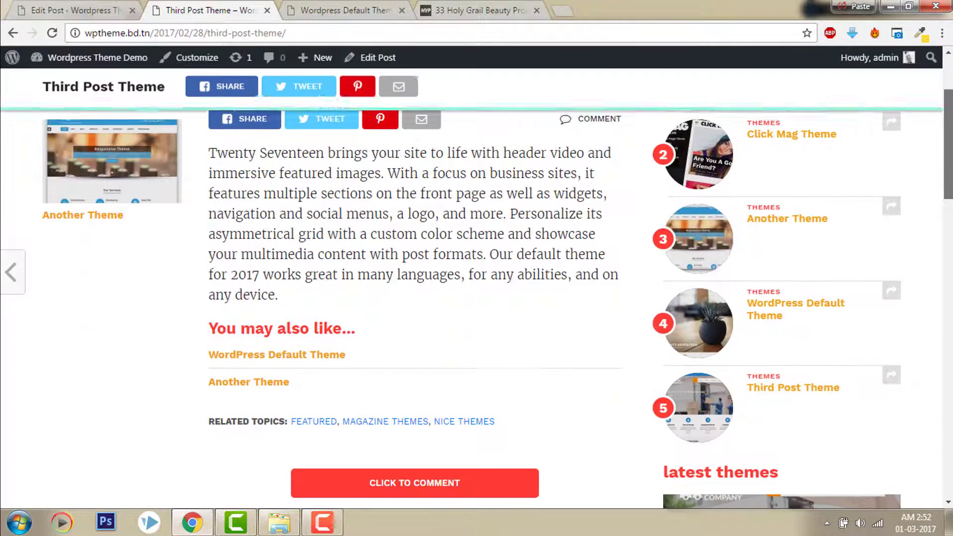
scroll(950, 188, "up", 3)
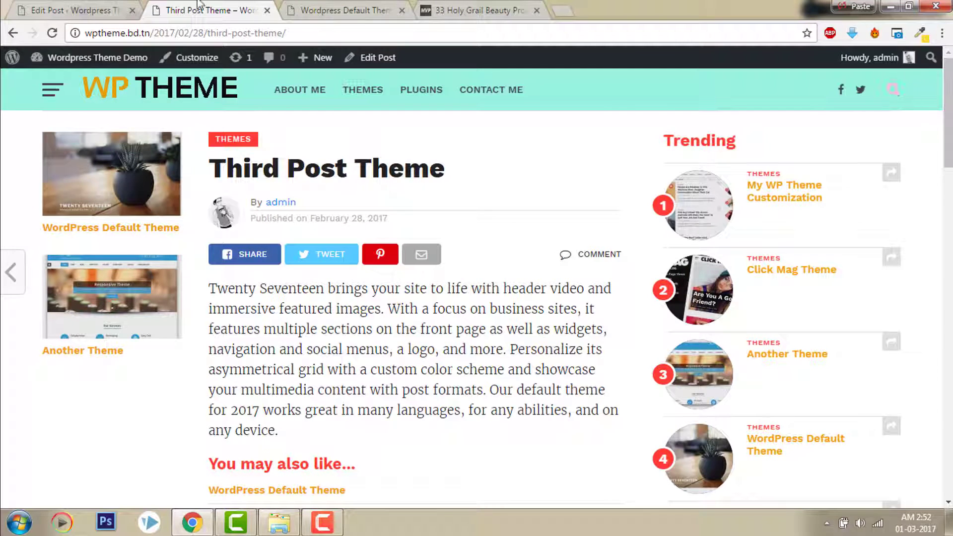
left_click(115, 9)
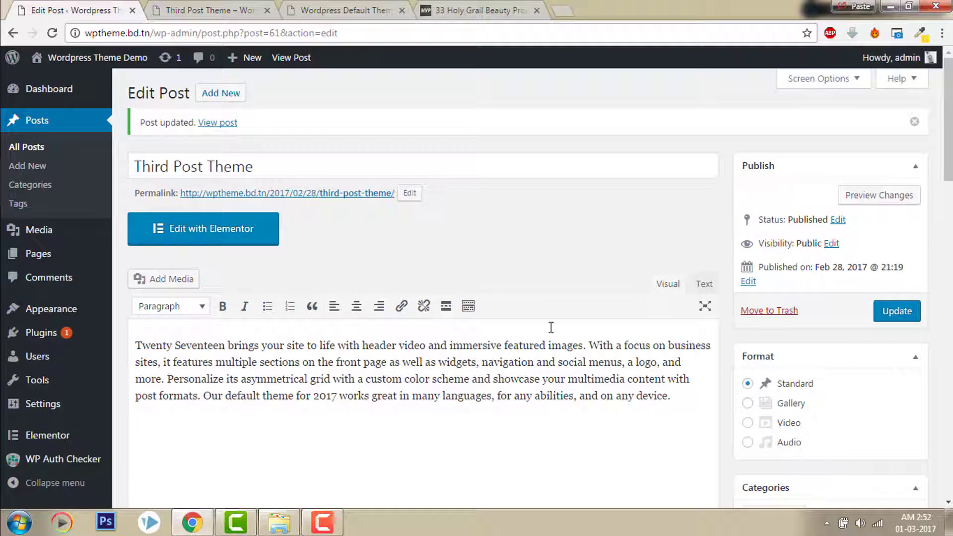
left_click(214, 10)
left_click(119, 9)
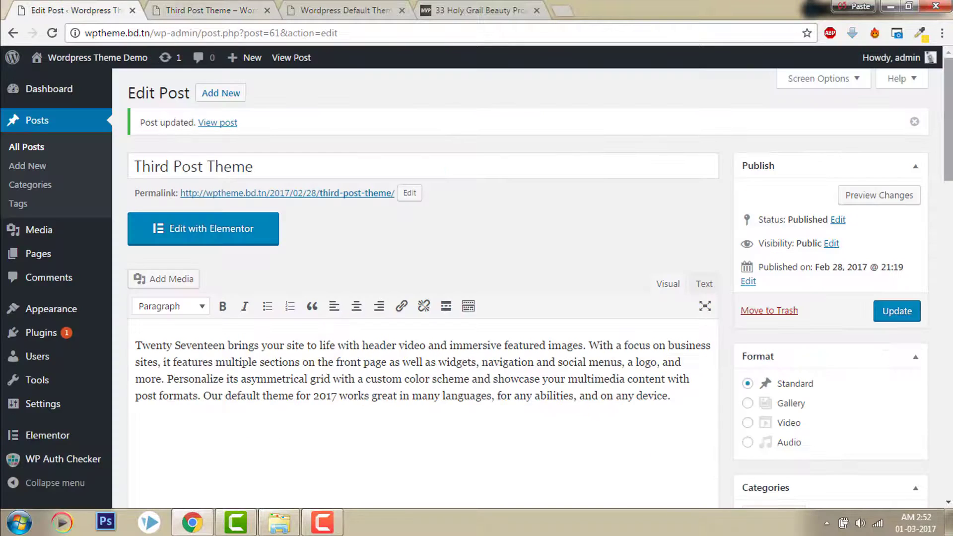
Step: Review the Post Gallery Show/Hide and Featured Image settings of Third Post Theme
scroll(951, 236, "down", 1)
scroll(950, 236, "down", 15)
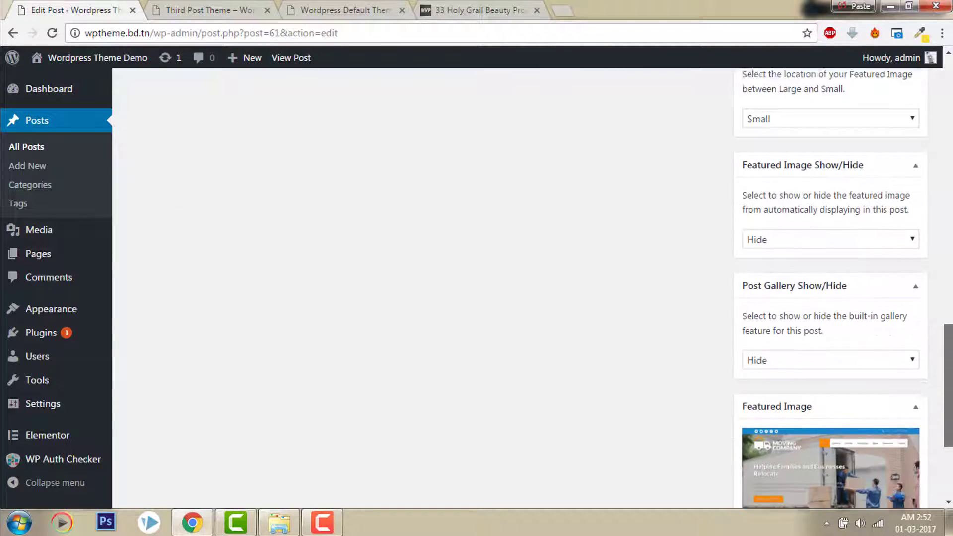
scroll(787, 175, "down", 3)
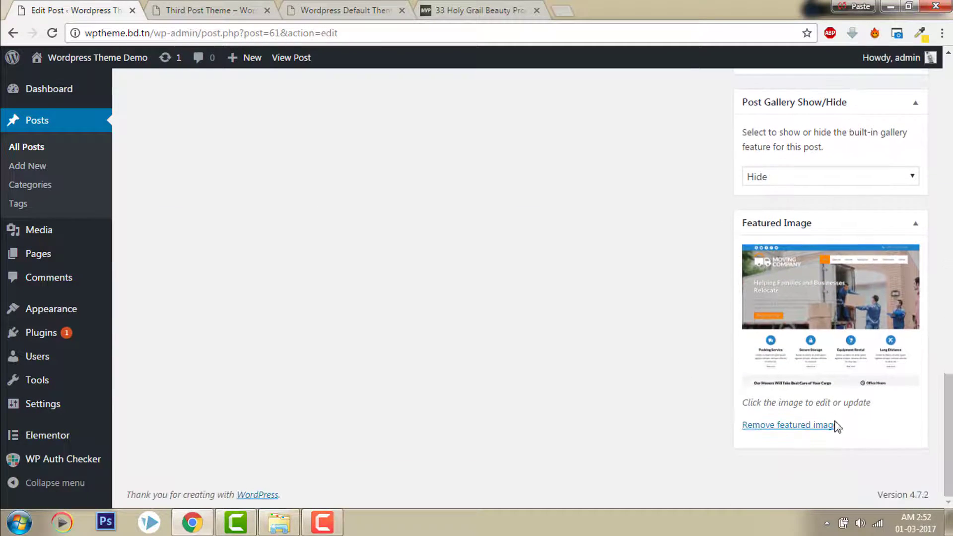
scroll(540, 288, "up", 15)
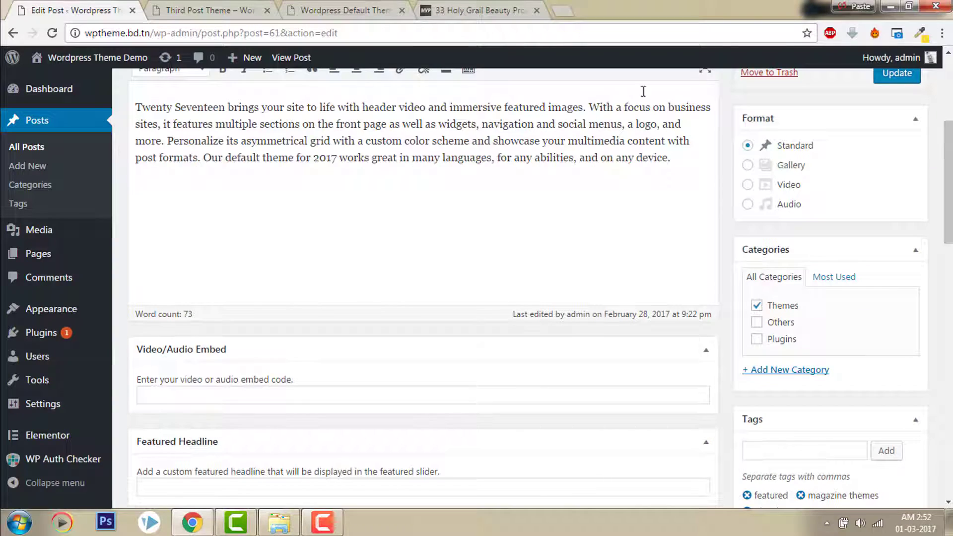
Step: Open the Click Mag demo site's home page and examine the gallery and video icons on its featured posts
left_click(495, 6)
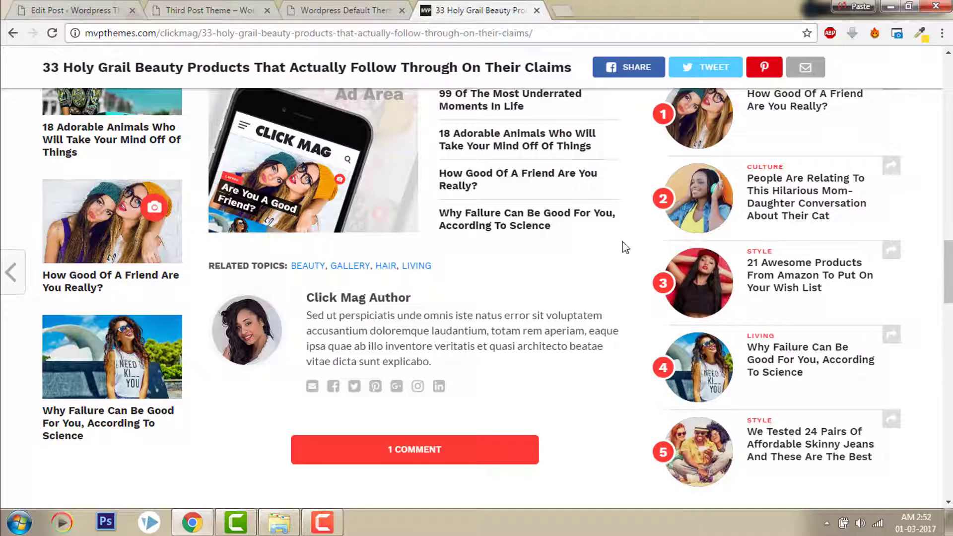
scroll(624, 244, "up", 8)
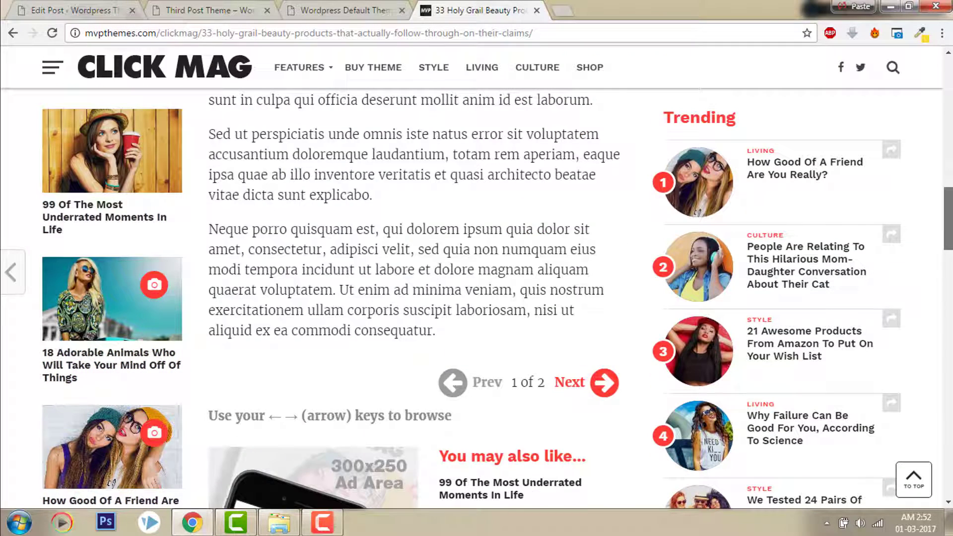
scroll(415, 297, "up", 5)
scroll(447, 248, "up", 10)
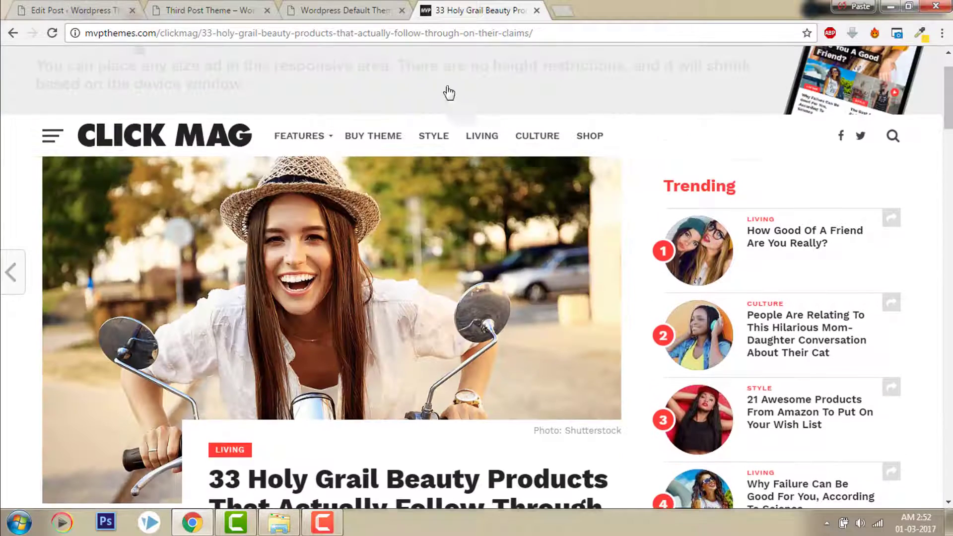
left_click(188, 138)
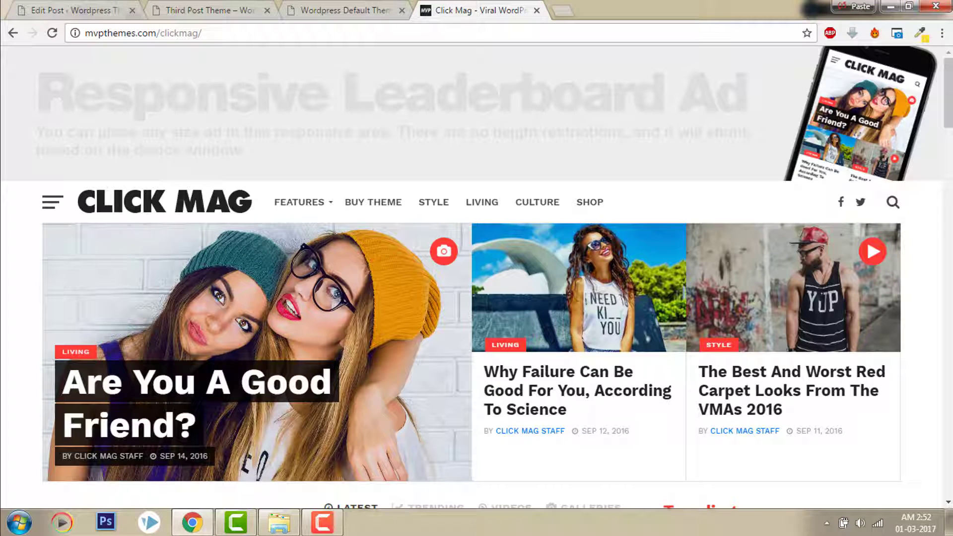
scroll(505, 212, "down", 2)
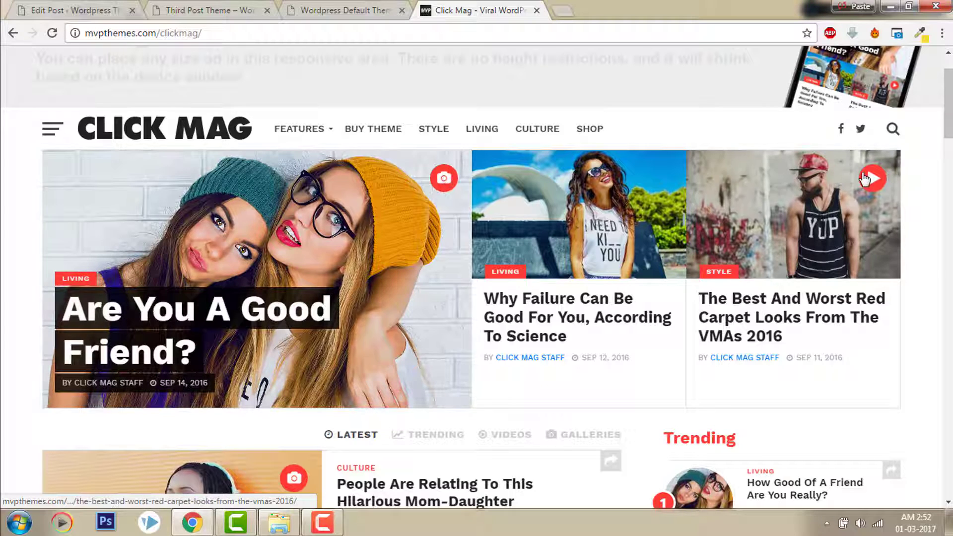
Step: Open YouTube in a new browser tab and browse the videos on the Paste Media channel
left_click(61, 6)
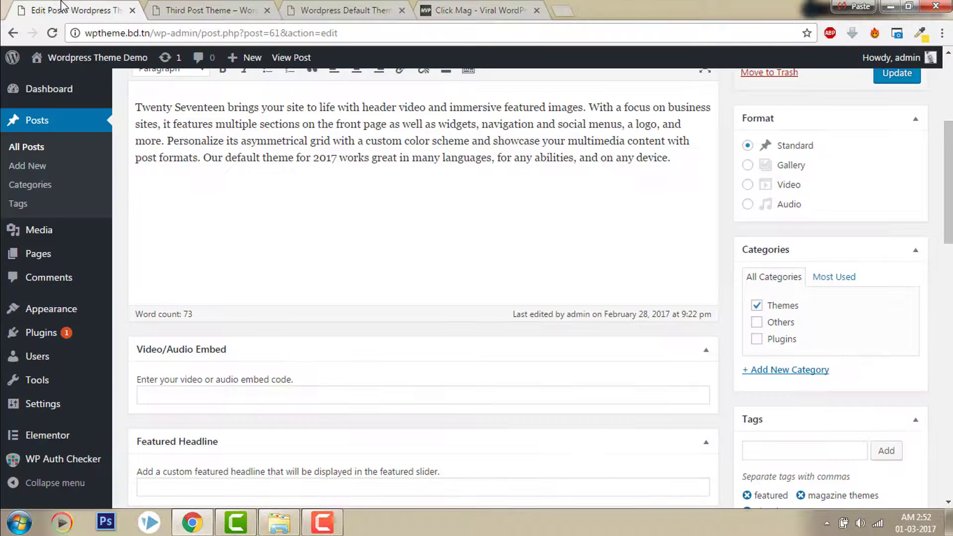
scroll(422, 223, "up", 2)
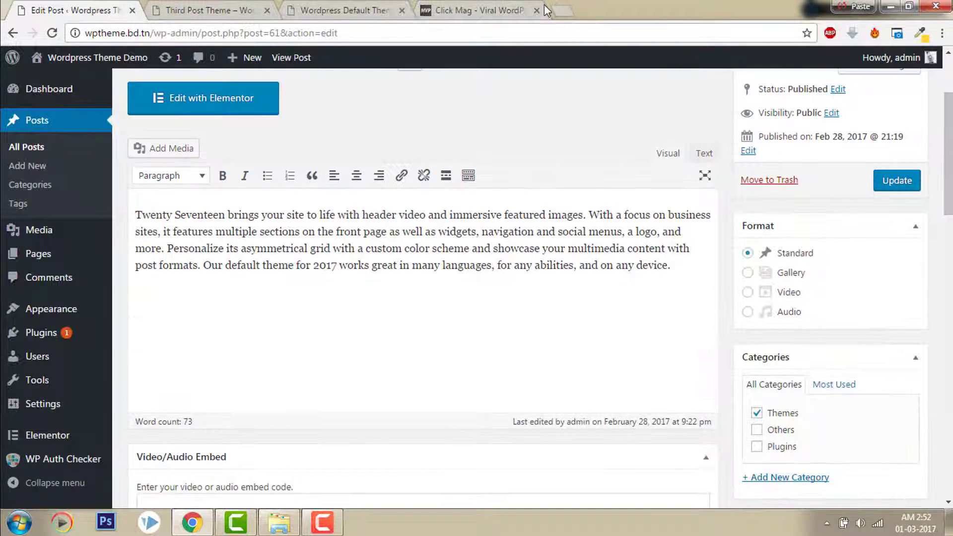
left_click(560, 7)
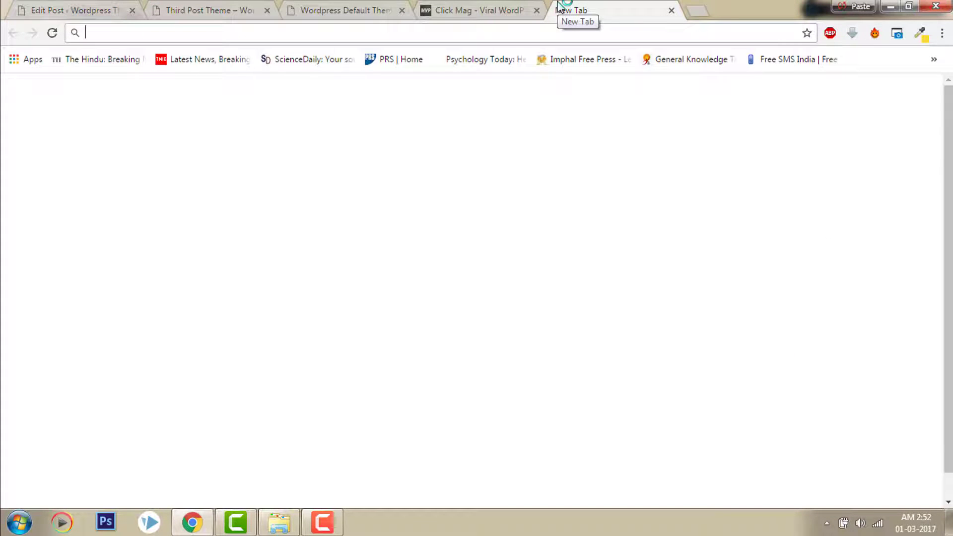
type("you")
key("Return")
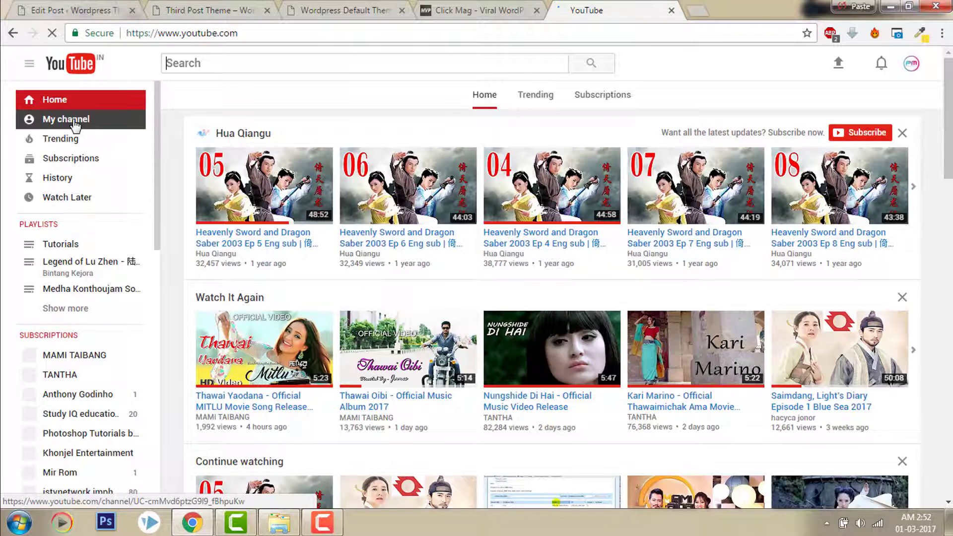
left_click(75, 122)
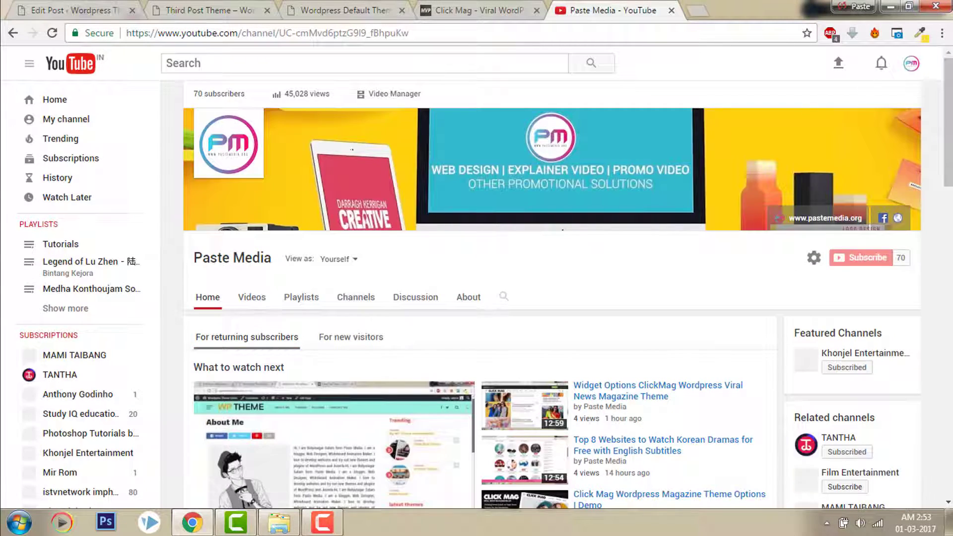
left_click_drag(948, 119, 948, 179)
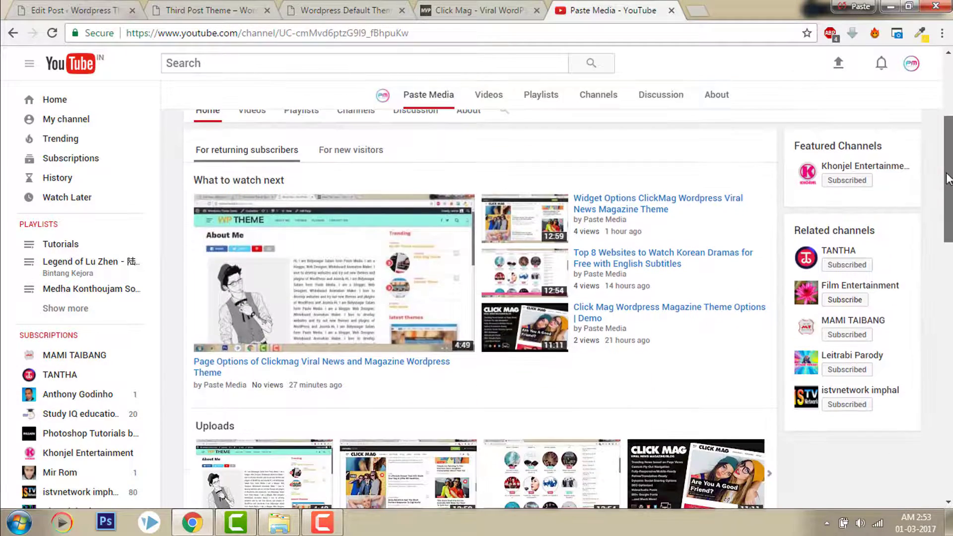
Step: Start a new WordPress post titled "My Theme Demonstration Video"
left_click(189, 12)
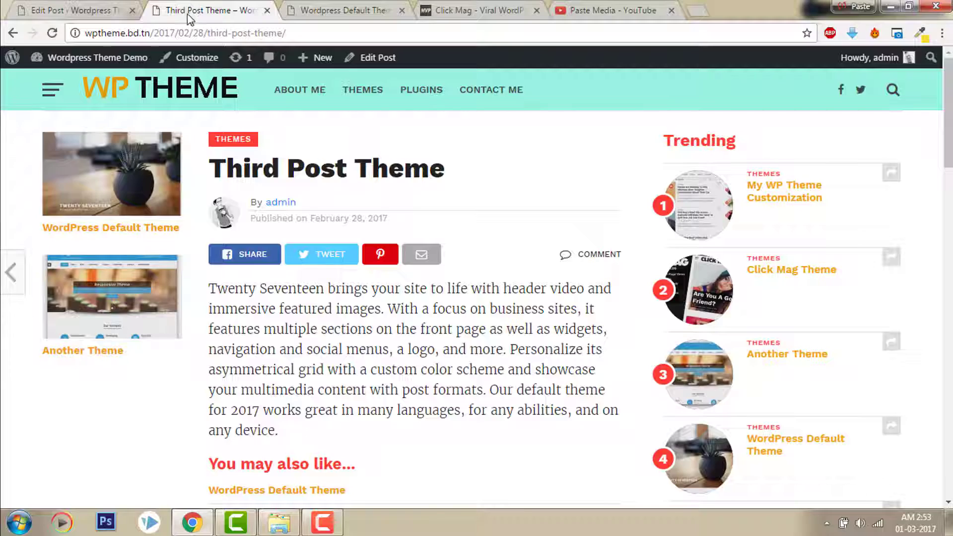
left_click(94, 3)
left_click_drag(951, 119, 951, 75)
left_click(211, 97)
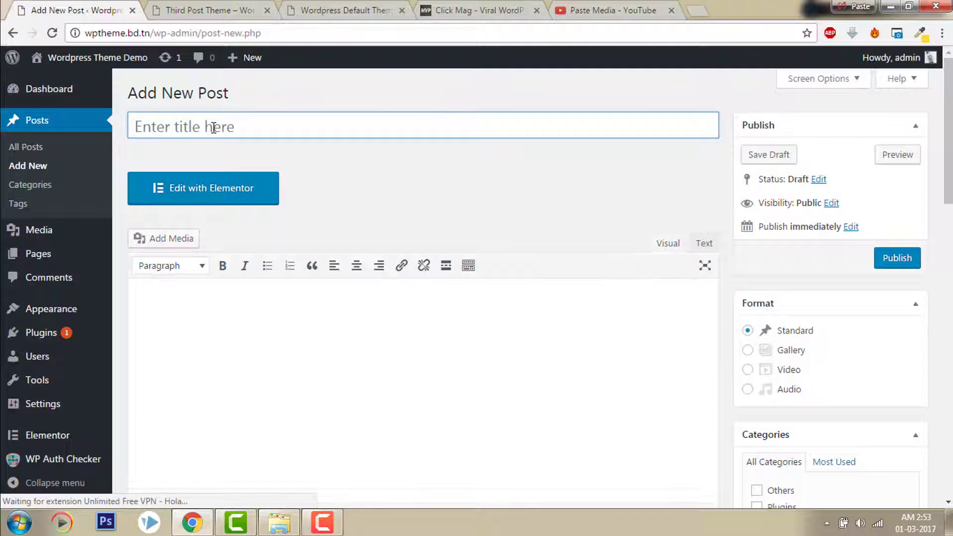
type("My Theme Demonstration Video")
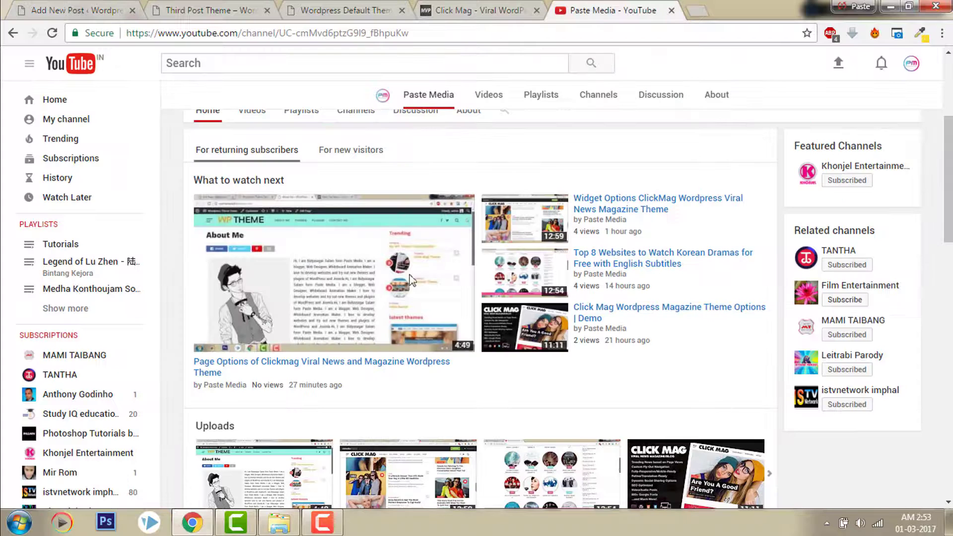
Step: Open the YouTube video "Page Options of Clickmag Viral News and Magazine Wordpress Theme", mute it and copy its video URL
left_click(613, 10)
right_click(363, 283)
key("Escape")
left_click(344, 290)
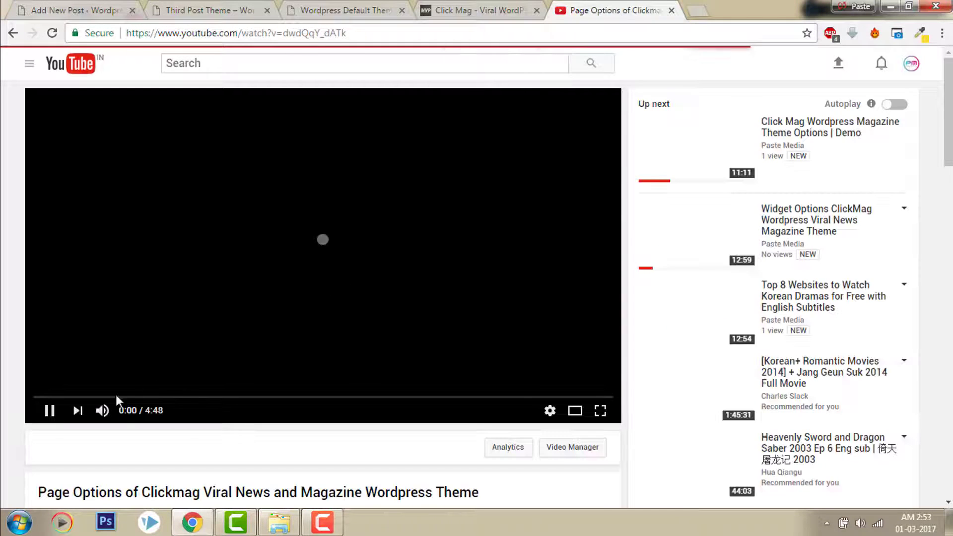
left_click(102, 410)
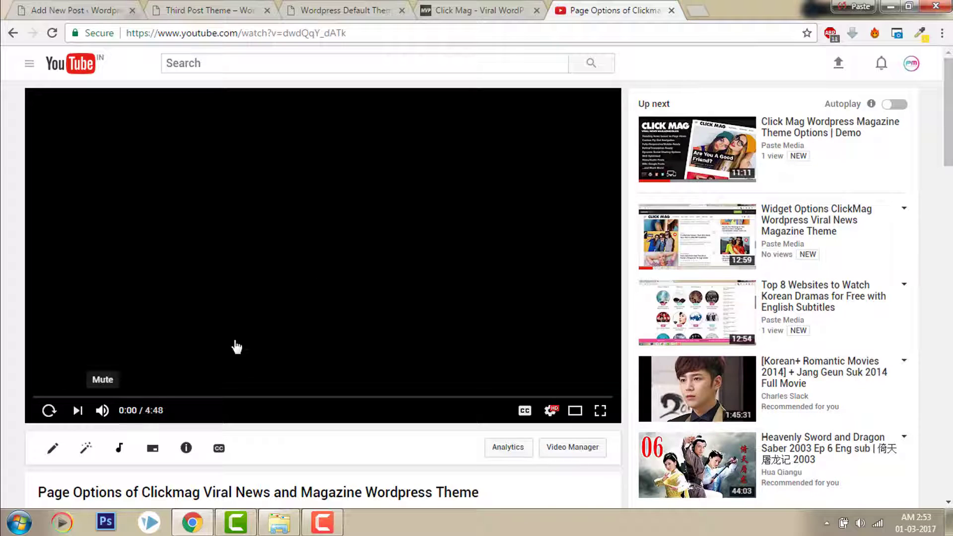
right_click(355, 244)
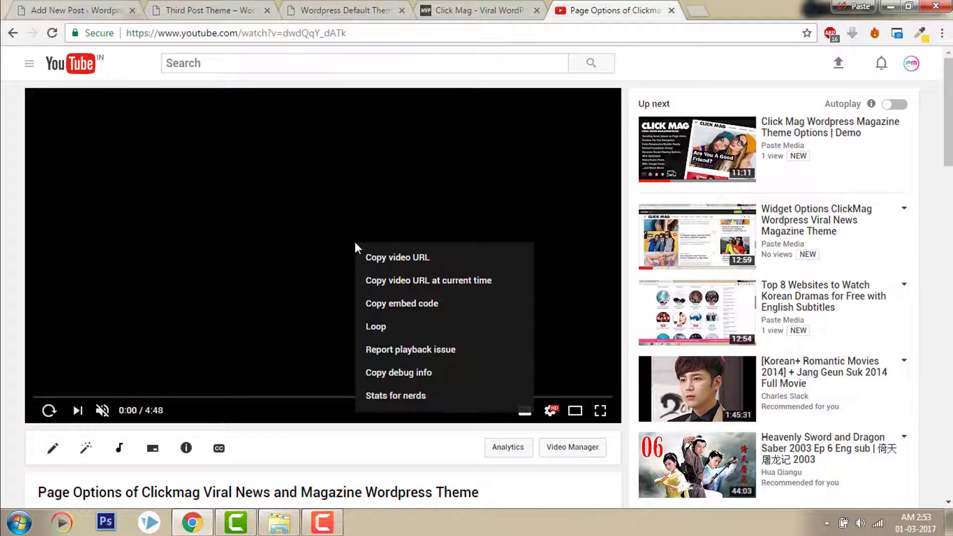
left_click(391, 258)
Step: Return to the new post's editor and close the Third Post Theme and WordPress Default Theme pages
left_click(247, 7)
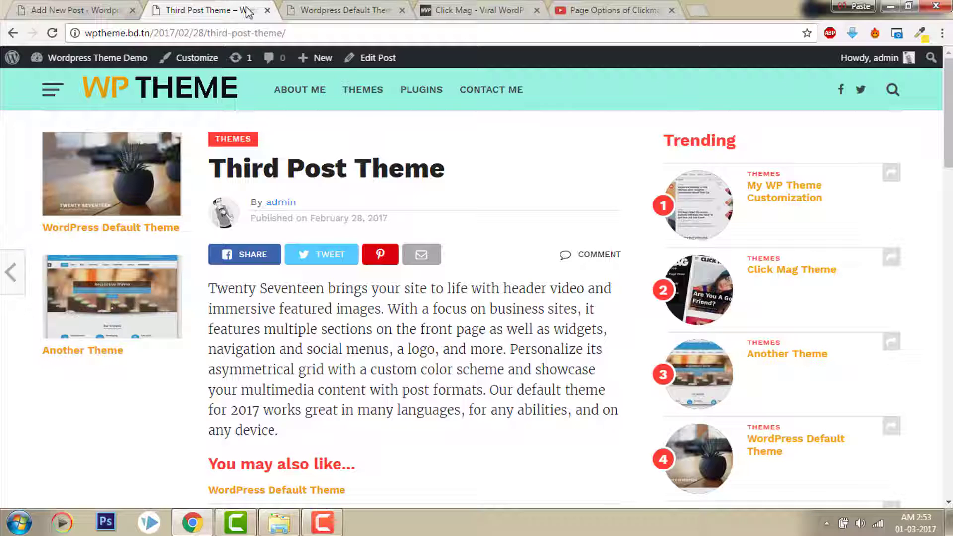
left_click(323, 6)
left_click(72, 8)
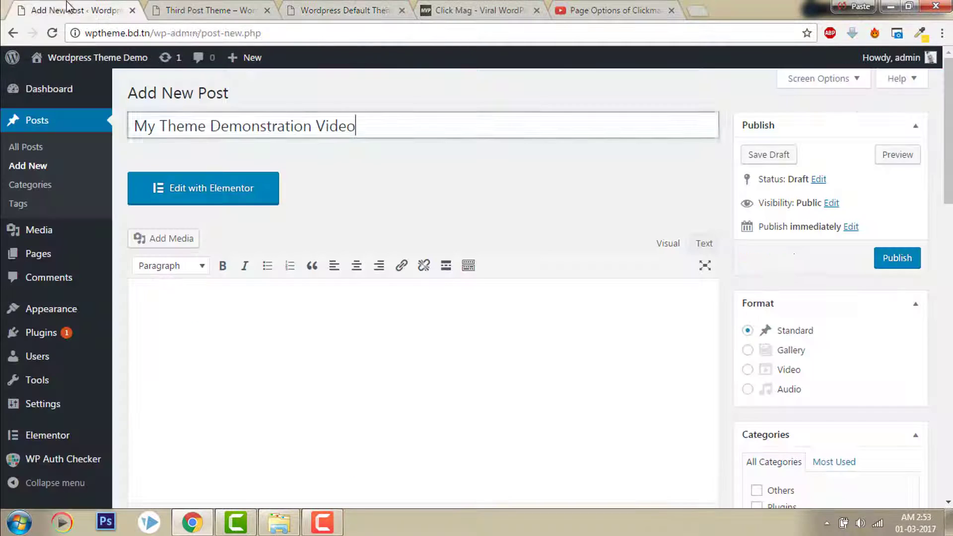
left_click(267, 10)
left_click(267, 10)
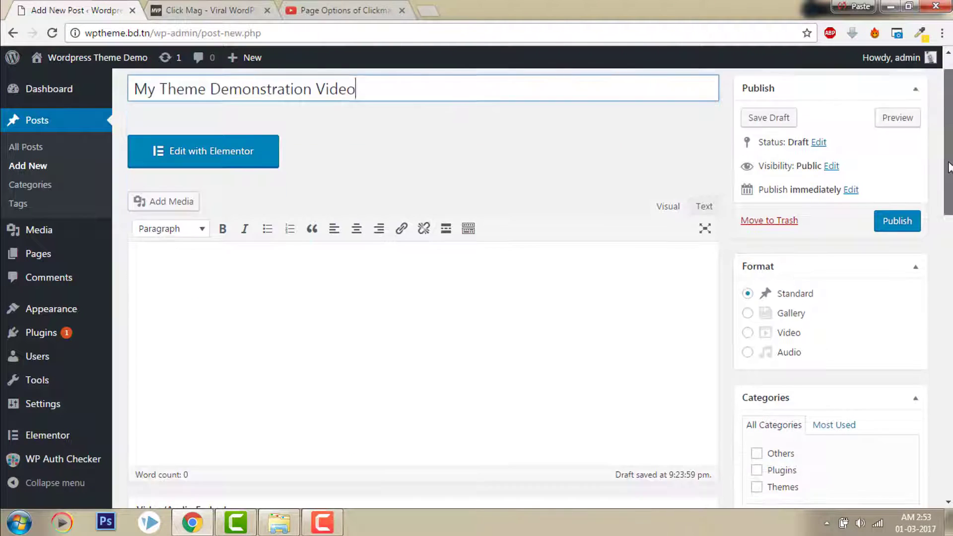
Step: Embed the YouTube video in the new post's content by pasting the copied URL
scroll(515, 309, "down", 1)
scroll(516, 310, "up", 1)
left_click(515, 309)
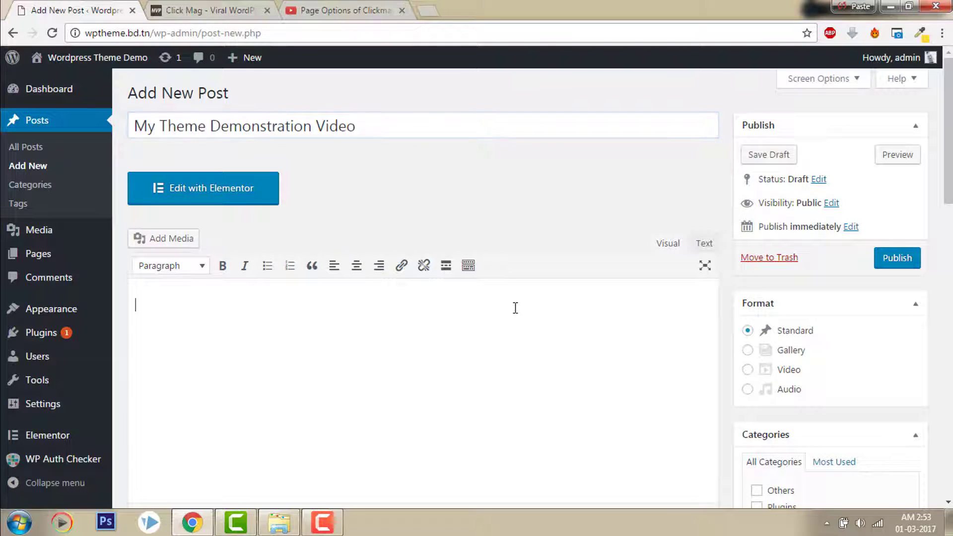
key("ctrl+v")
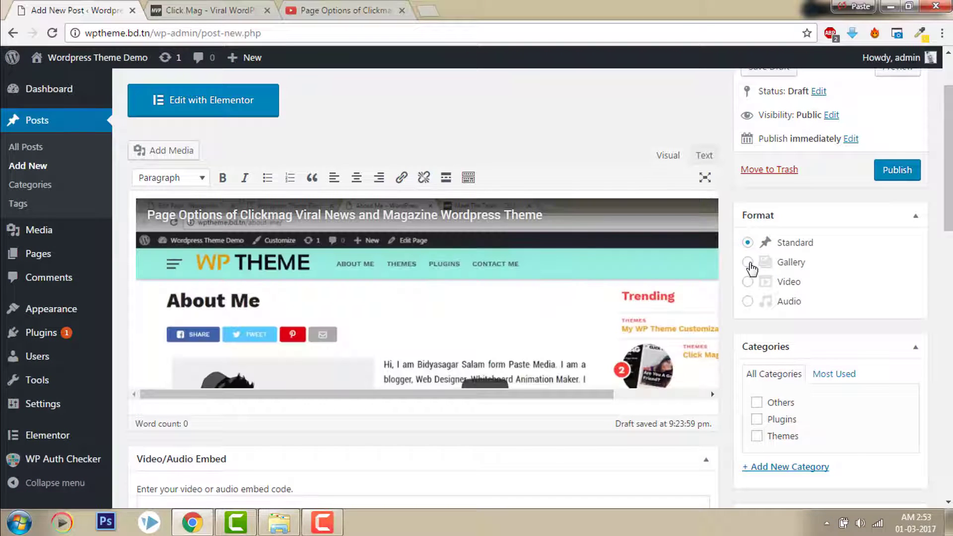
Step: Set the post format to Video and assign the post to the Themes category
left_click(749, 263)
left_click(749, 282)
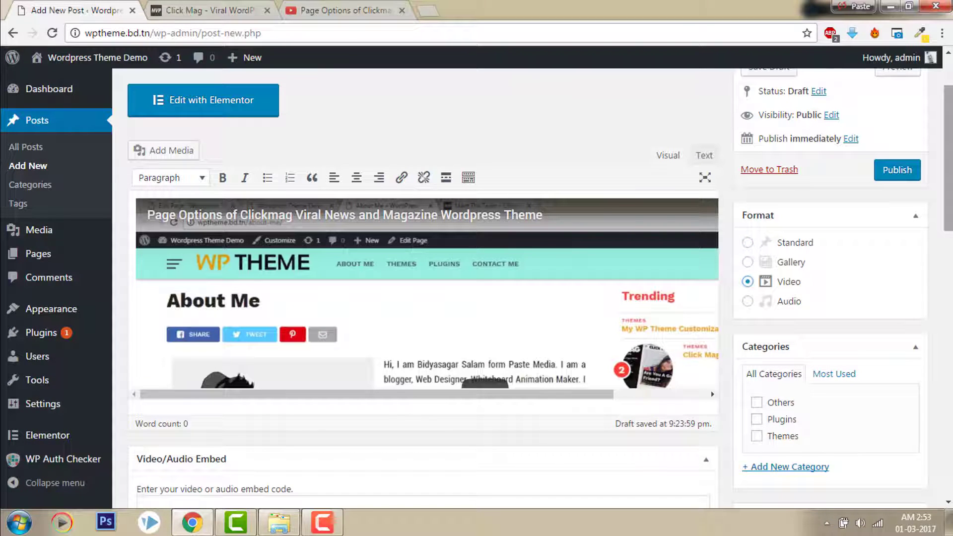
scroll(772, 325, "down", 2)
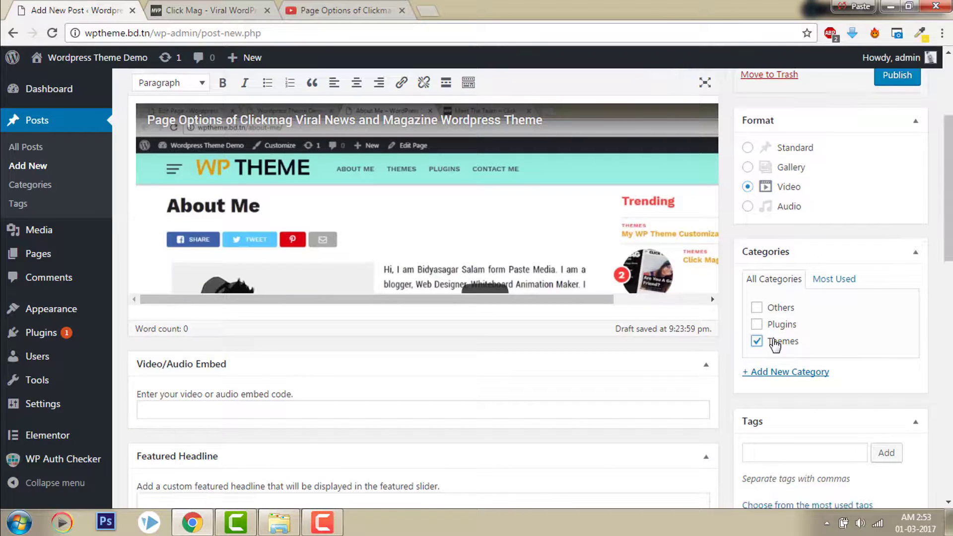
scroll(725, 308, "down", 2)
Step: Add the tags "magazine themes", "featured" and "nice themes" to the video post
left_click(789, 344)
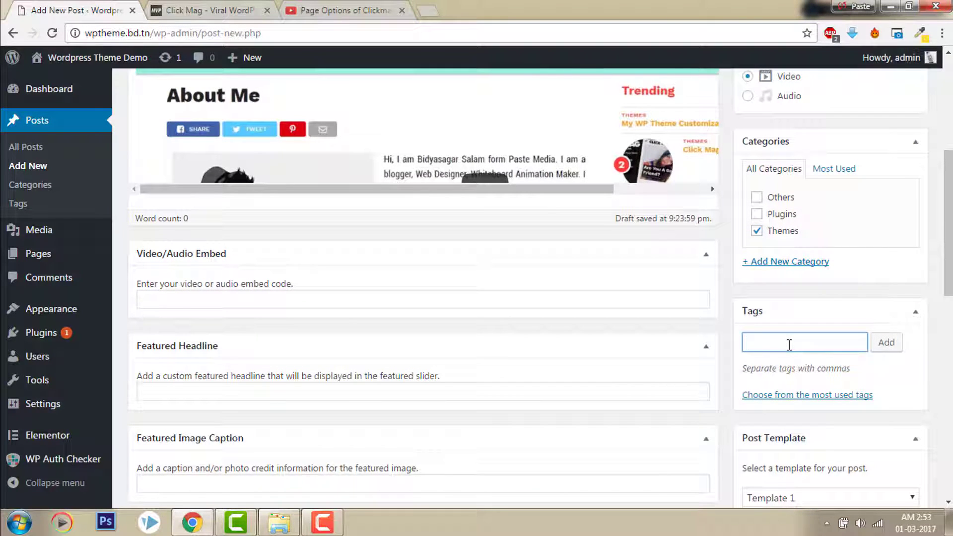
type("magazine themes, fea")
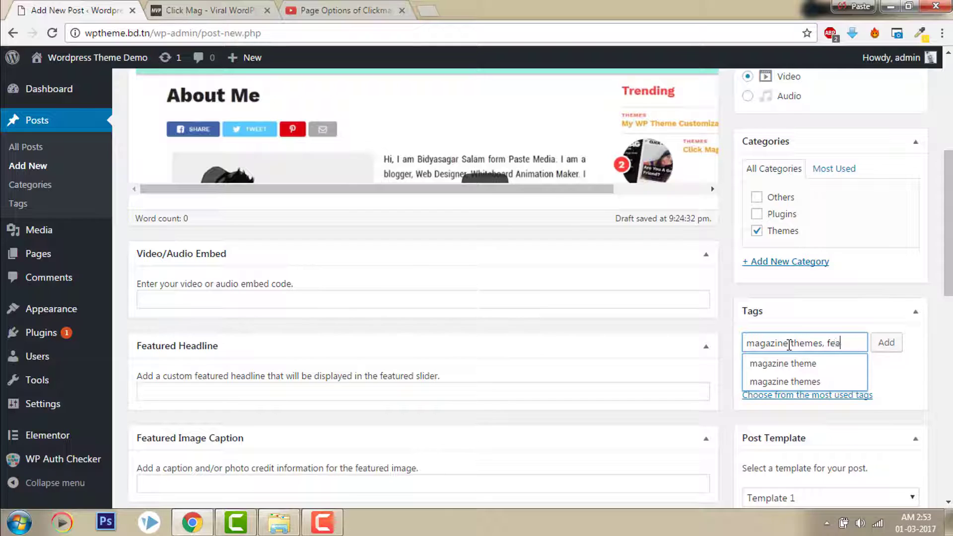
type("tured, ")
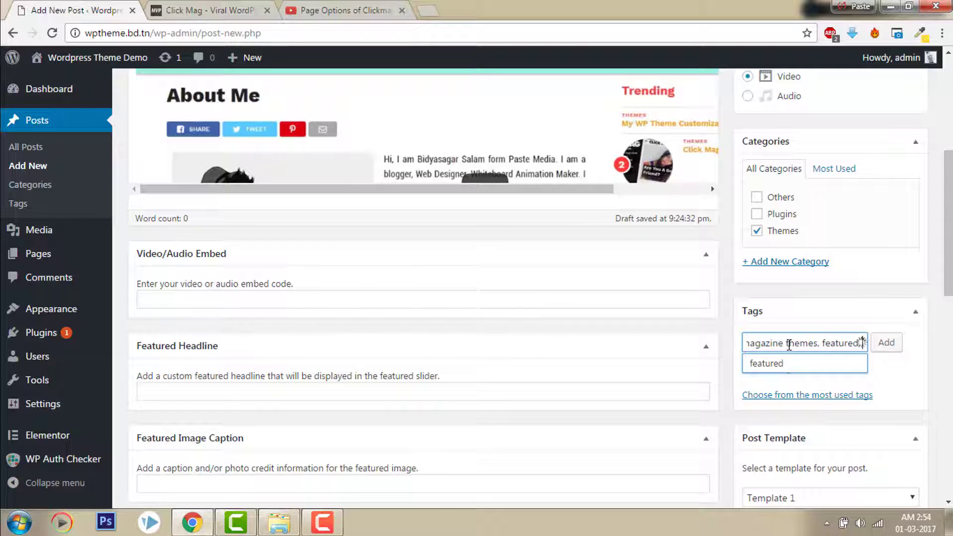
type("nice themes,")
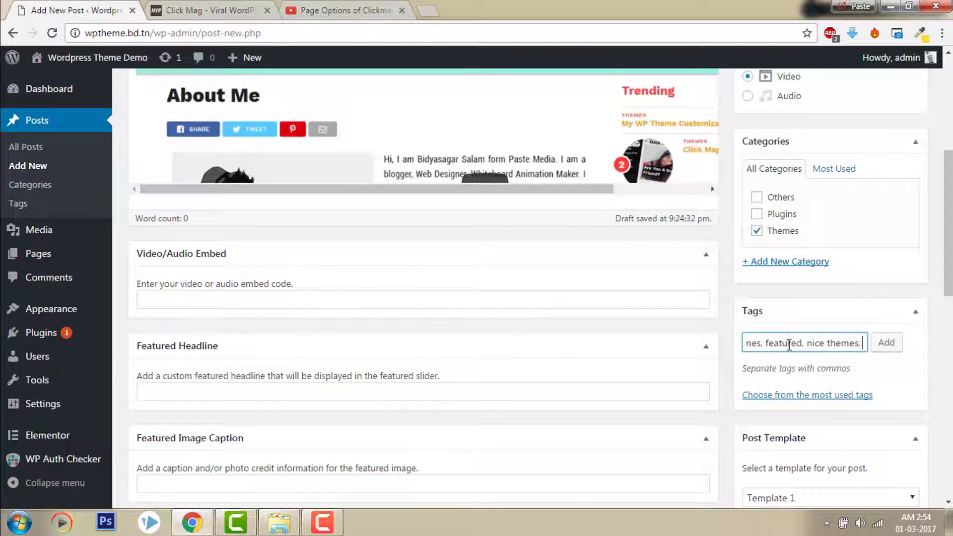
key("Return")
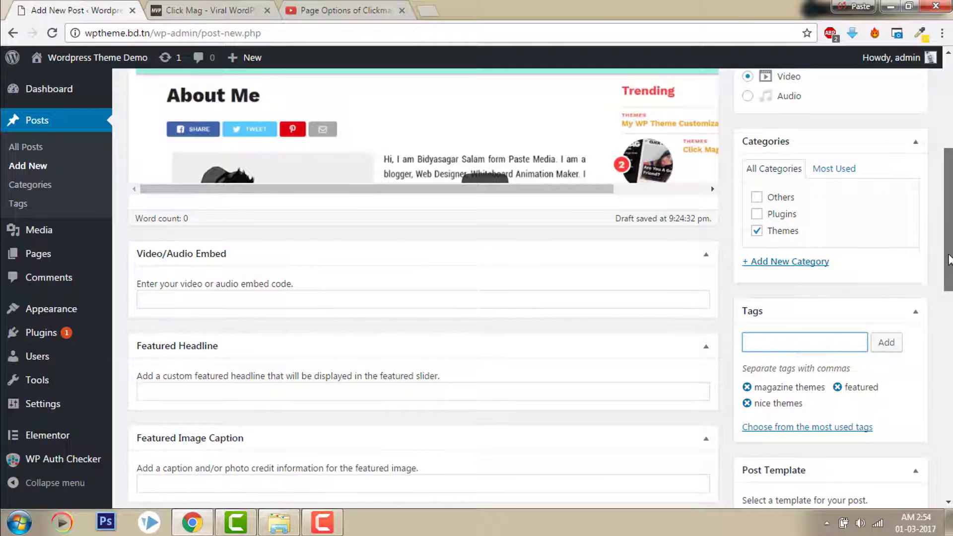
Step: Set the post's Featured Image Show/Hide option to Hide
scroll(949, 259, "down", 8)
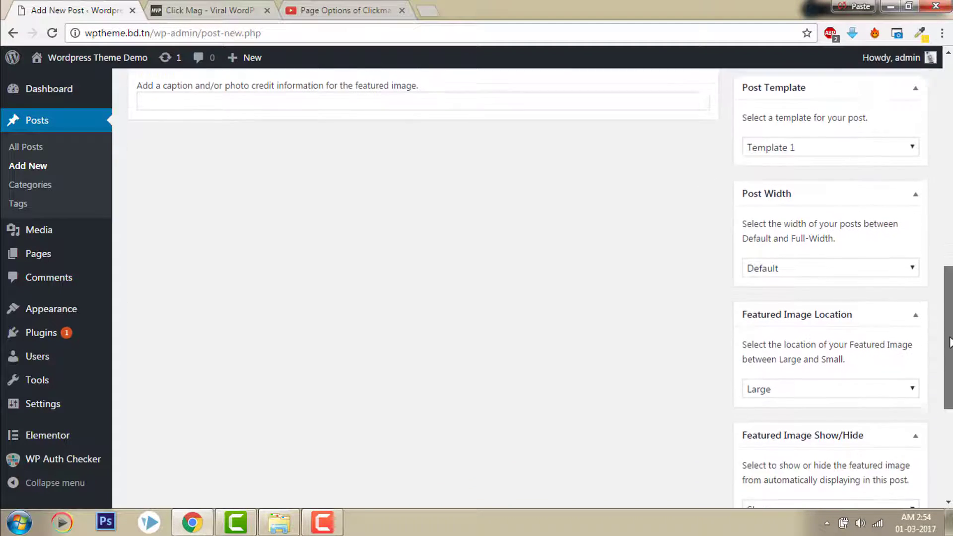
scroll(950, 342, "down", 2)
scroll(947, 300, "down", 3)
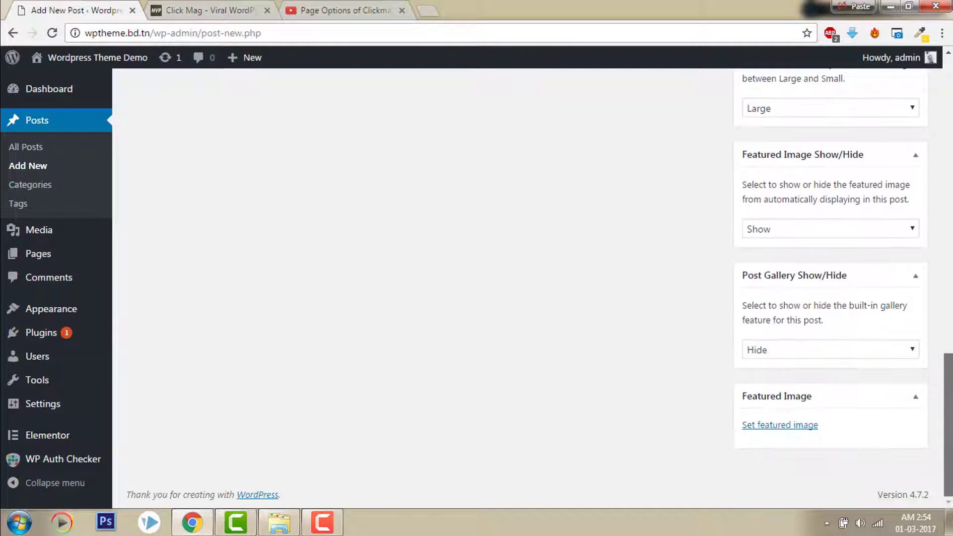
left_click(820, 231)
left_click(814, 260)
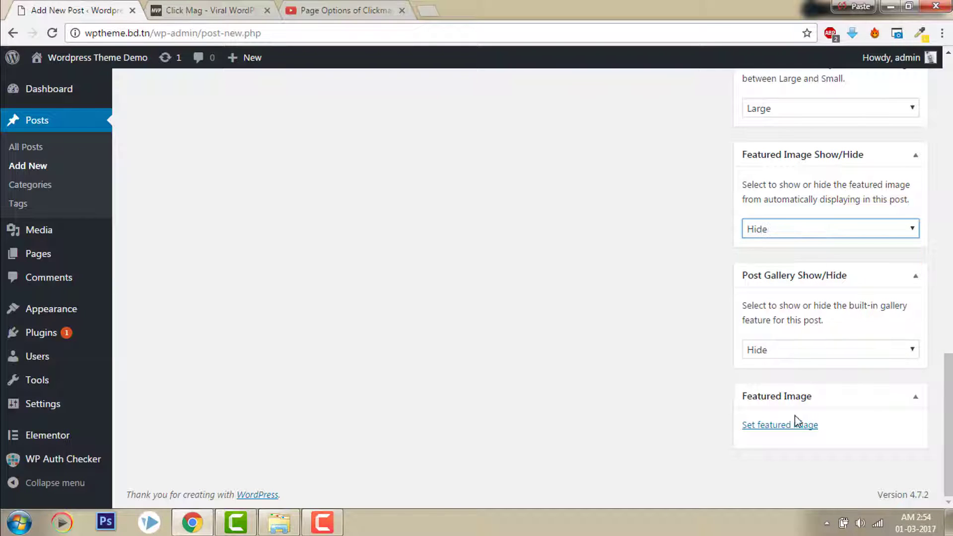
Step: Set the Click Mag preview image 01_preview1.jpg from the media library as the post's featured image
left_click(786, 426)
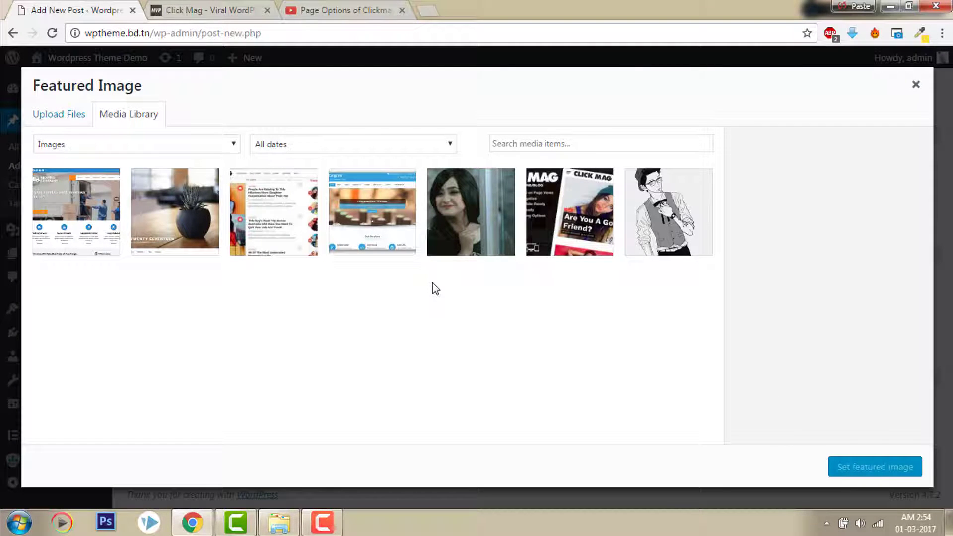
left_click(555, 238)
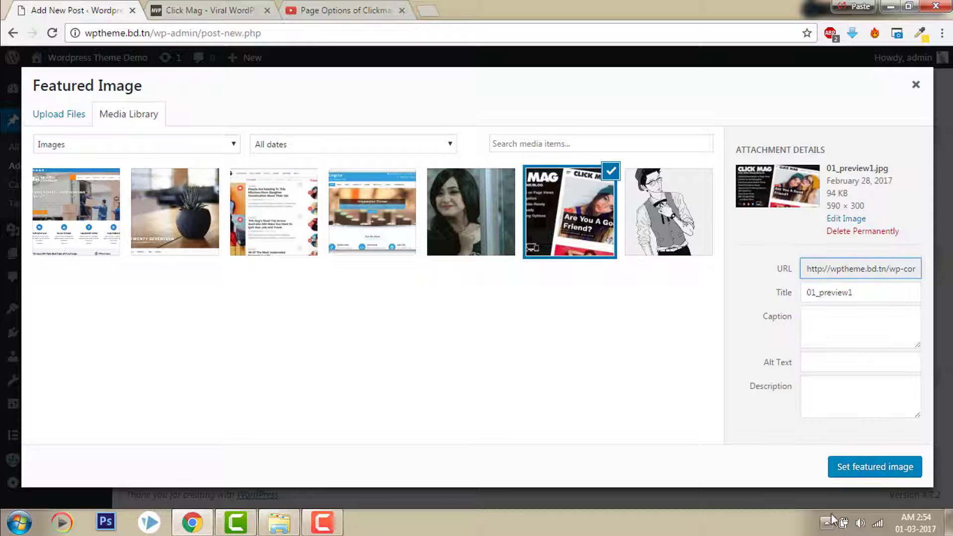
left_click(868, 467)
Step: Publish the post "My Theme Demonstration Video" and open its permalink in a new browser tab
scroll(866, 465, "up", 15)
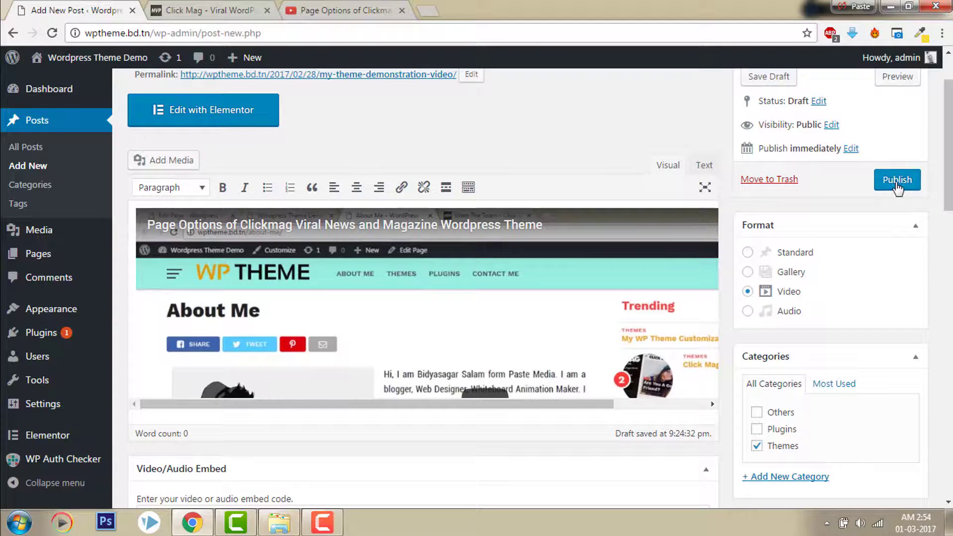
left_click(897, 181)
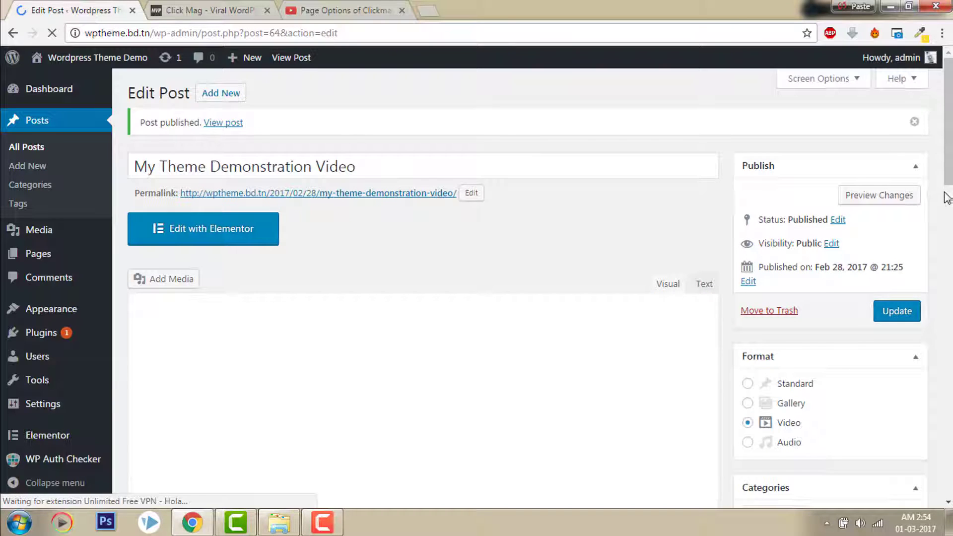
right_click(378, 195)
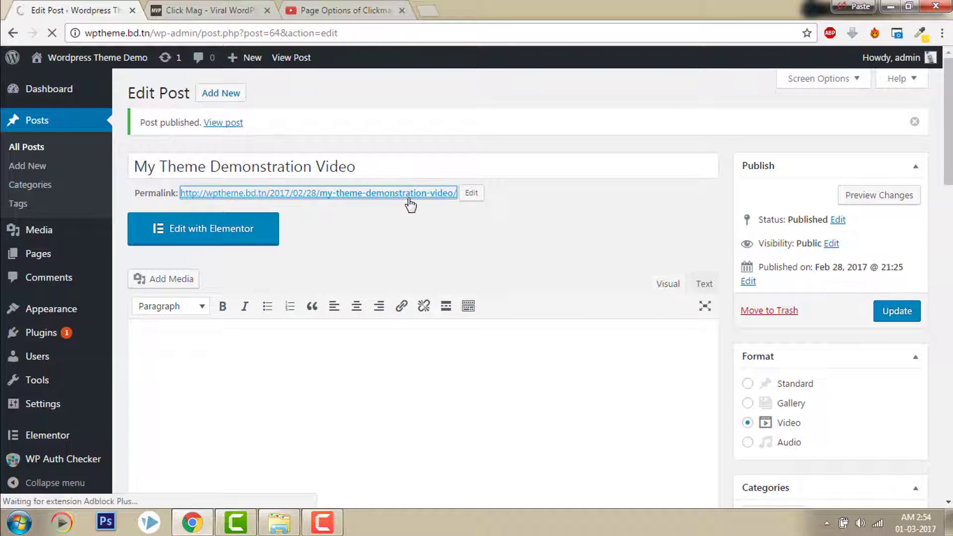
left_click(407, 204)
left_click(193, 9)
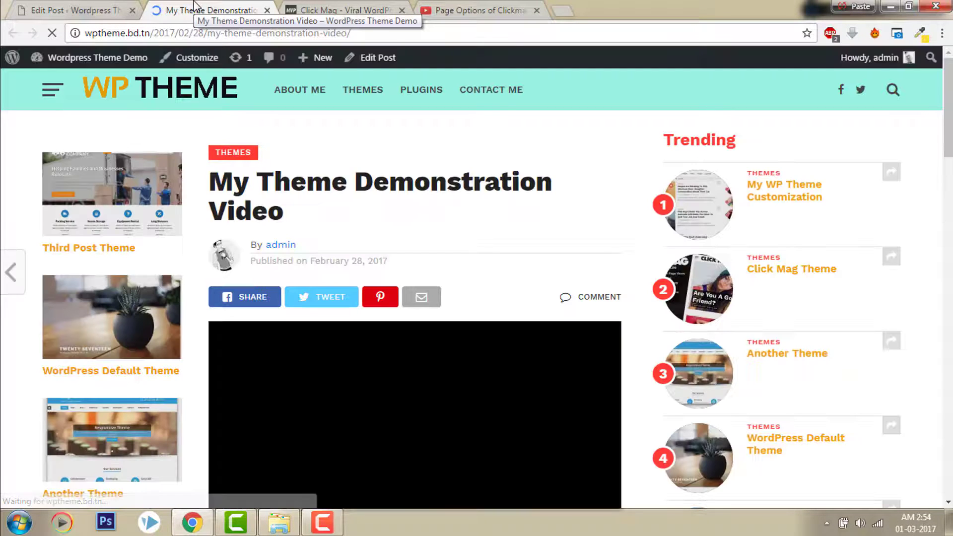
Step: Examine the embedded video and layout on the published post, then check the post listings on the site's home page
left_click_drag(951, 119, 950, 143)
scroll(469, 384, "down", 4)
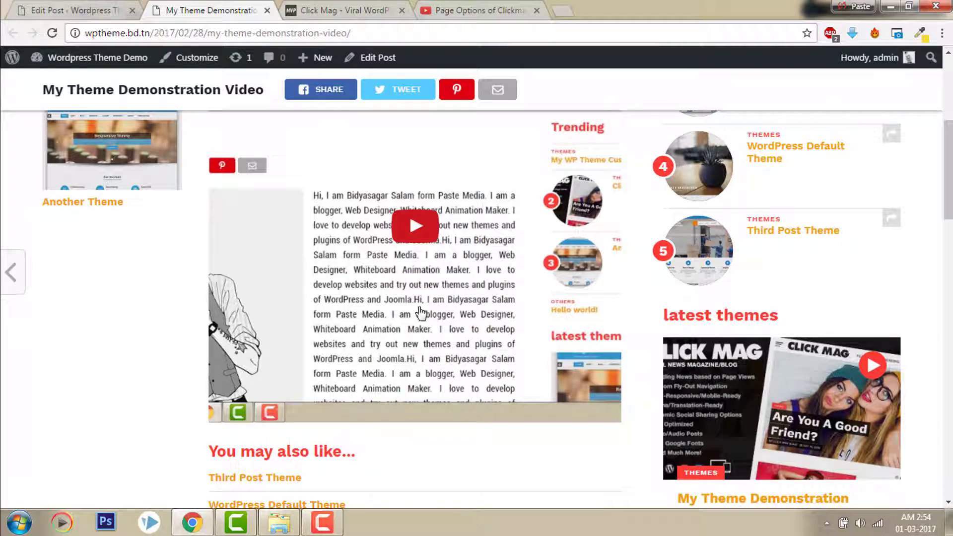
scroll(415, 298, "up", 3)
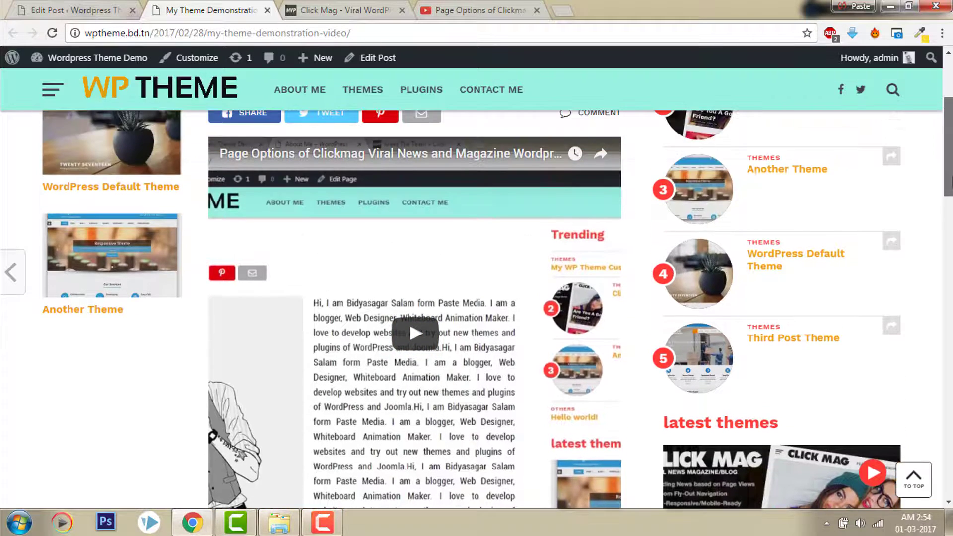
scroll(415, 298, "down", 2)
scroll(471, 288, "down", 2)
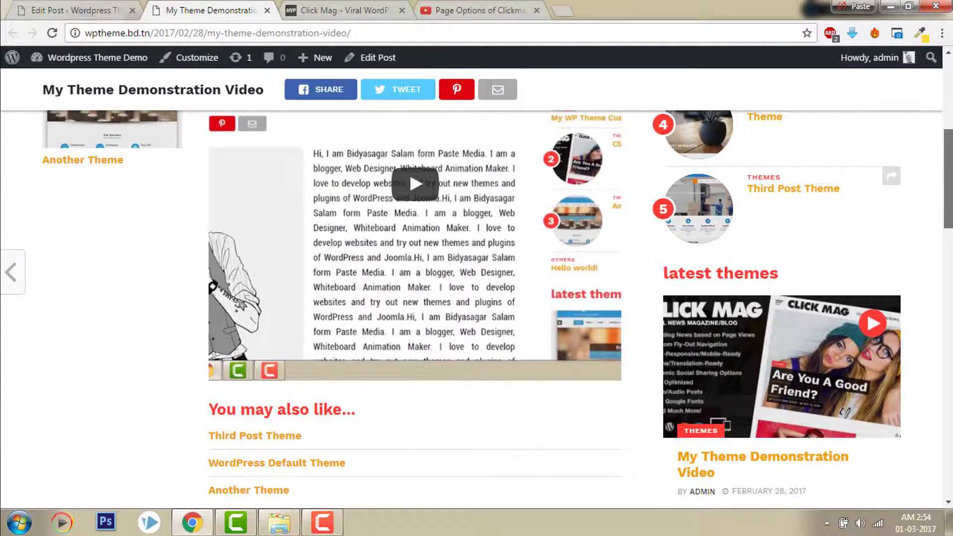
scroll(372, 154, "up", 6)
left_click(163, 103)
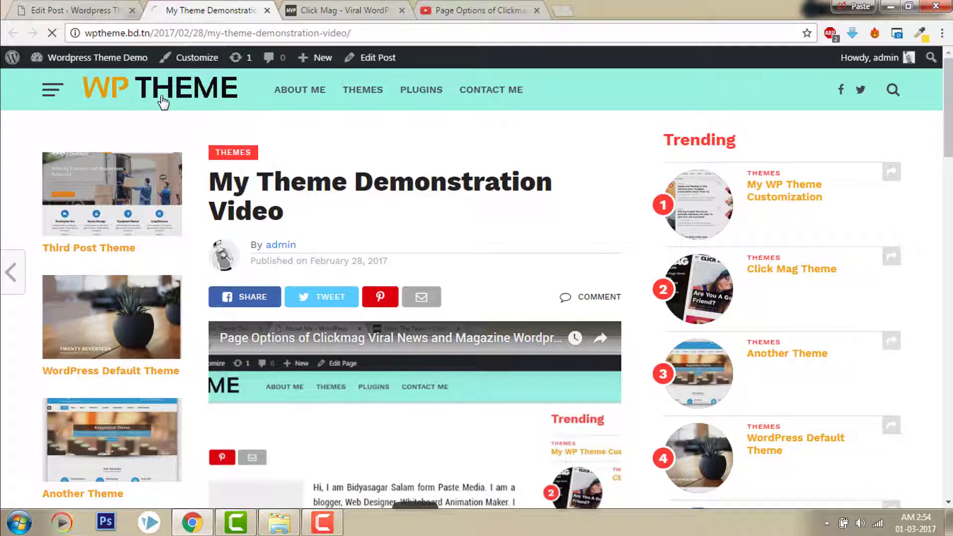
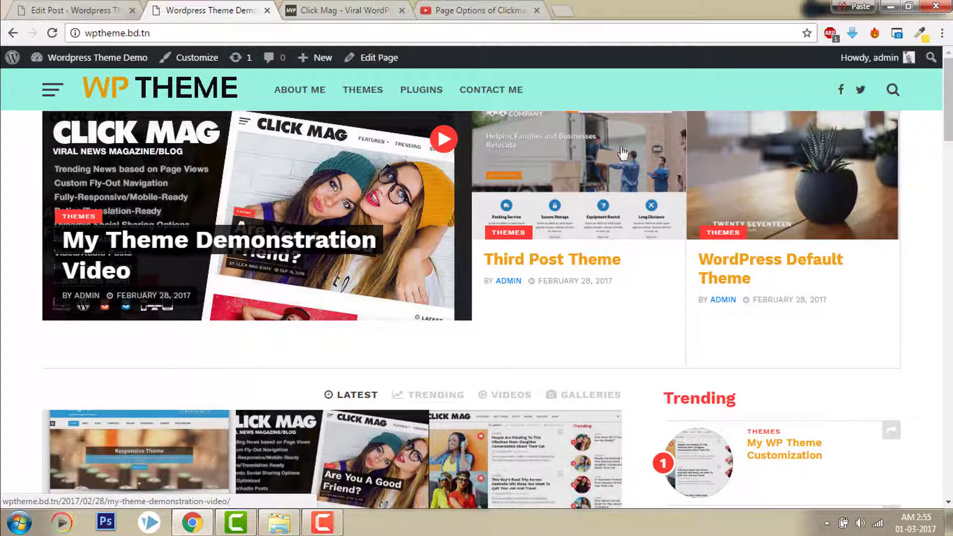
left_click_drag(948, 122, 948, 147)
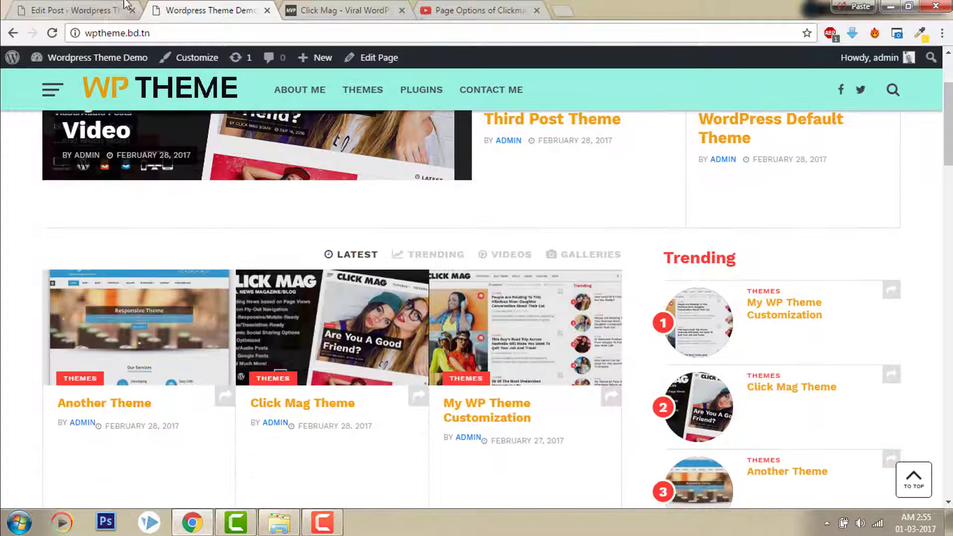
Step: Start another new post in the WordPress admin, title it "My Theme Photos" and set its format to Gallery
left_click(97, 9)
left_click(233, 99)
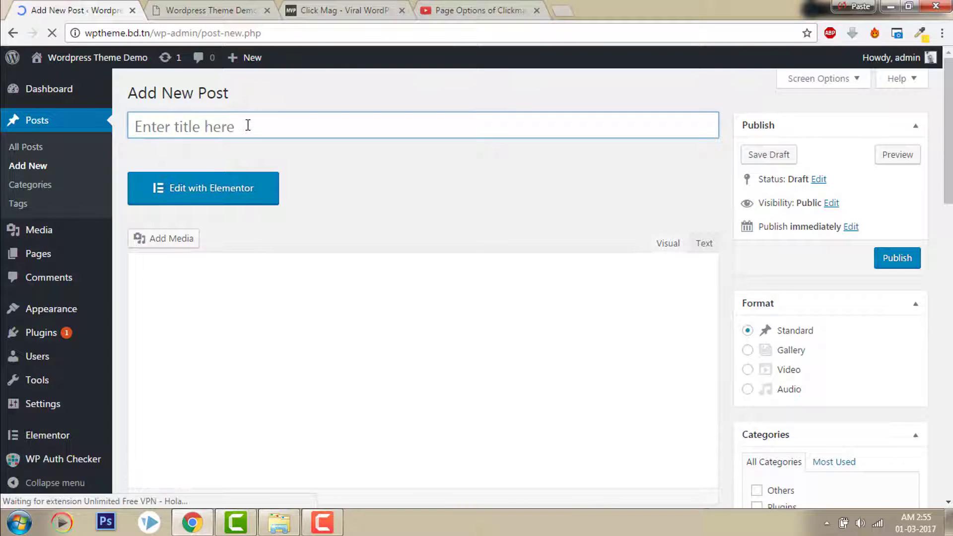
type("My")
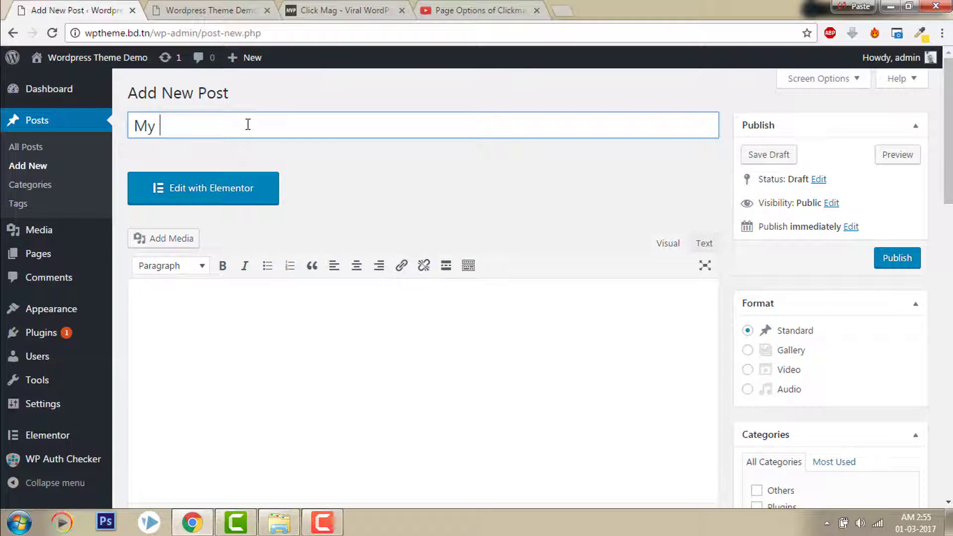
type(" Theme P")
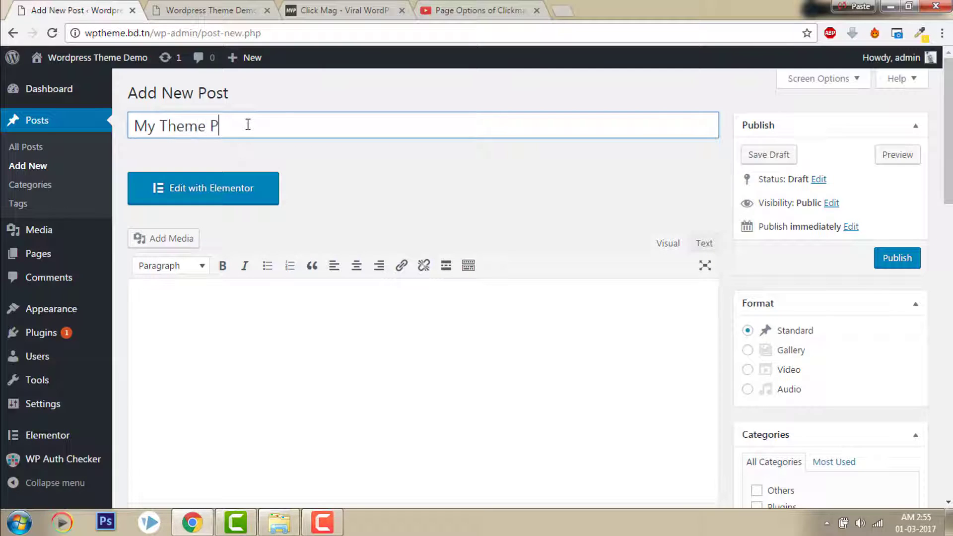
type("hotos")
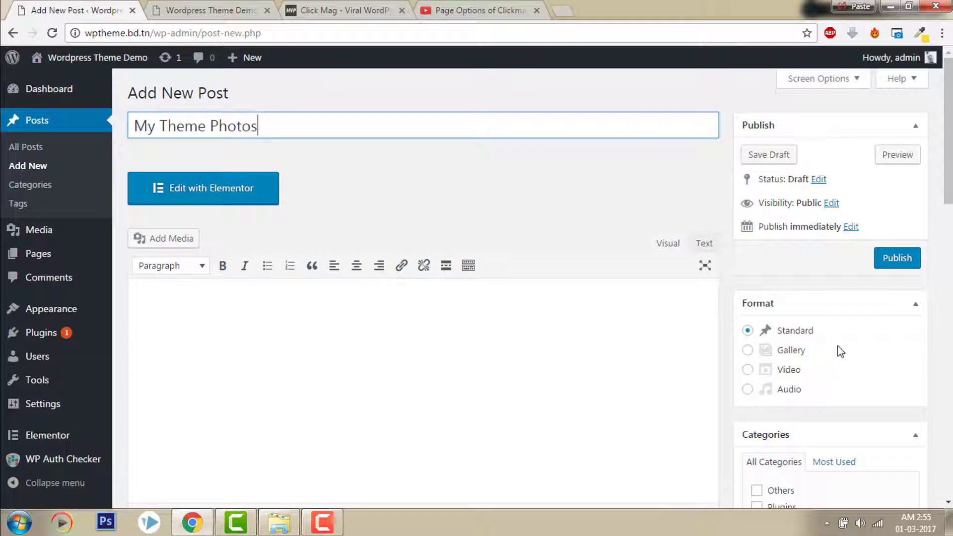
left_click(788, 357)
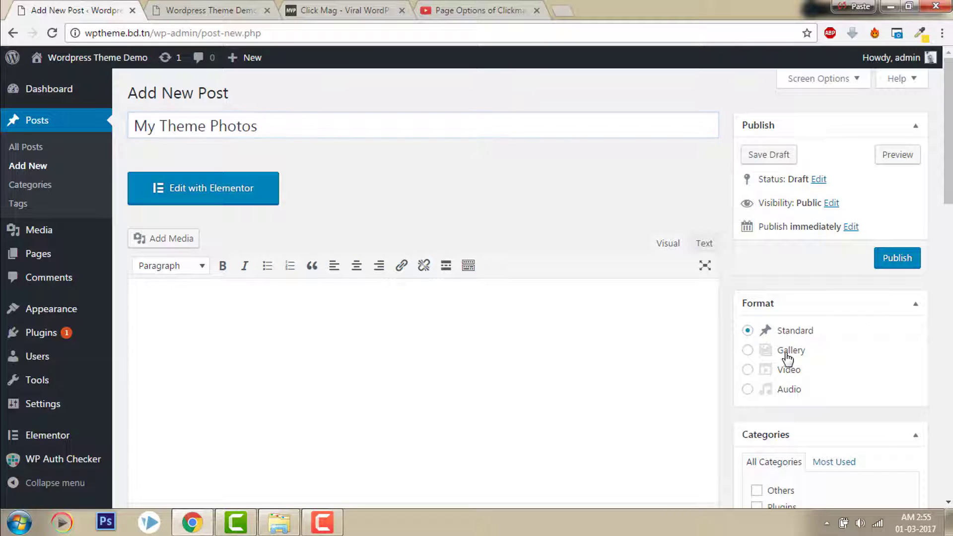
Step: Create a gallery from every media library image except the sketched man and insert it into the post content
scroll(298, 224, "down", 2)
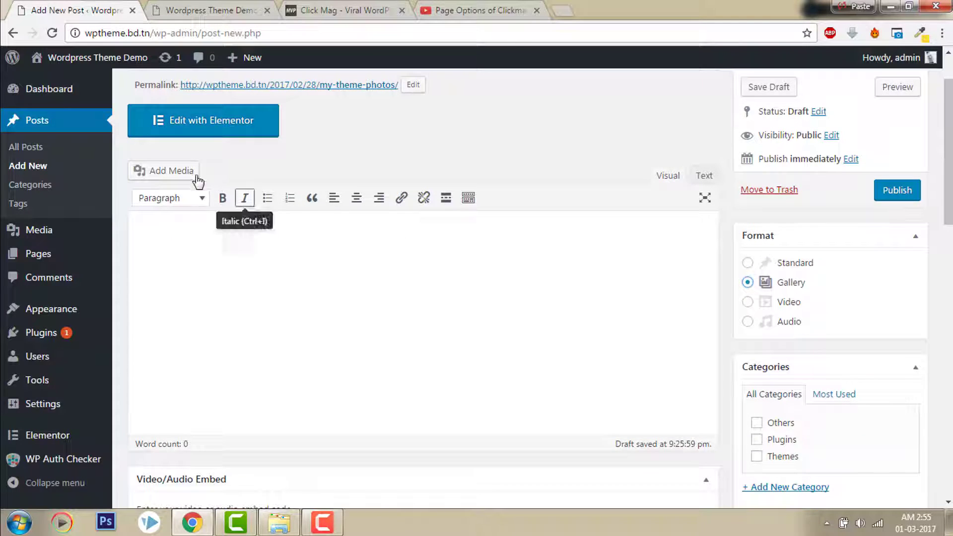
left_click(181, 177)
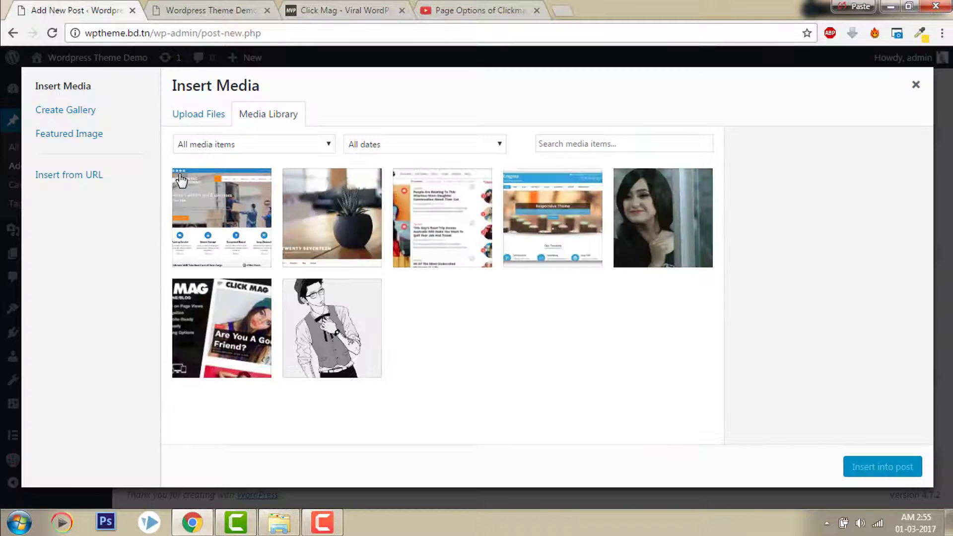
left_click(246, 223)
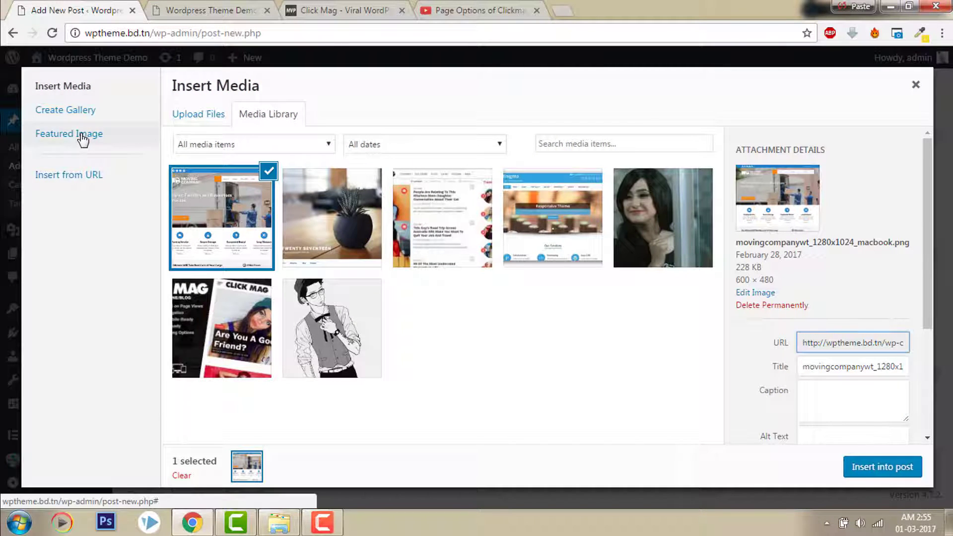
left_click(84, 118)
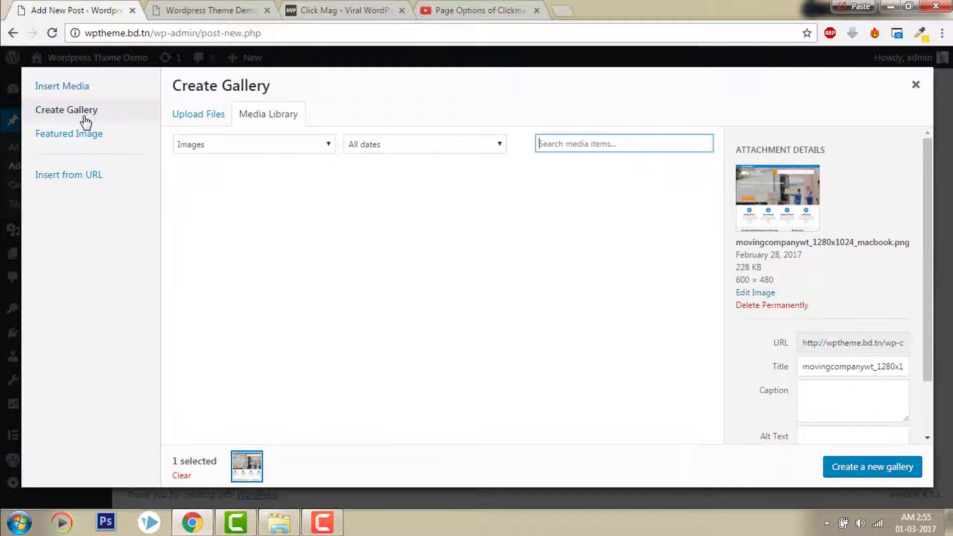
left_click(320, 215)
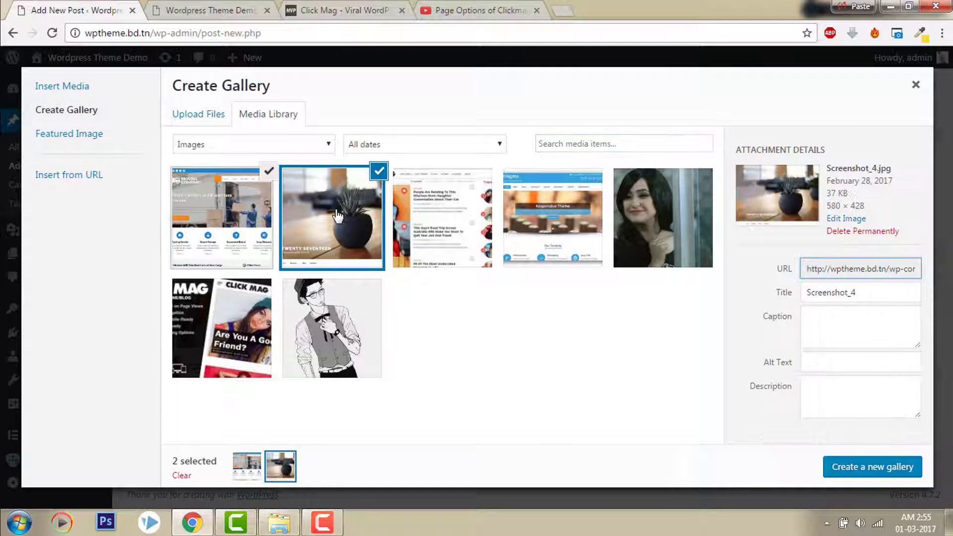
left_click(480, 226)
left_click(702, 236)
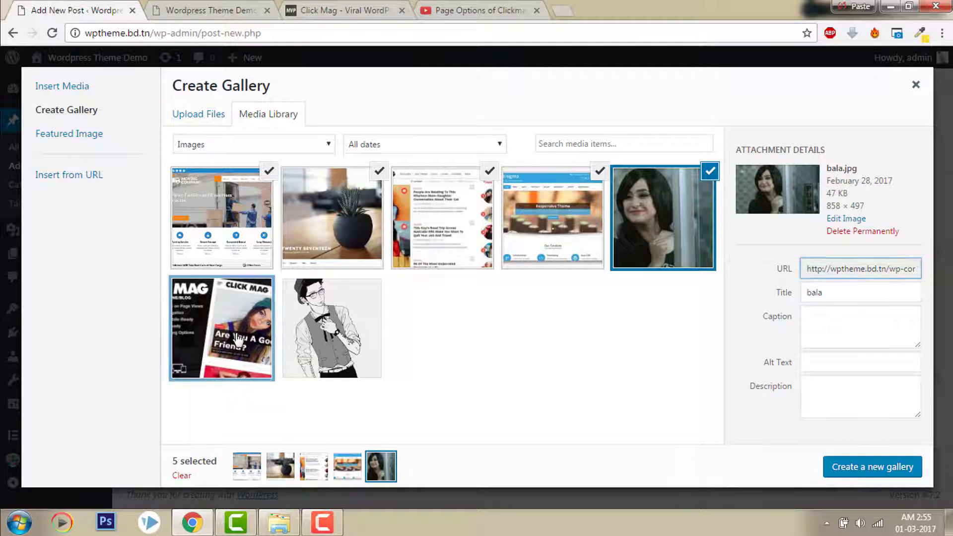
left_click(222, 327)
left_click(858, 471)
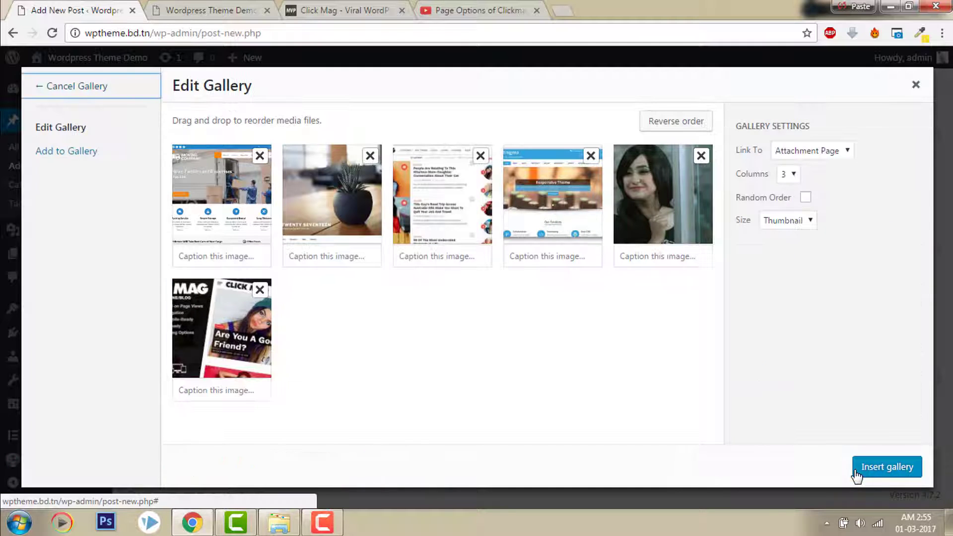
left_click(876, 468)
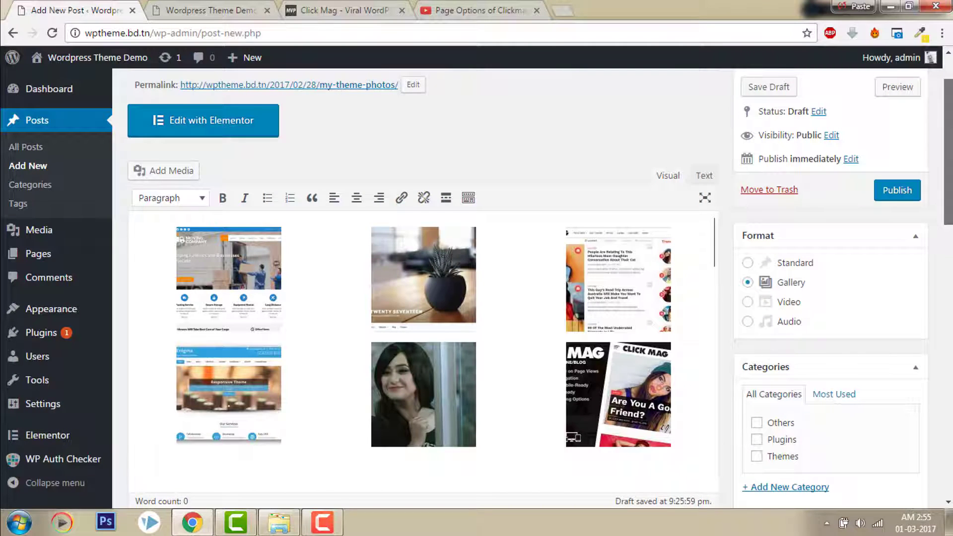
Step: Assign the gallery post to the Themes category
scroll(765, 412, "down", 2)
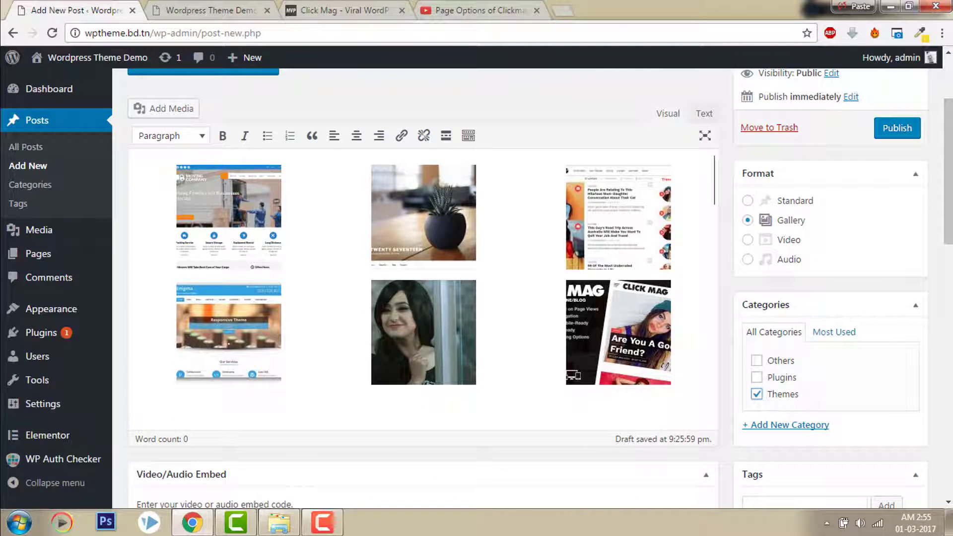
scroll(717, 339, "down", 4)
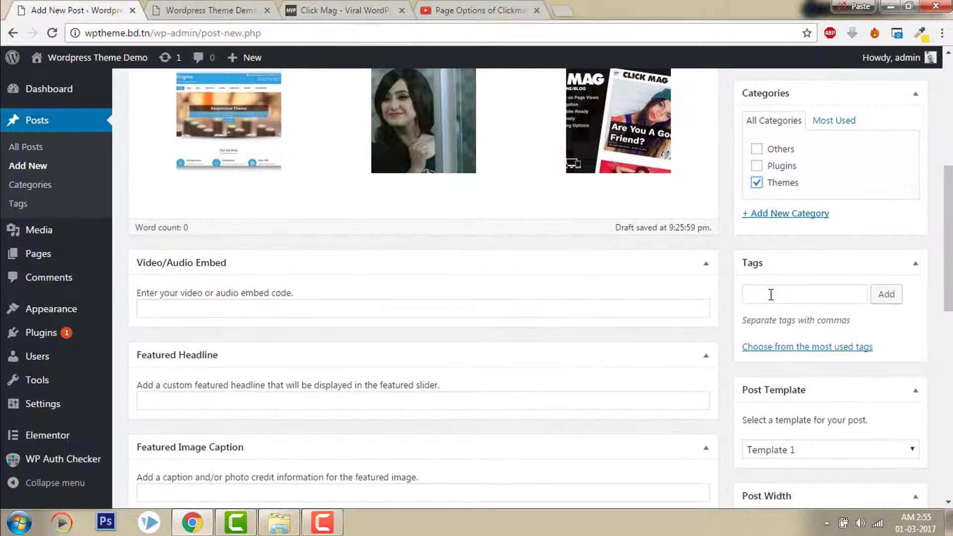
Step: Add the tags "magazine themes", "featured" and "nice themes" to the gallery post
left_click(771, 295)
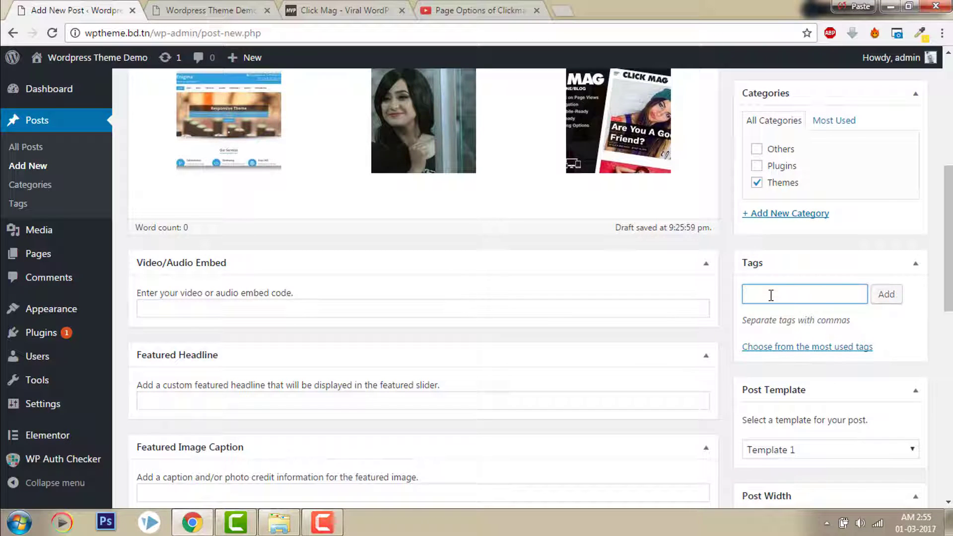
type("magazine themes")
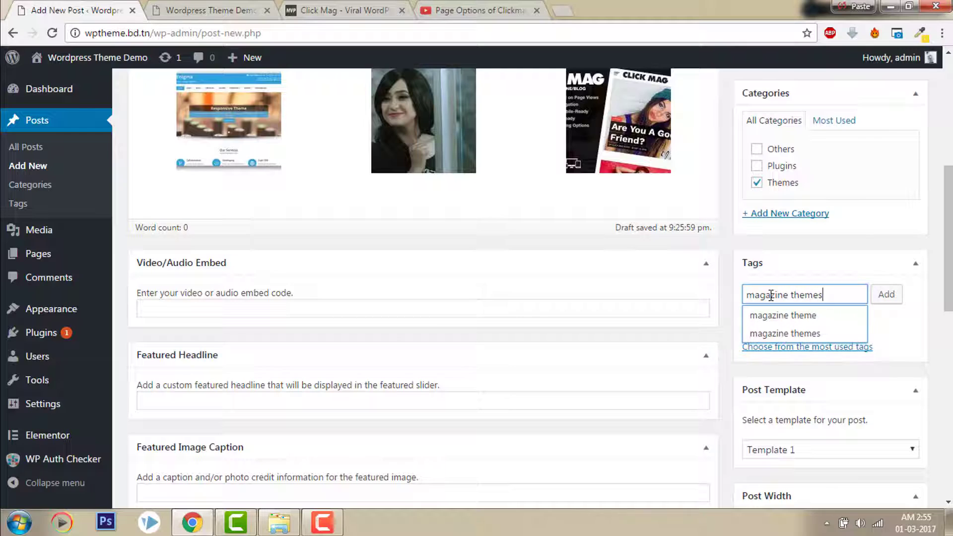
type(", ")
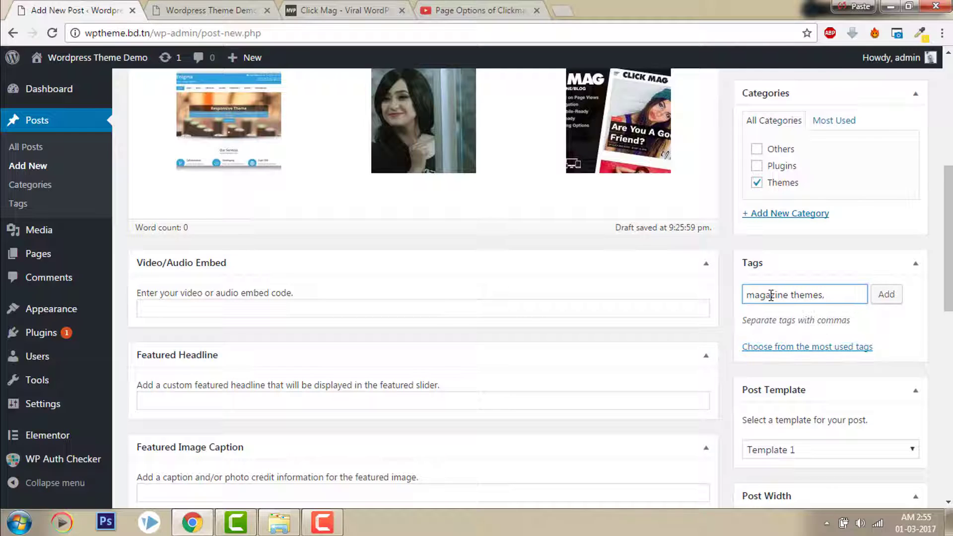
type("featured, nice themes")
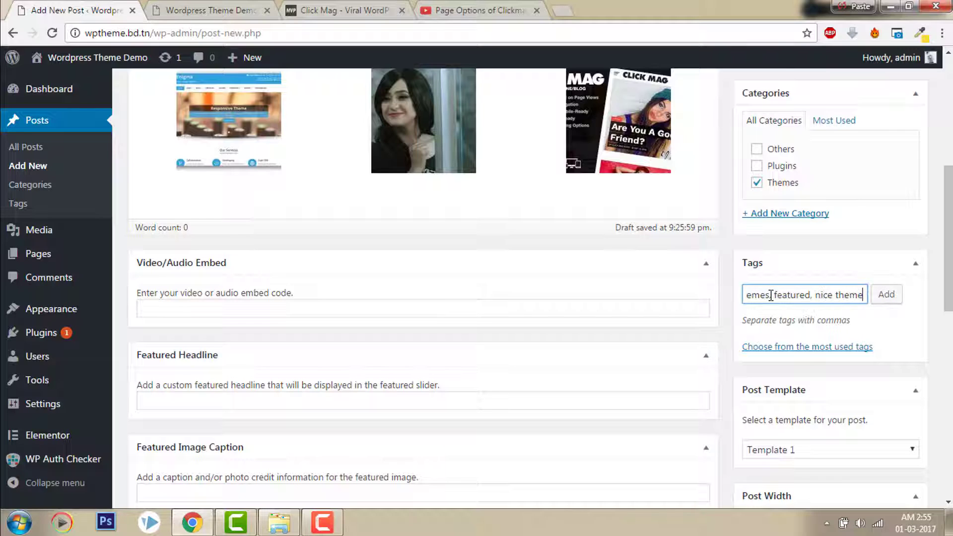
key("Return")
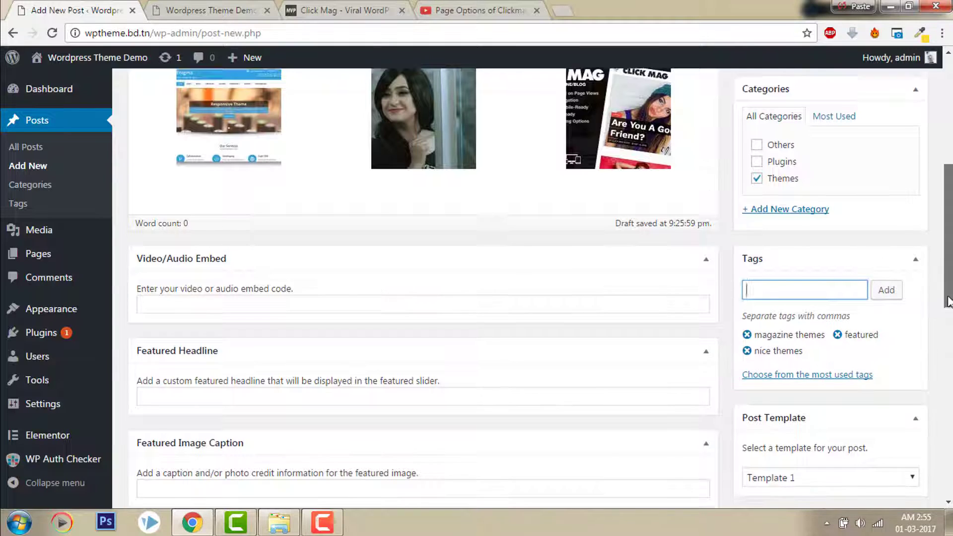
Step: Upload i-transform-magazine-layout.jpg from the Downloads folder and set it as the post's featured image
scroll(789, 293, "down", 6)
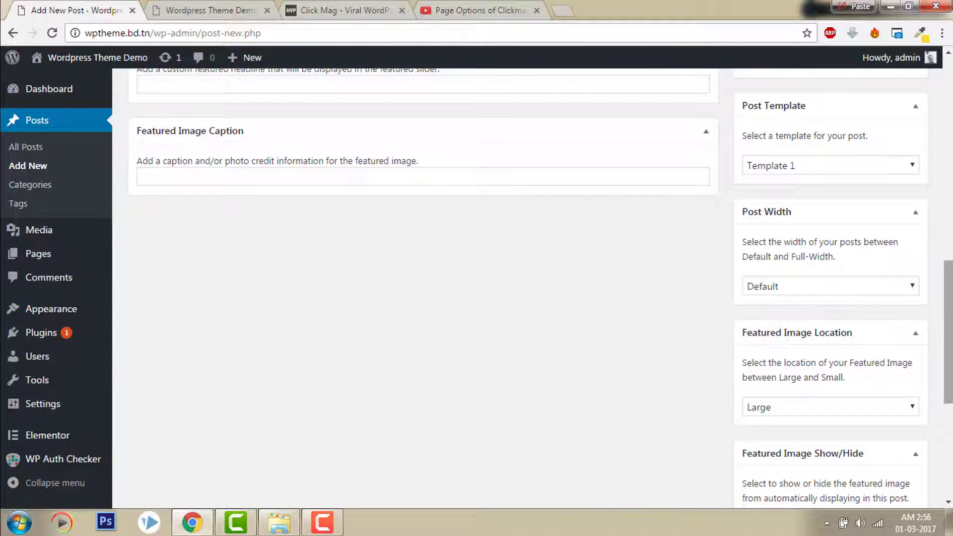
left_click_drag(948, 310, 948, 403)
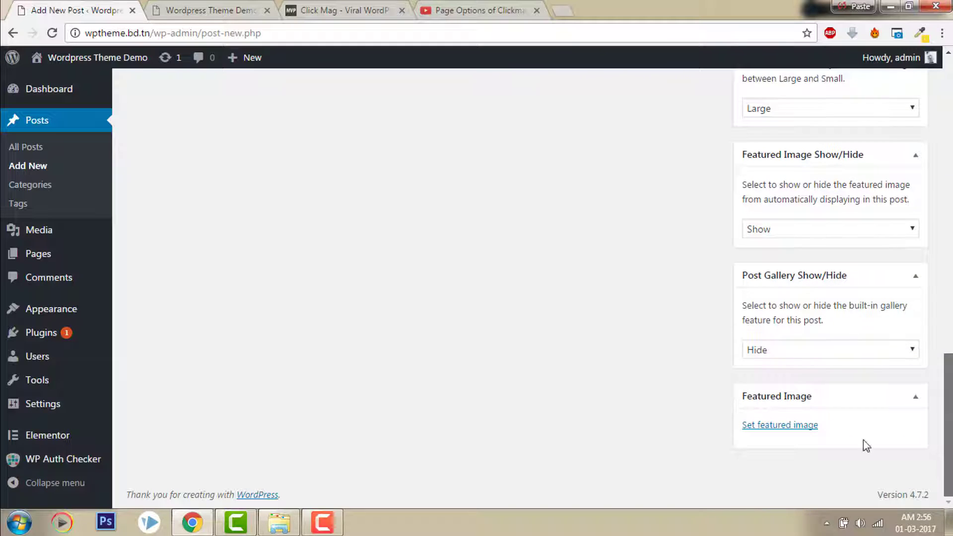
left_click(779, 427)
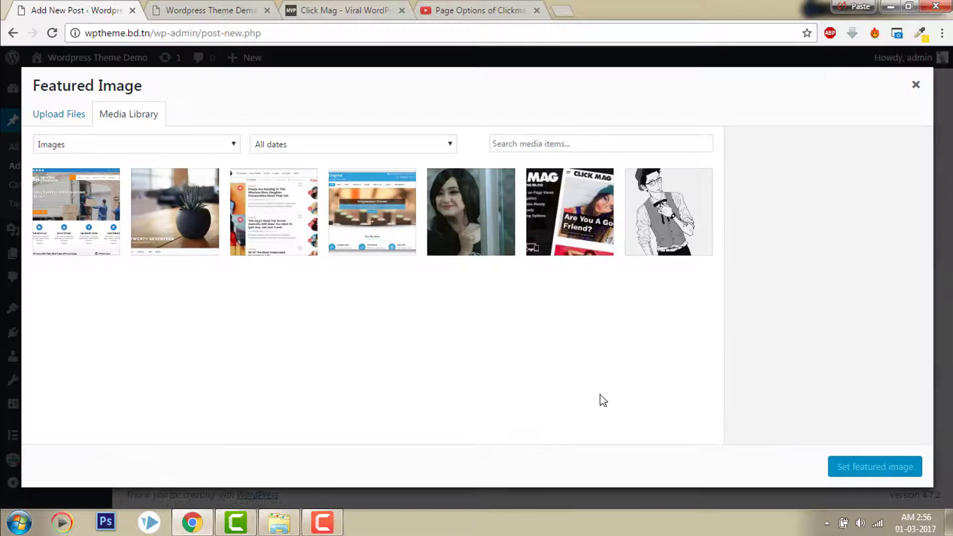
left_click(285, 519)
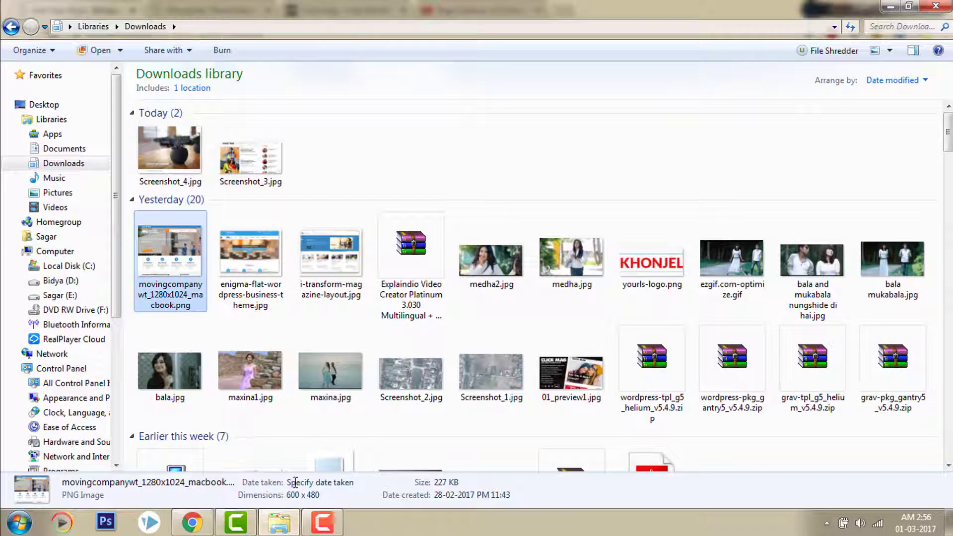
left_click_drag(354, 267, 255, 425)
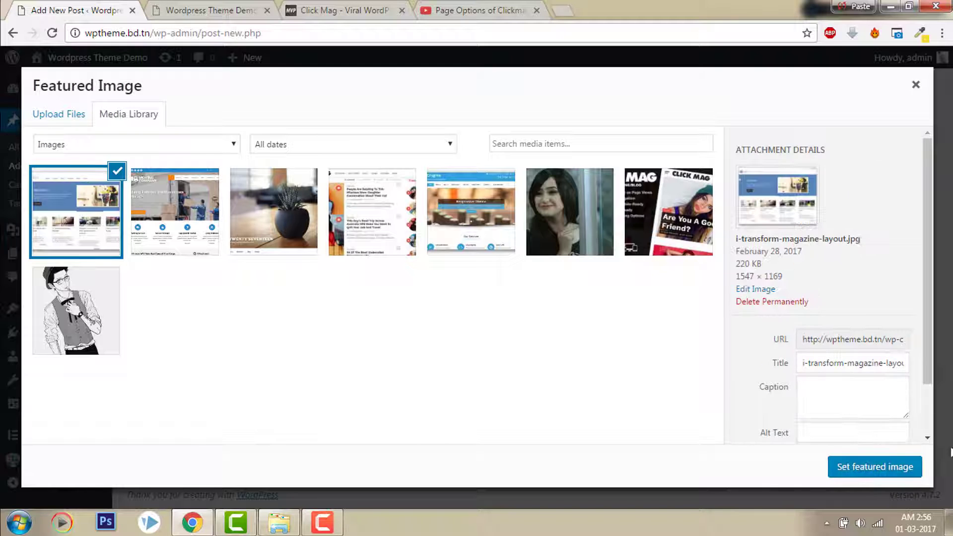
left_click(875, 467)
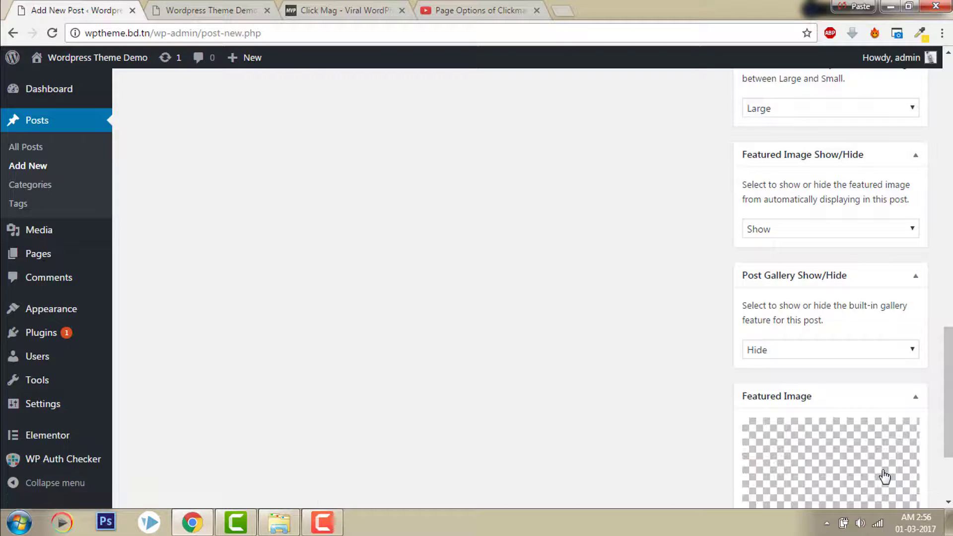
Step: Set Featured Image Show/Hide to Hide for the gallery post and publish it
scroll(872, 362, "up", 3)
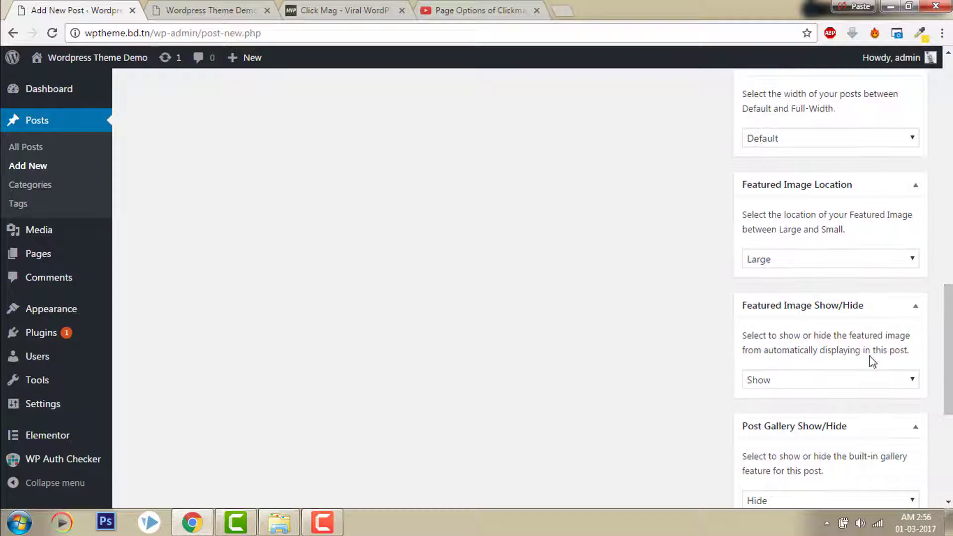
left_click(842, 381)
left_click(826, 412)
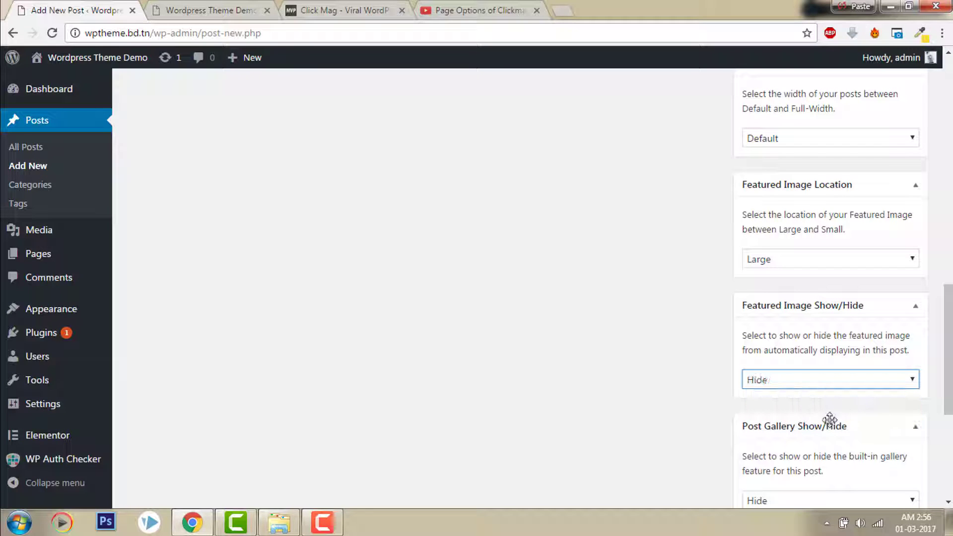
left_click_drag(948, 397, 951, 184)
left_click(904, 258)
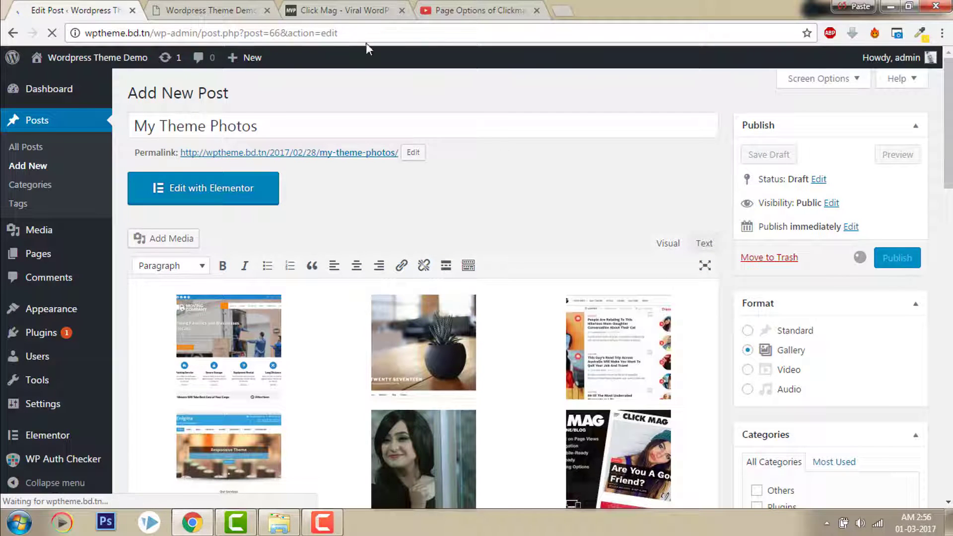
Step: Check how the gallery post is featured on the site's home page and compare it with the Click Mag demo site
left_click(214, 6)
left_click(60, 35)
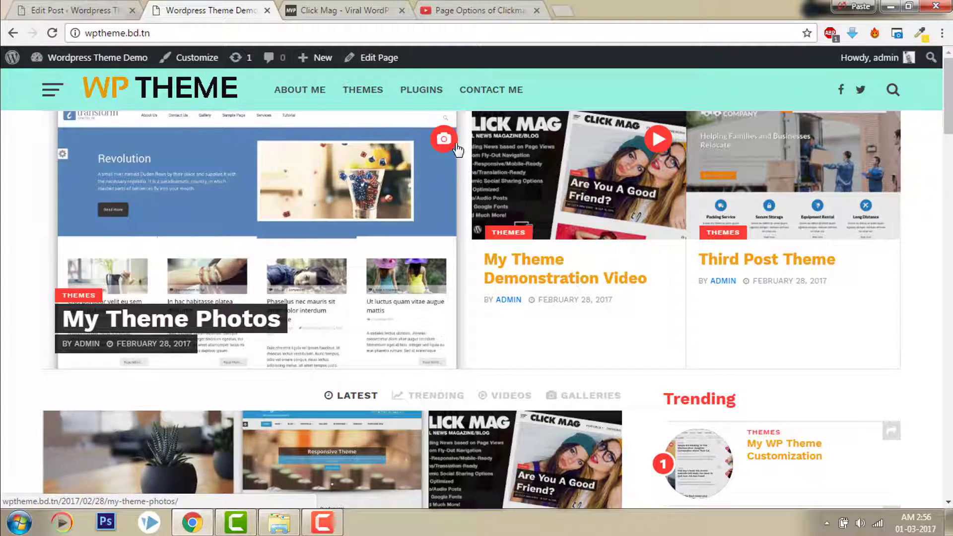
left_click(495, 7)
left_click(352, 8)
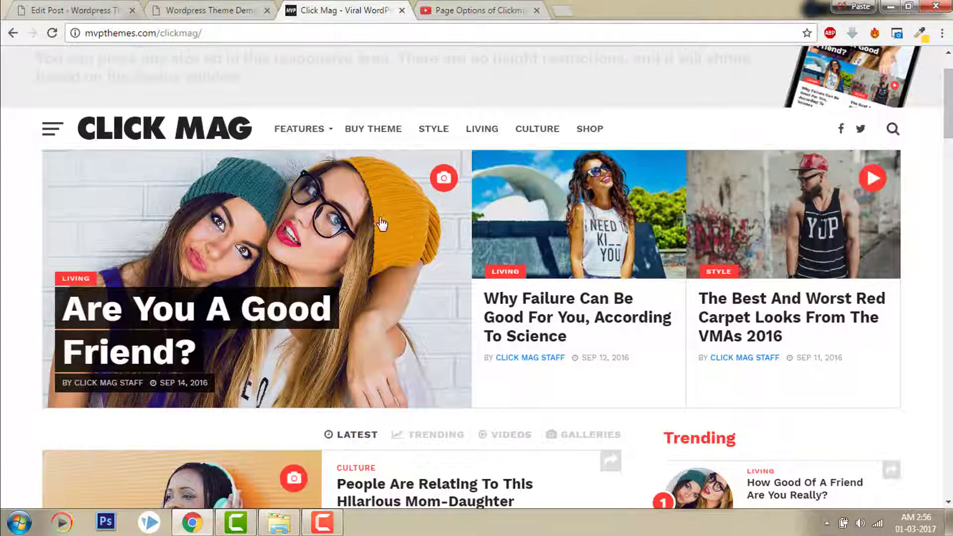
key("ctrl+shift+Tab")
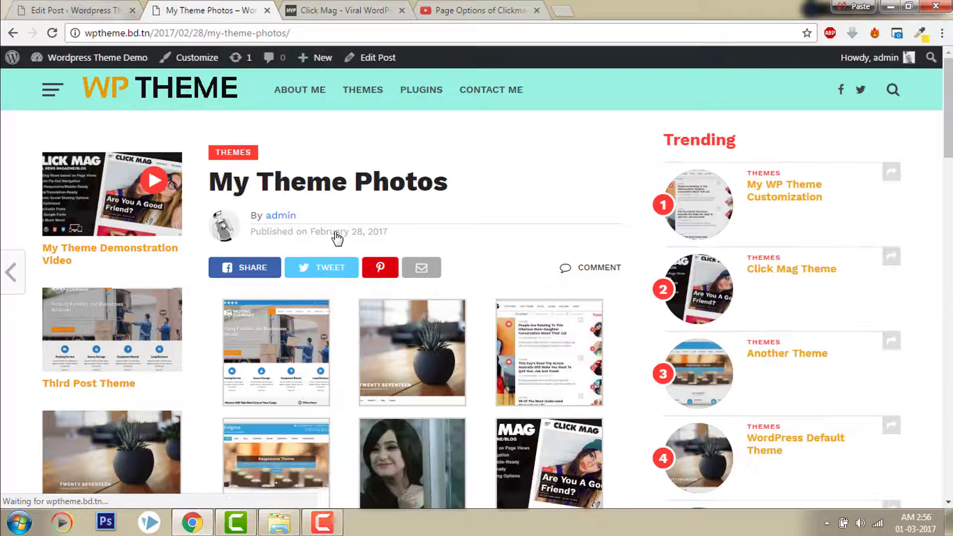
Step: Examine the gallery on the published My Theme Photos post and how its moving company image opens, returning to the post
scroll(829, 183, "down", 2)
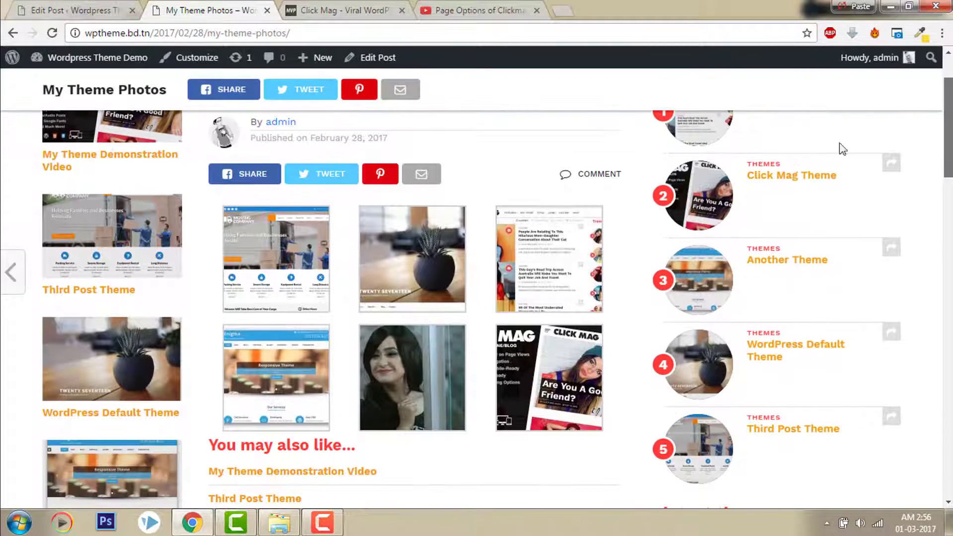
left_click(271, 259)
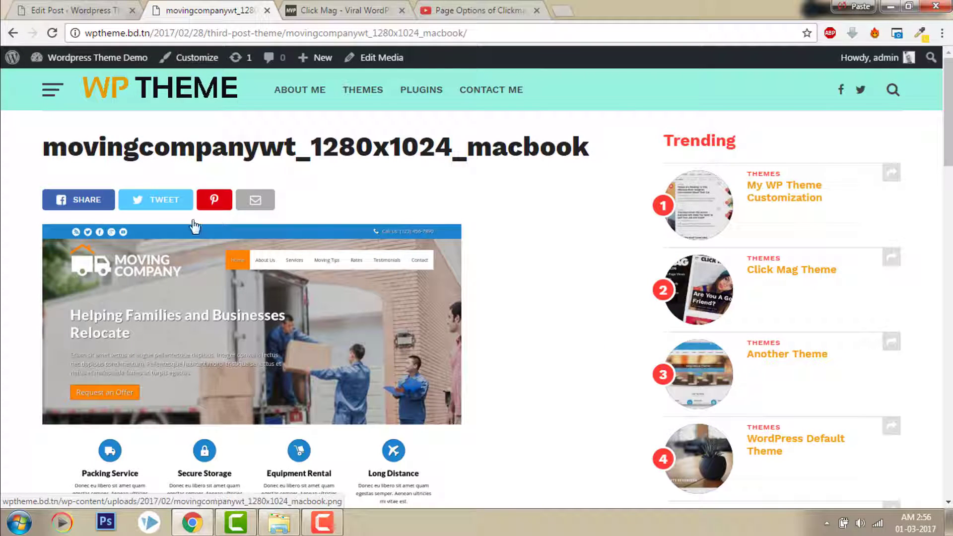
left_click(10, 35)
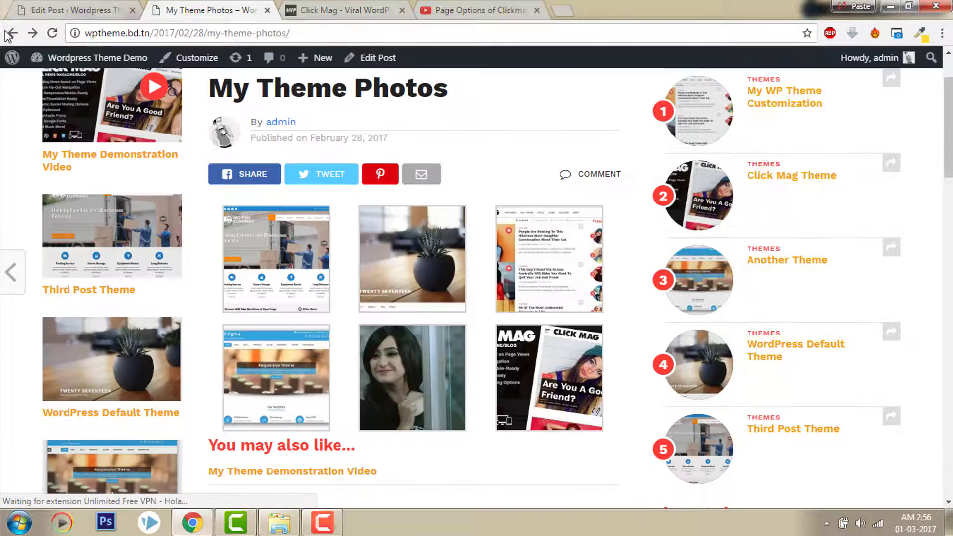
left_click(295, 250)
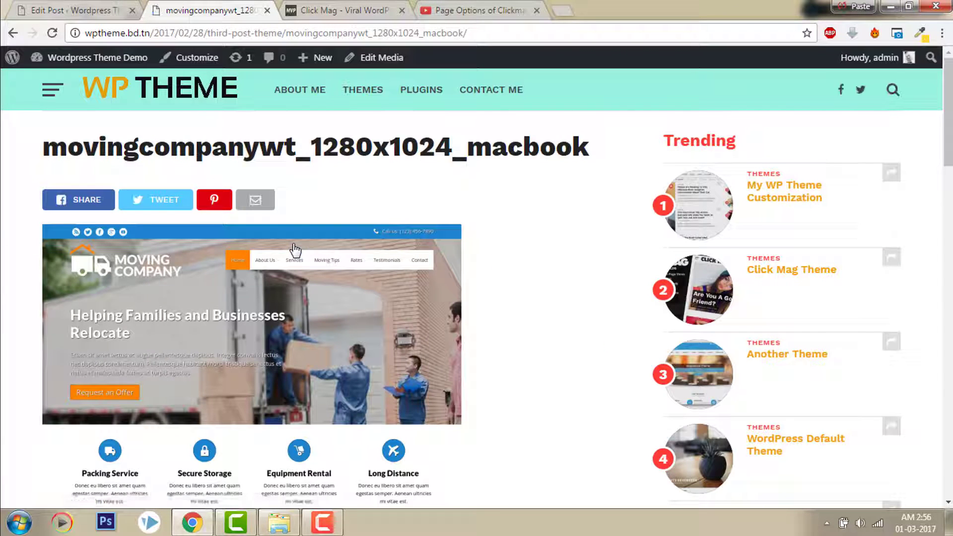
left_click_drag(949, 166, 950, 197)
scroll(949, 197, "down", 3)
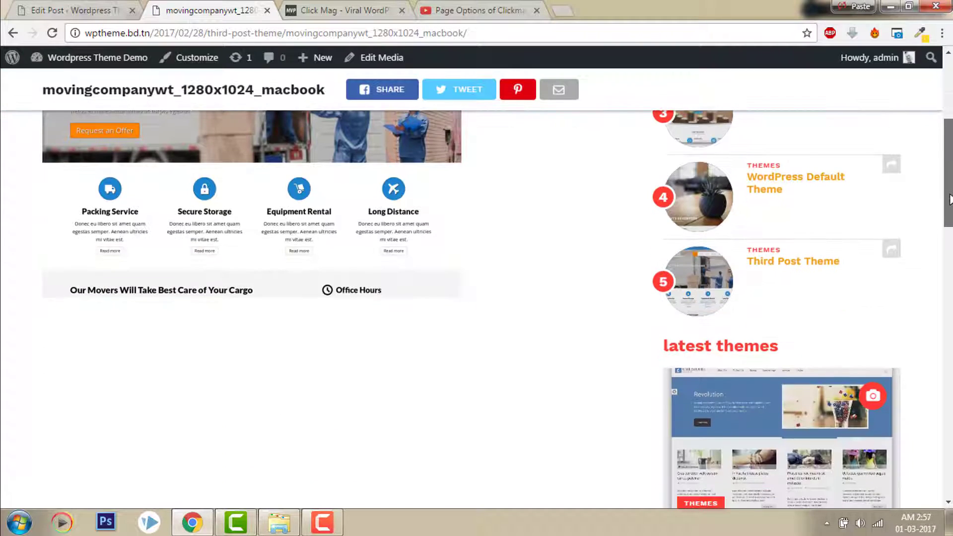
scroll(949, 199, "up", 6)
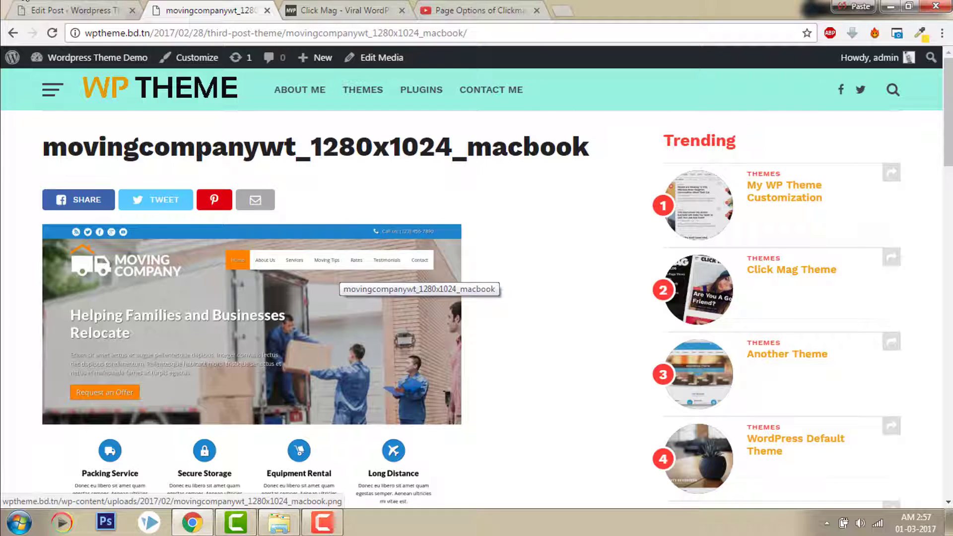
left_click(11, 34)
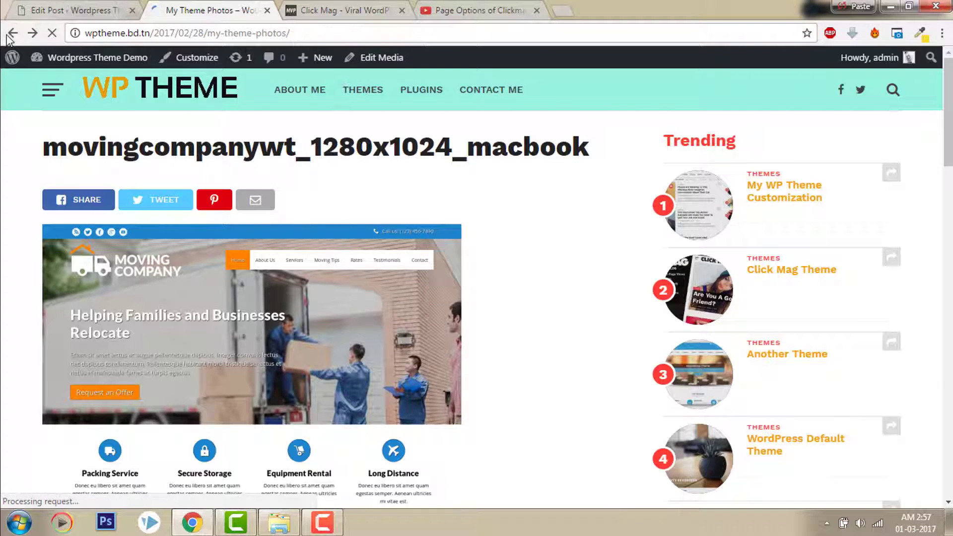
scroll(949, 116, "up", 2)
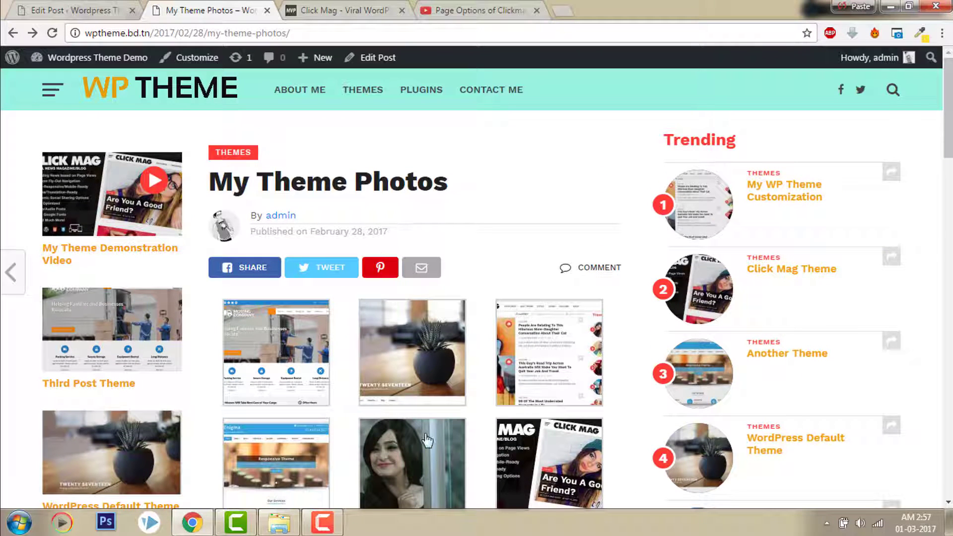
Step: Search the WordPress plugin directory for "responsive lightbox", and install and activate Responsive Lightbox by dFactory
left_click(77, 6)
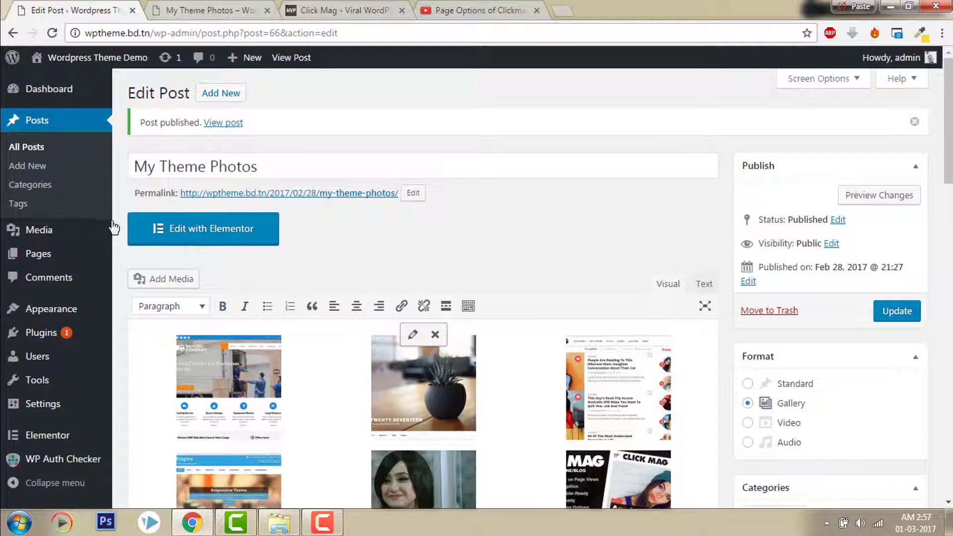
mouse_move(52, 337)
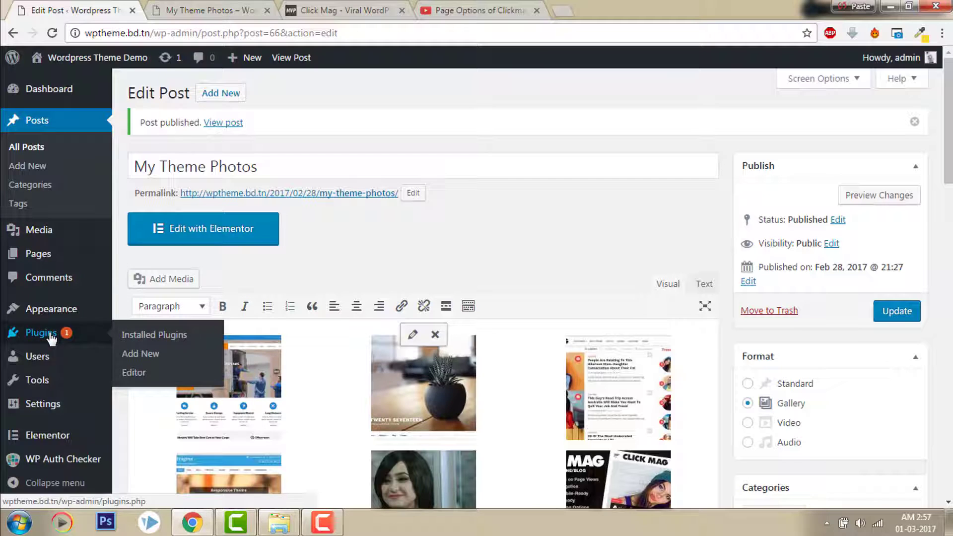
left_click(147, 356)
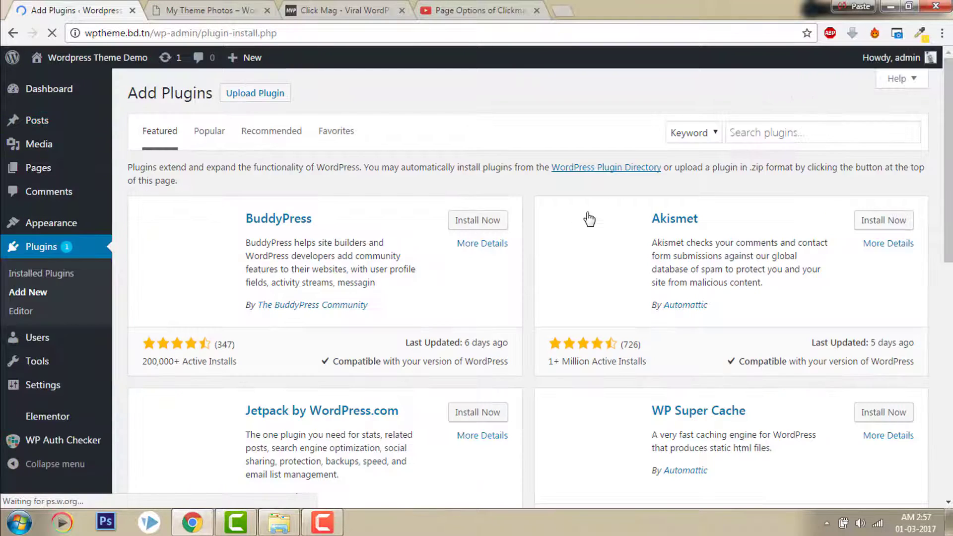
left_click(772, 132)
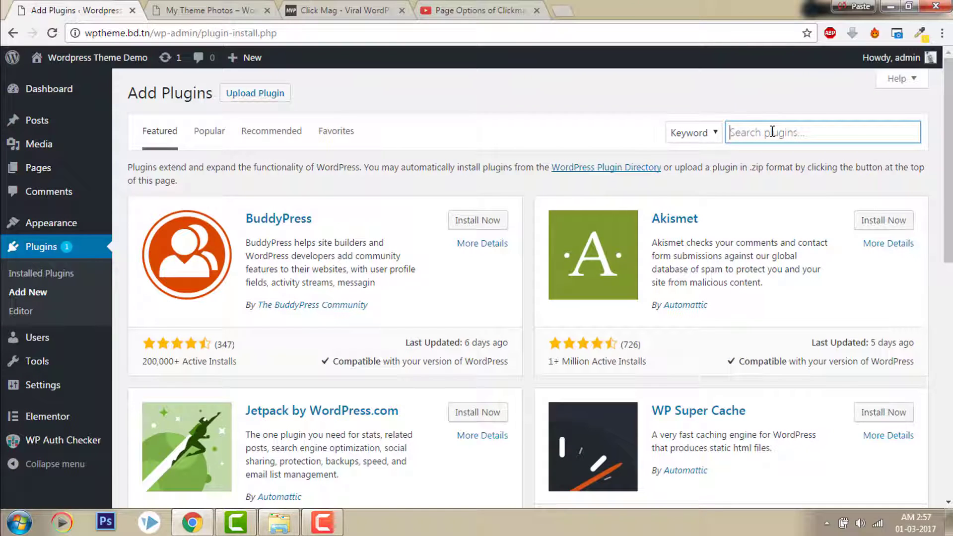
type("responsive lightbox")
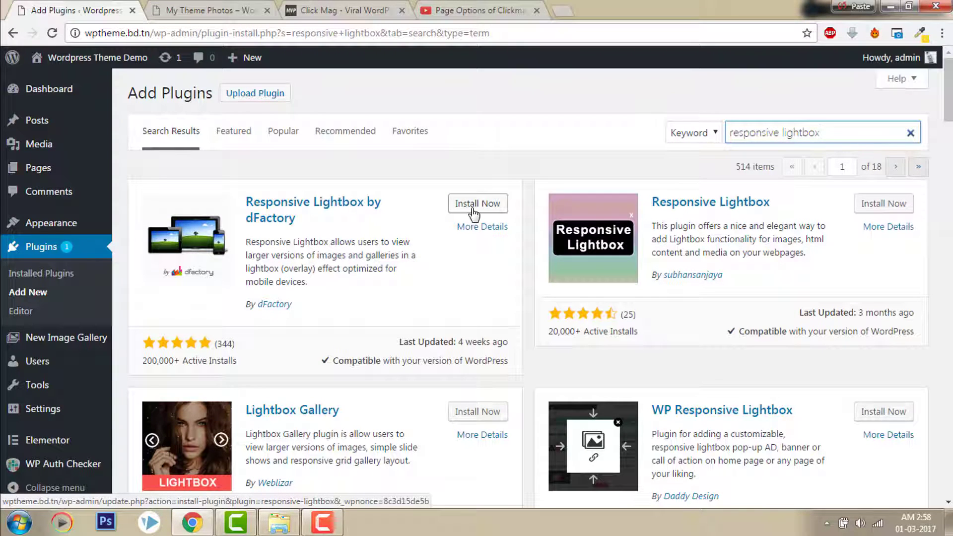
left_click(473, 210)
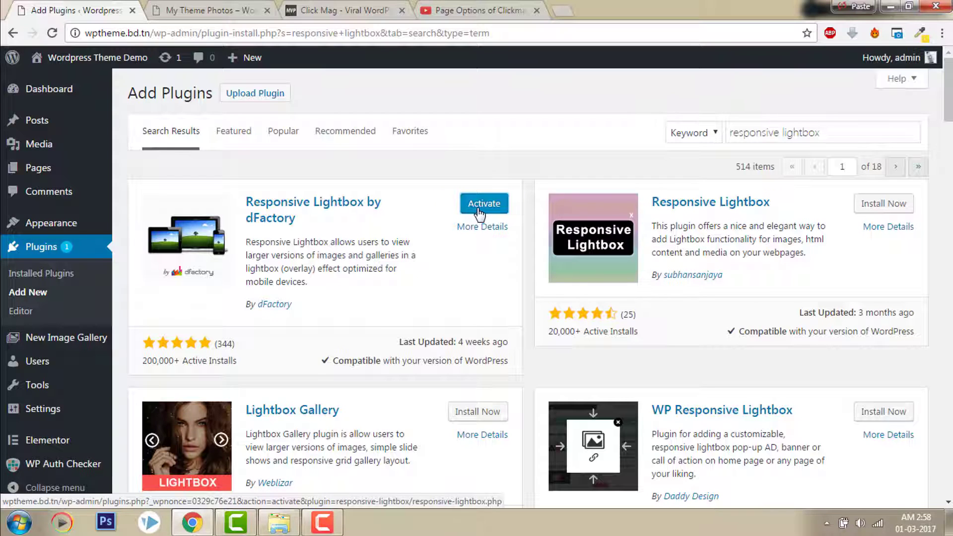
left_click(479, 209)
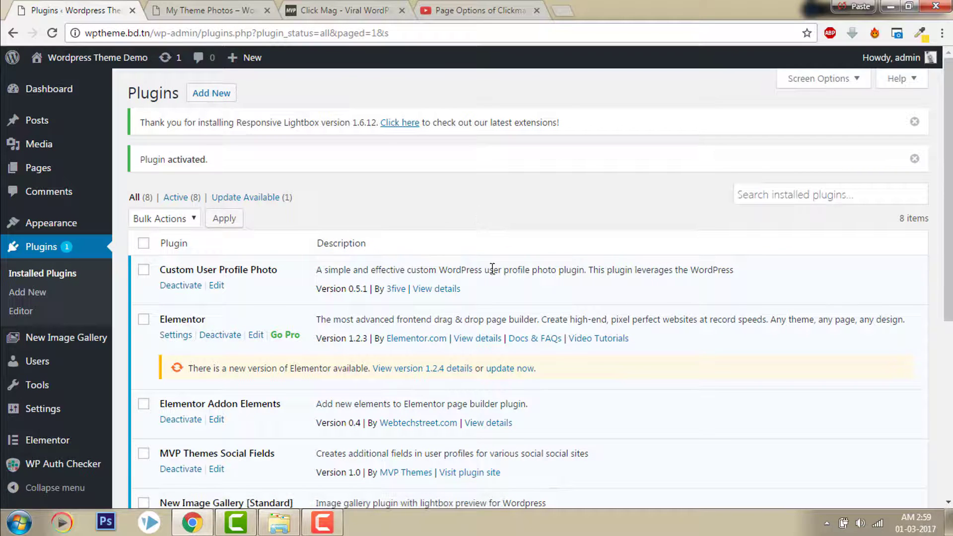
Step: Reload the My Theme Photos post and open the third gallery image to test the lightbox
left_click(237, 6)
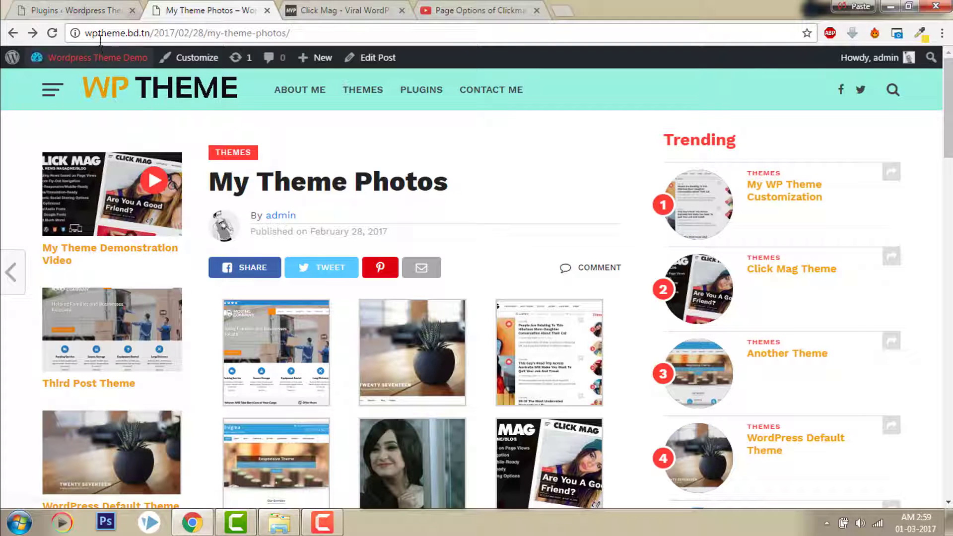
left_click(51, 33)
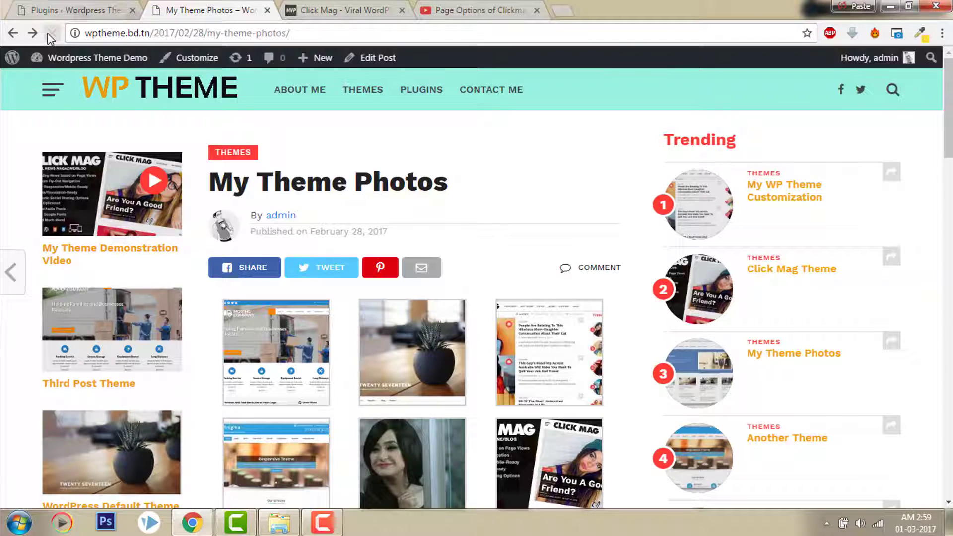
left_click(553, 370)
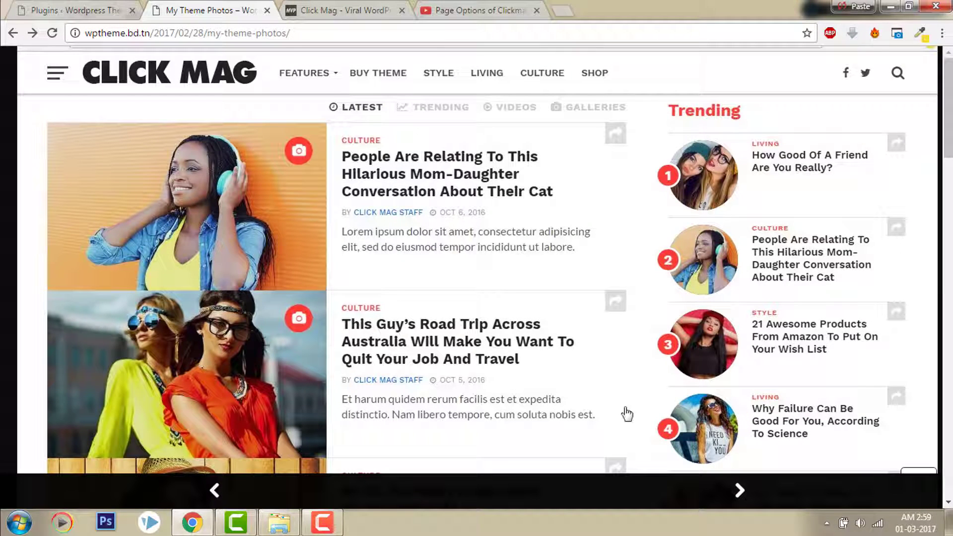
Step: Browse through the following gallery images in the lightbox of the My Theme Photos post and close it
left_click(740, 491)
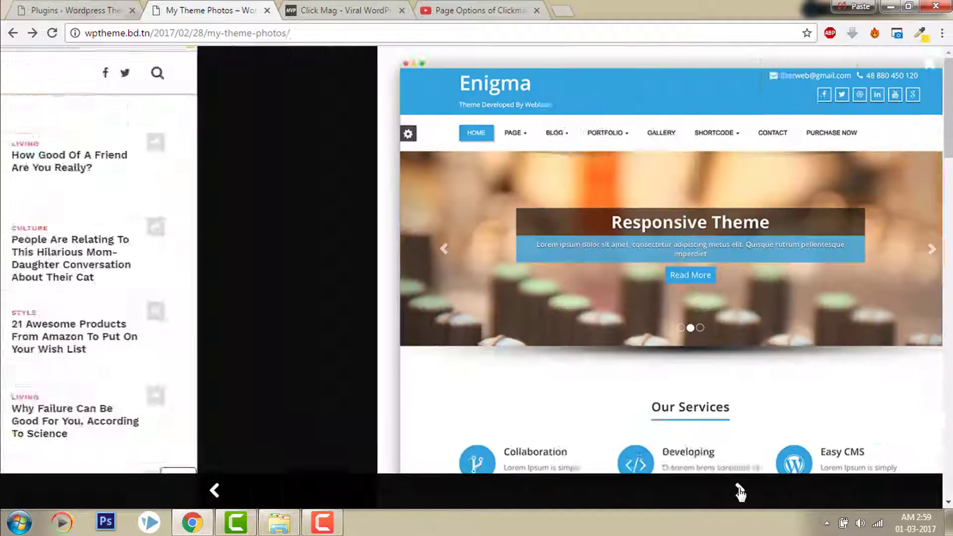
left_click(739, 492)
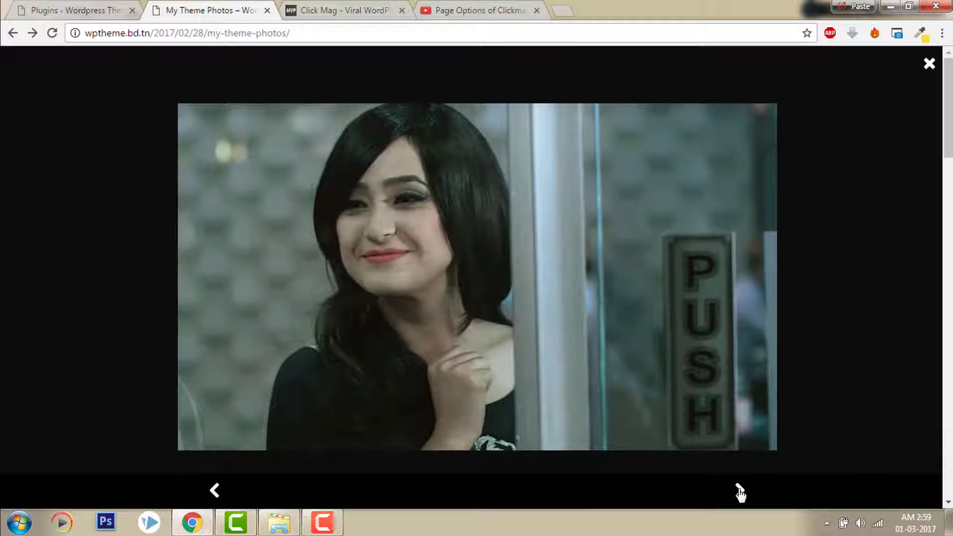
left_click(739, 491)
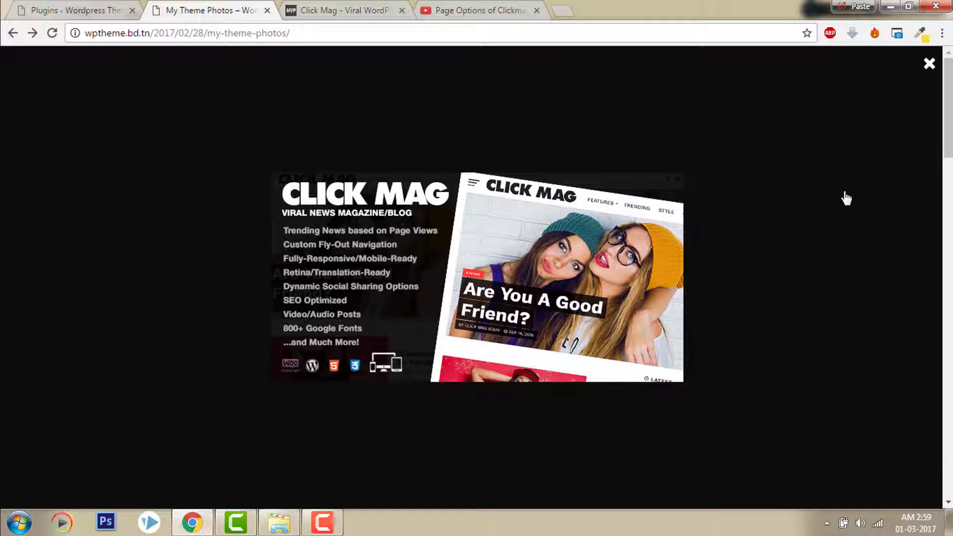
left_click(928, 64)
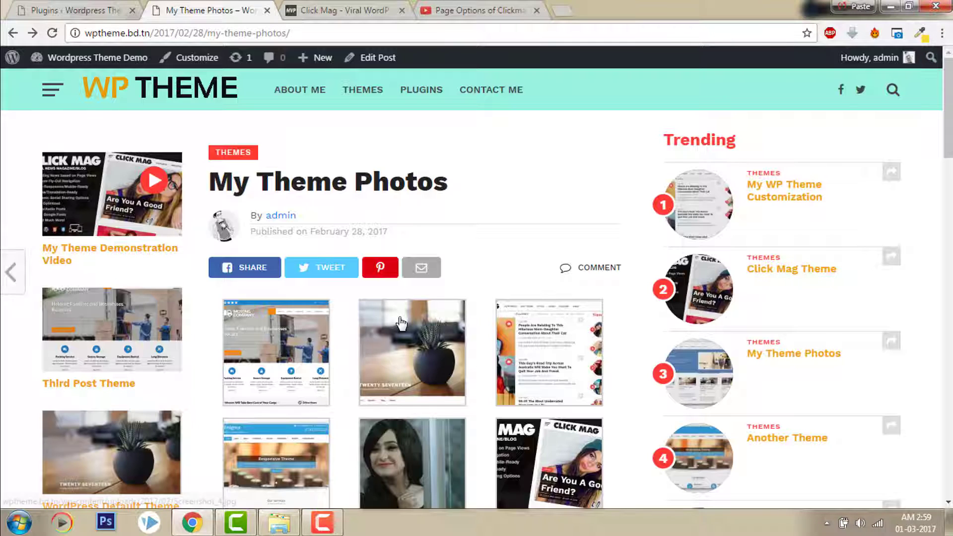
Step: Check the site's home page, viewing its Trending, Videos and Galleries post lists and the widgets in the sidebar
left_click(133, 87)
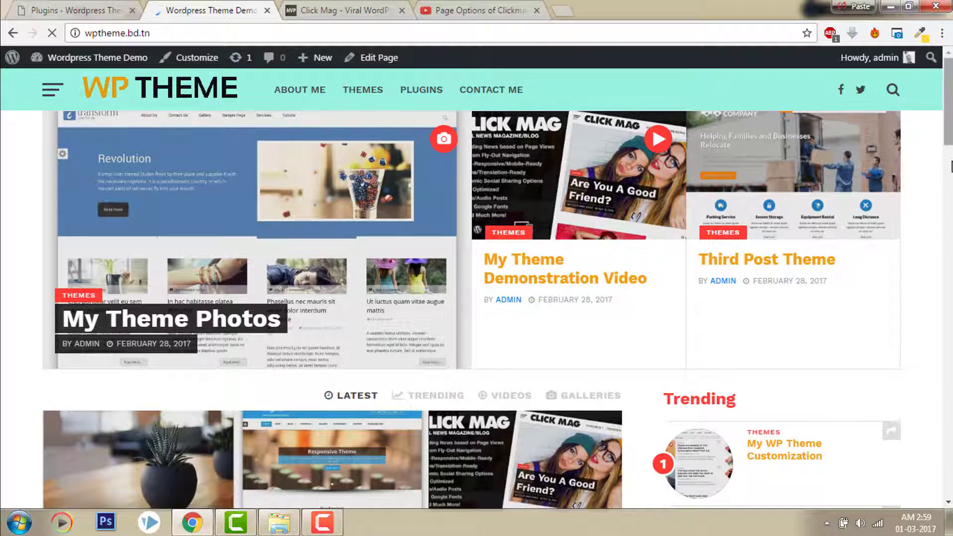
scroll(889, 159, "down", 10)
scroll(781, 162, "up", 10)
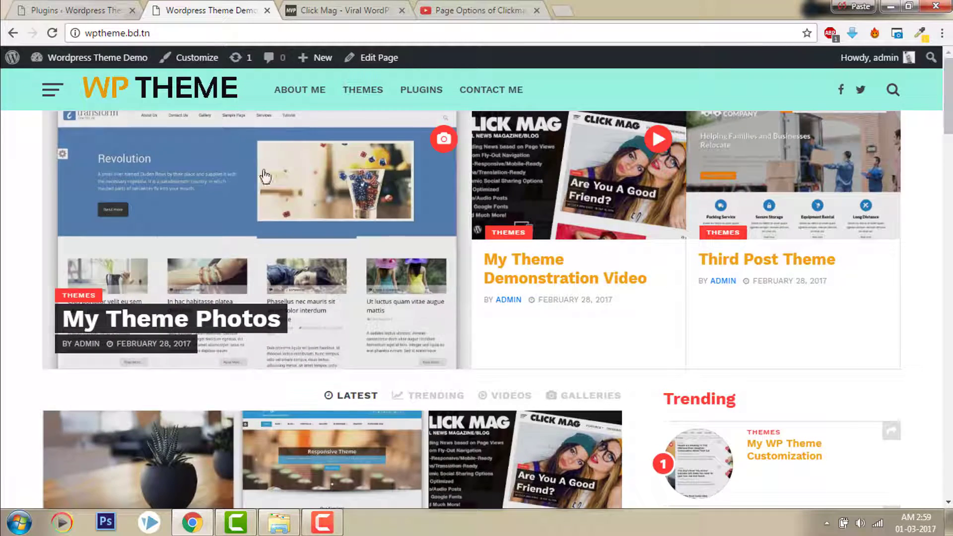
scroll(616, 402, "down", 5)
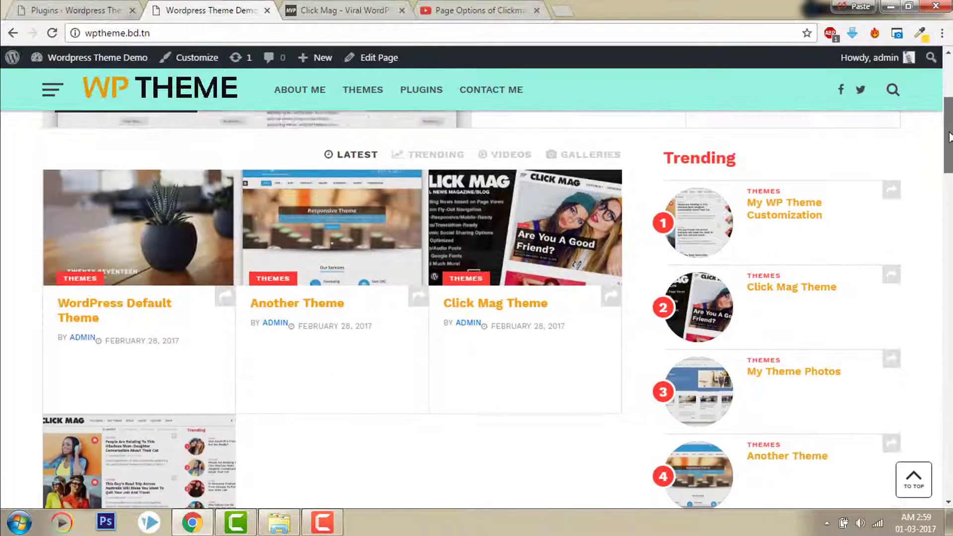
scroll(616, 402, "up", 2)
left_click(431, 235)
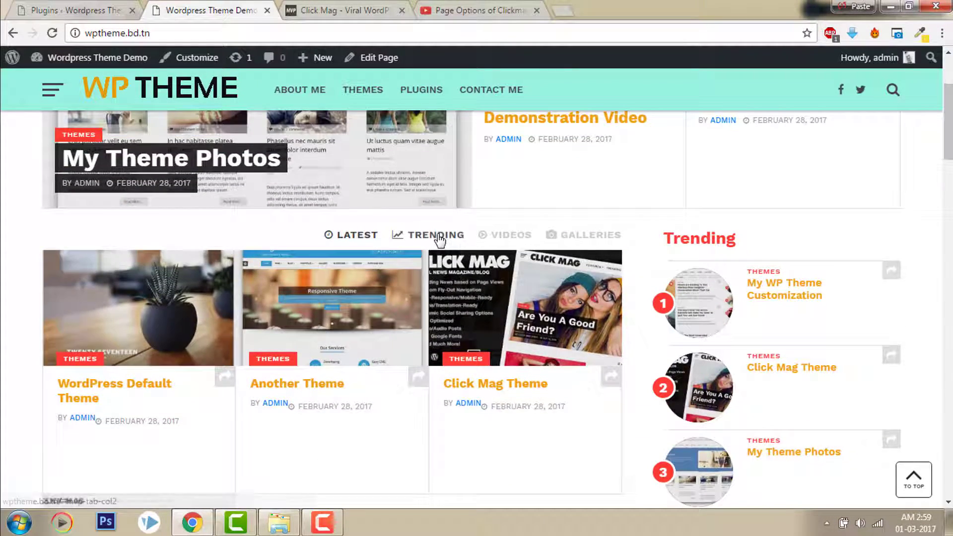
left_click(502, 235)
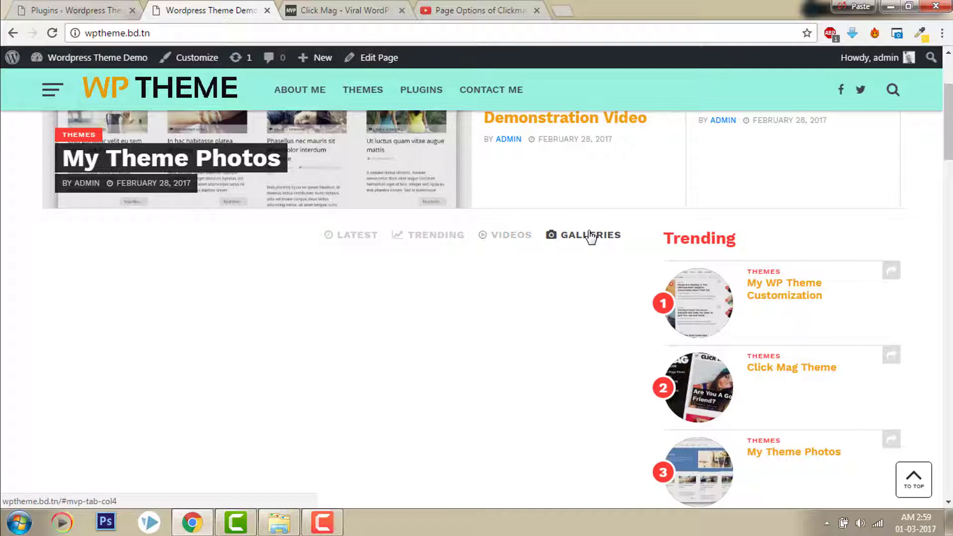
left_click(506, 237)
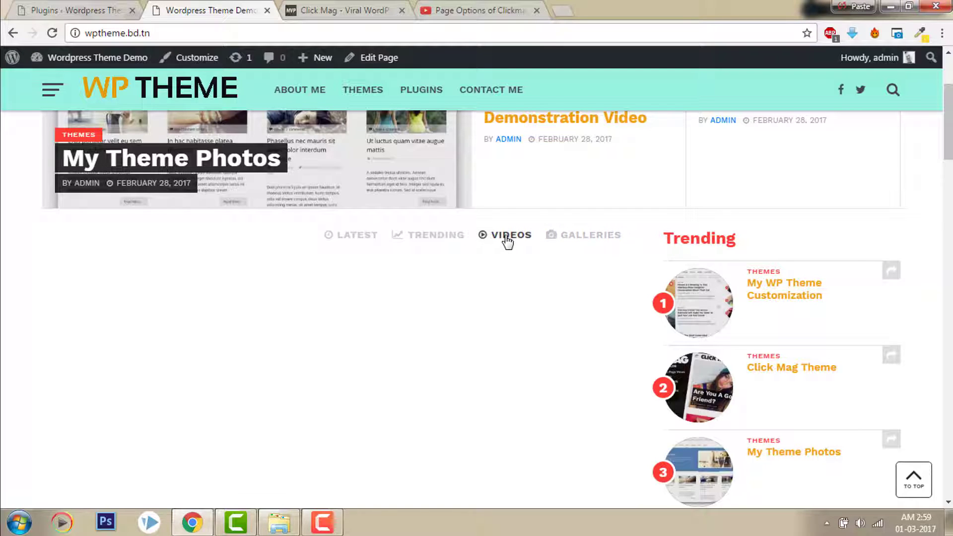
scroll(934, 186, "down", 10)
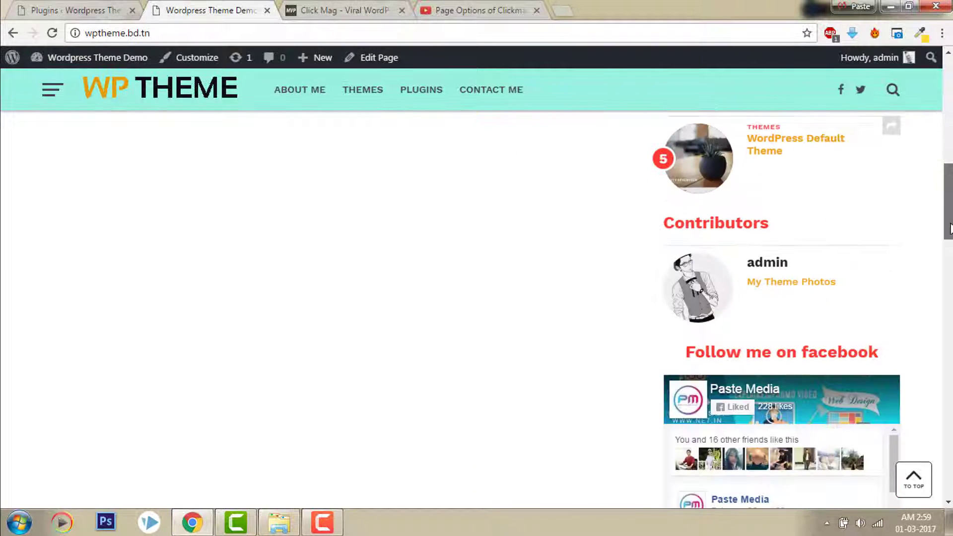
scroll(949, 238, "down", 10)
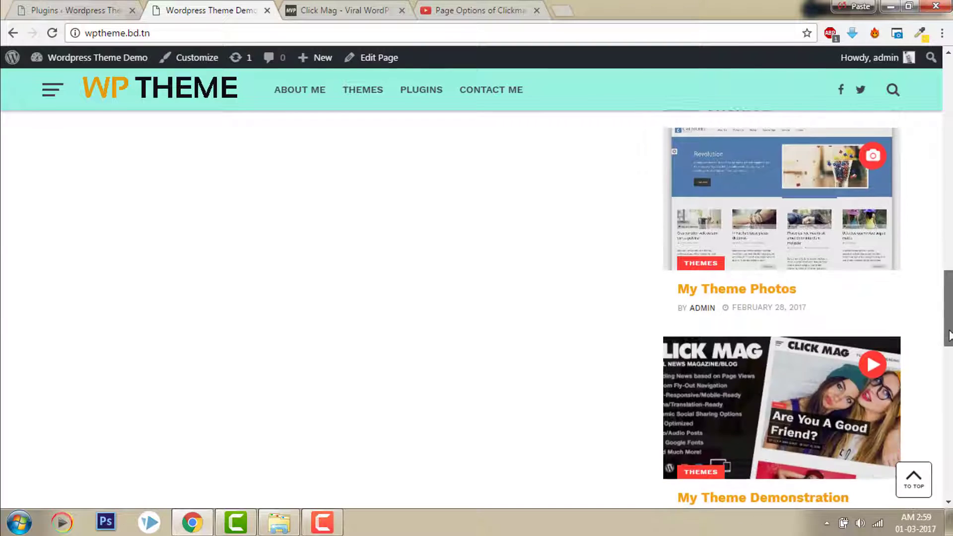
scroll(950, 209, "up", 20)
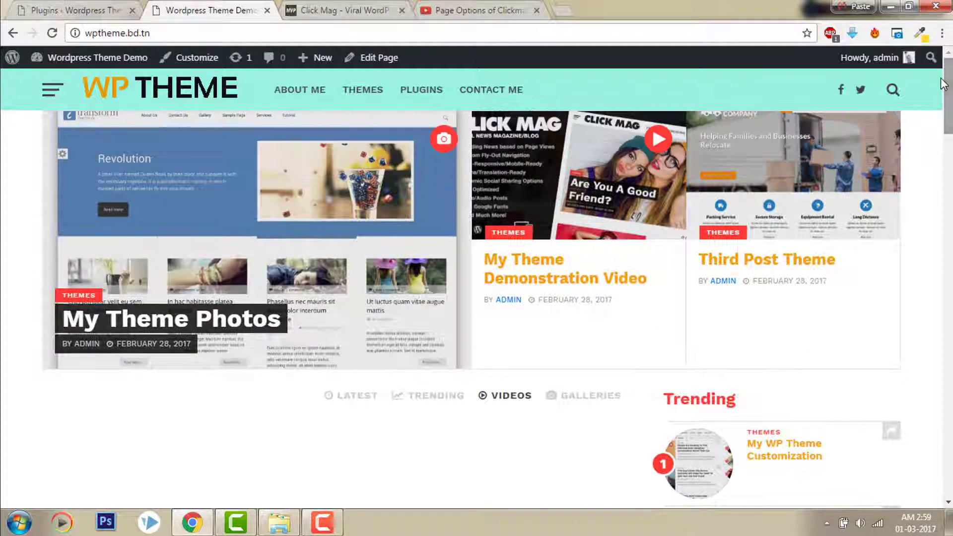
Step: Go to the list of posts in the WordPress admin and open Third Post Theme for editing
left_click(82, 8)
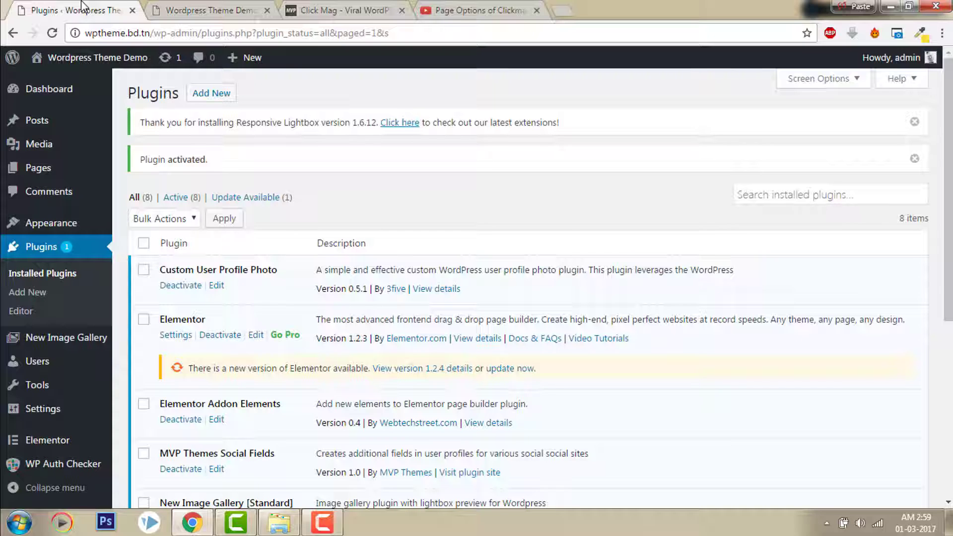
left_click(44, 123)
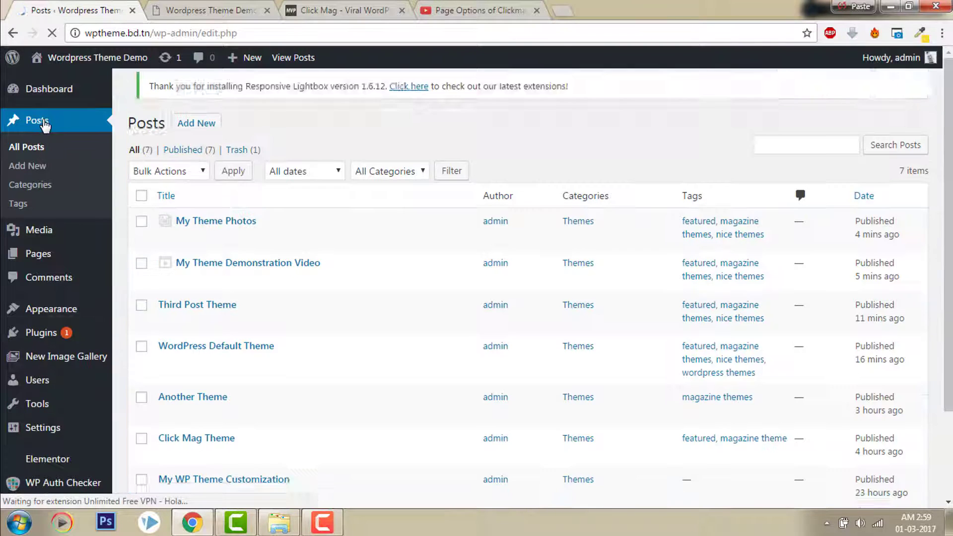
mouse_move(212, 242)
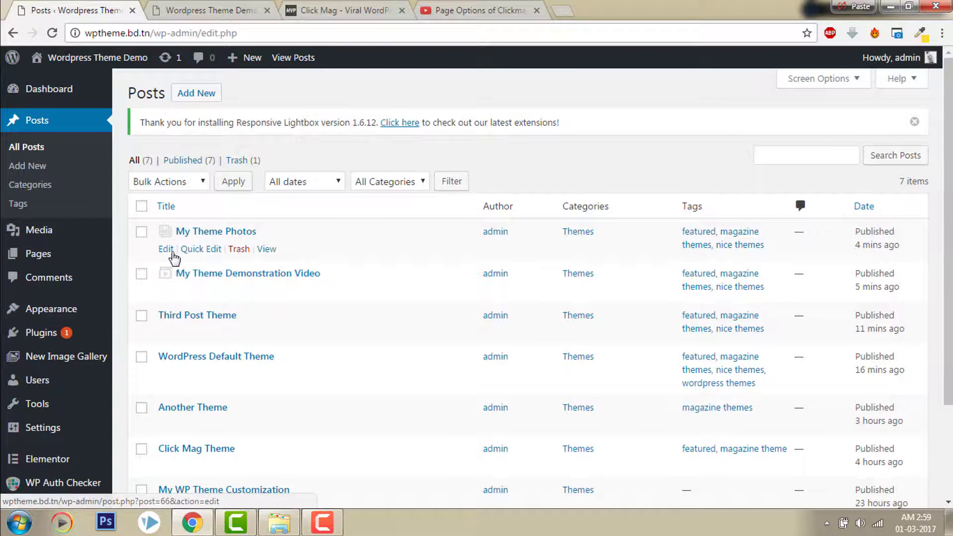
left_click(168, 336)
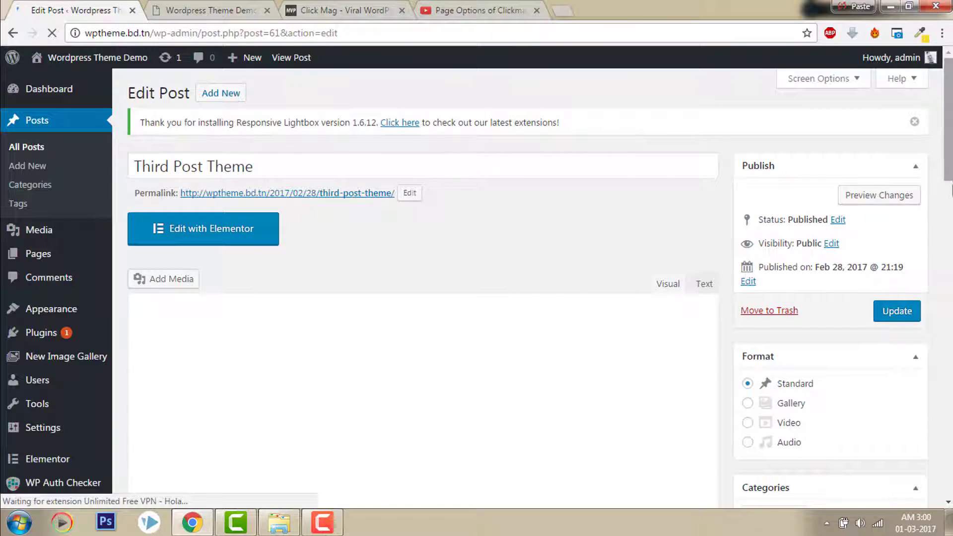
Step: Examine Third Post Theme's format choices, embed and headline fields, post template, featured image and post gallery options
scroll(949, 194, "down", 6)
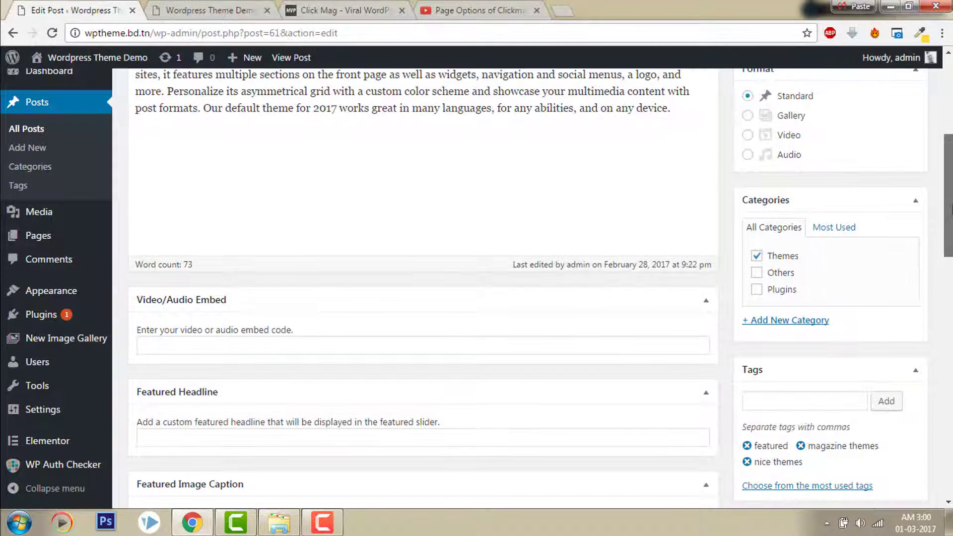
mouse_move(949, 208)
left_mouse_down()
mouse_move(948, 170)
mouse_move(949, 218)
left_mouse_up()
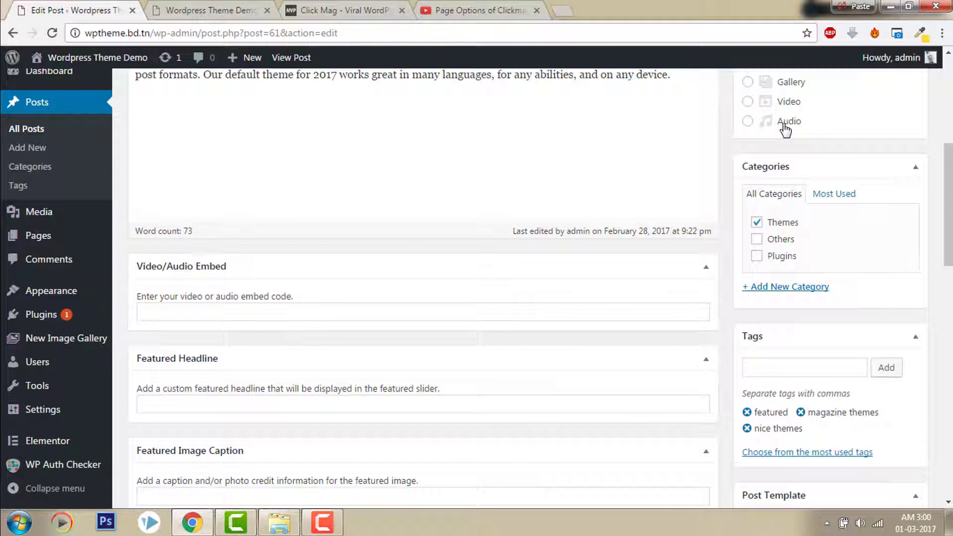
left_click_drag(948, 204, 948, 175)
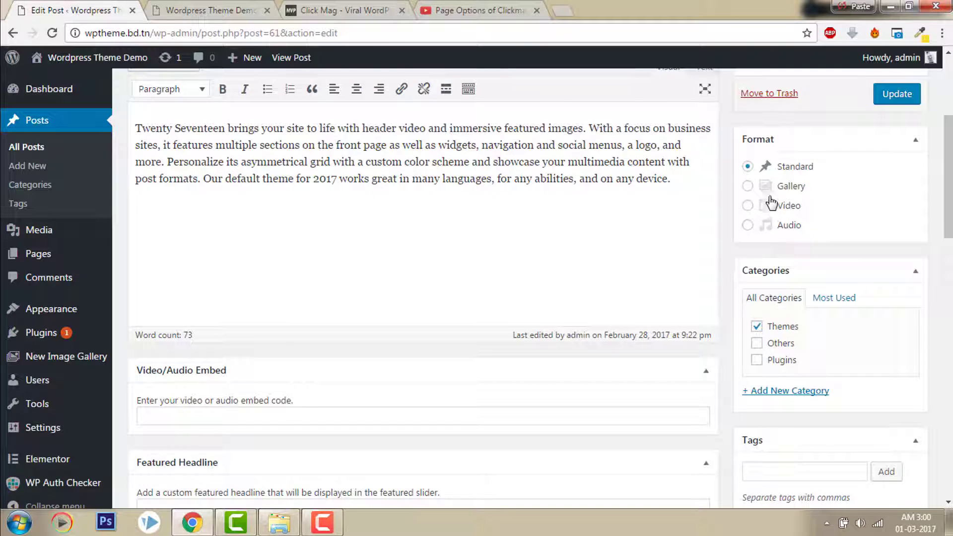
left_click_drag(949, 216, 949, 192)
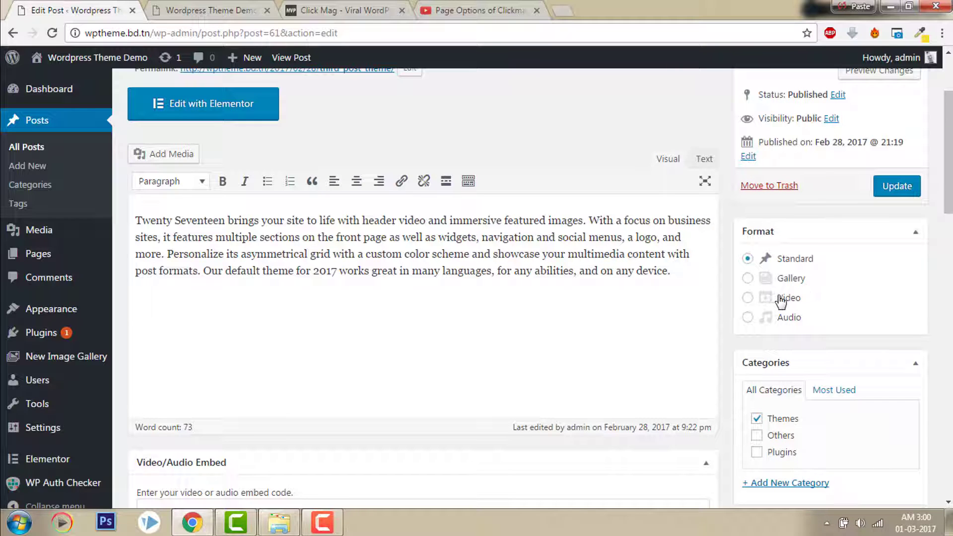
left_click_drag(948, 149, 949, 231)
scroll(883, 264, "down", 12)
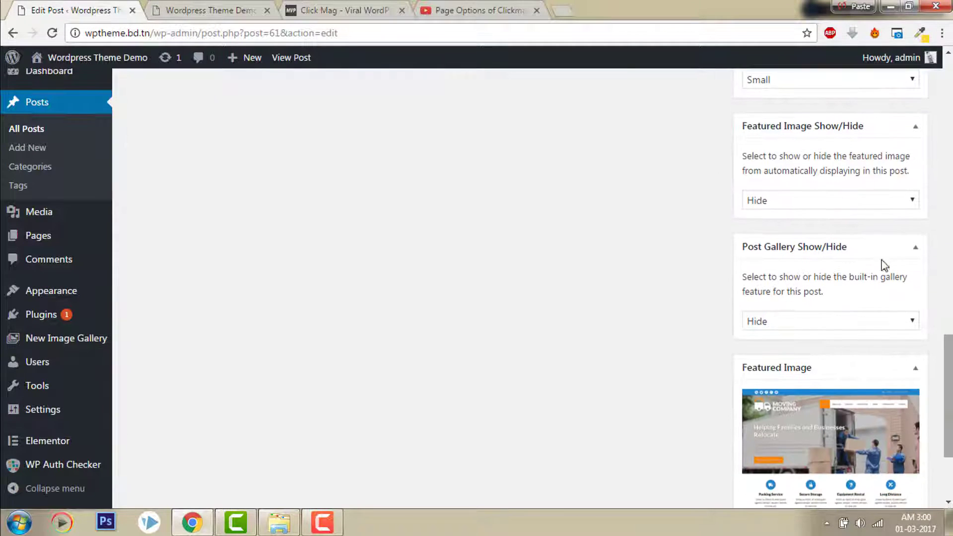
left_click_drag(949, 404, 949, 273)
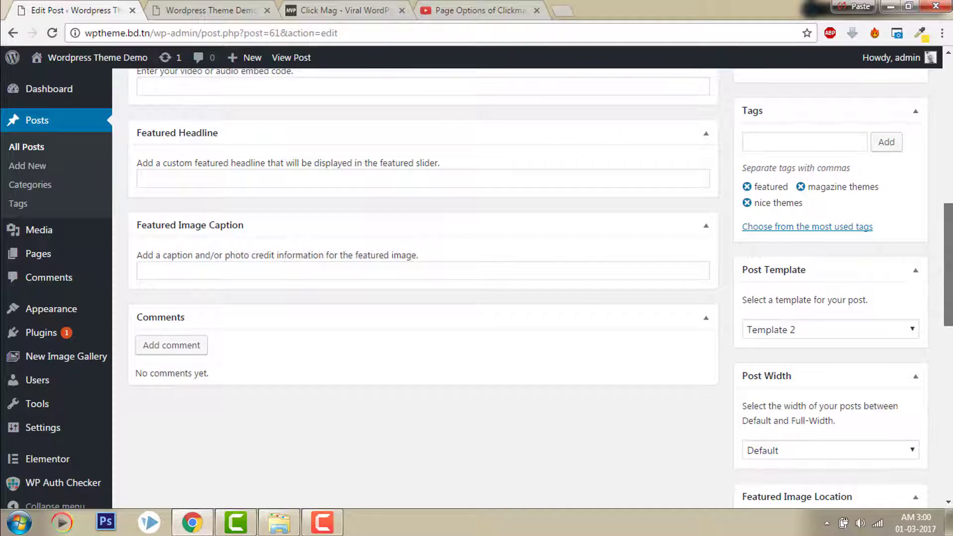
scroll(540, 288, "up", 7)
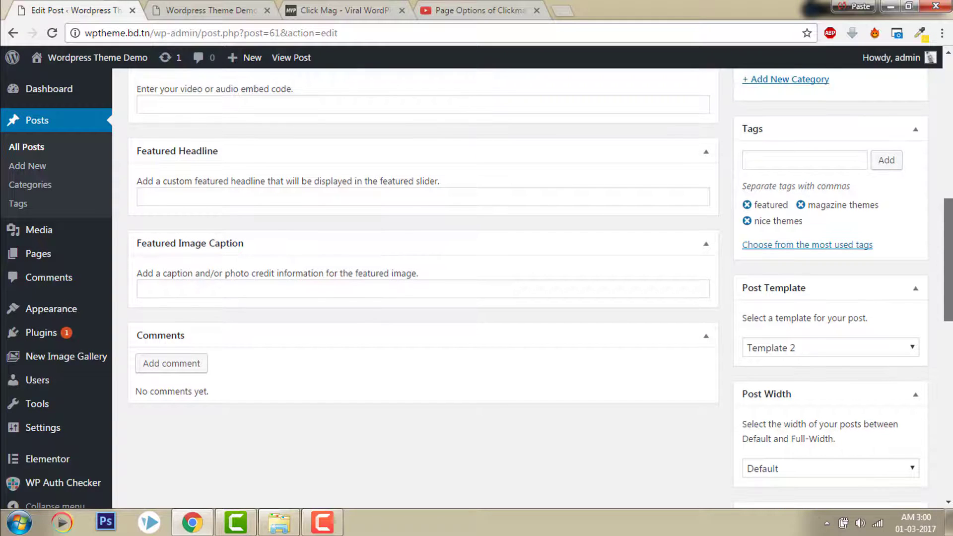
left_click_drag(948, 183, 950, 81)
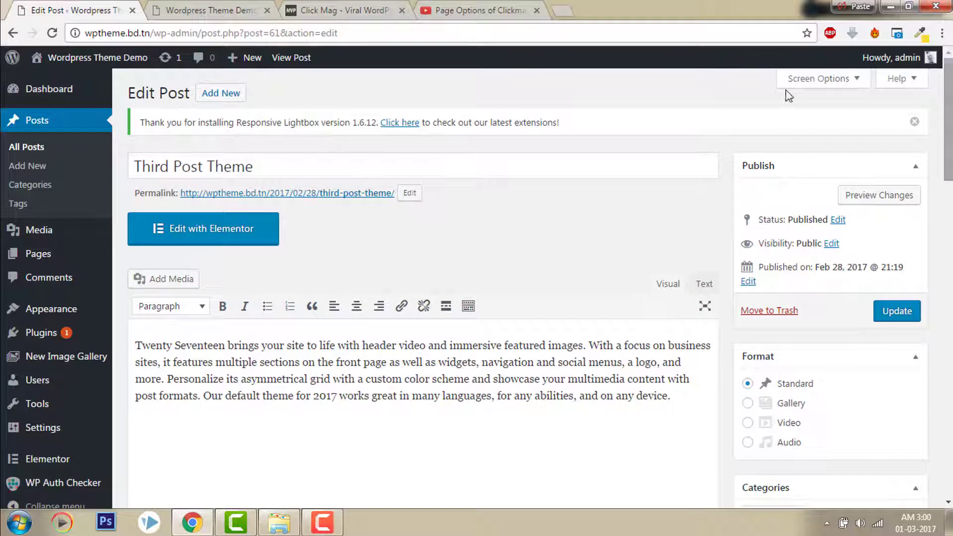
Step: Enable the Author box in the post editor's screen options and collapse the options
left_click(802, 80)
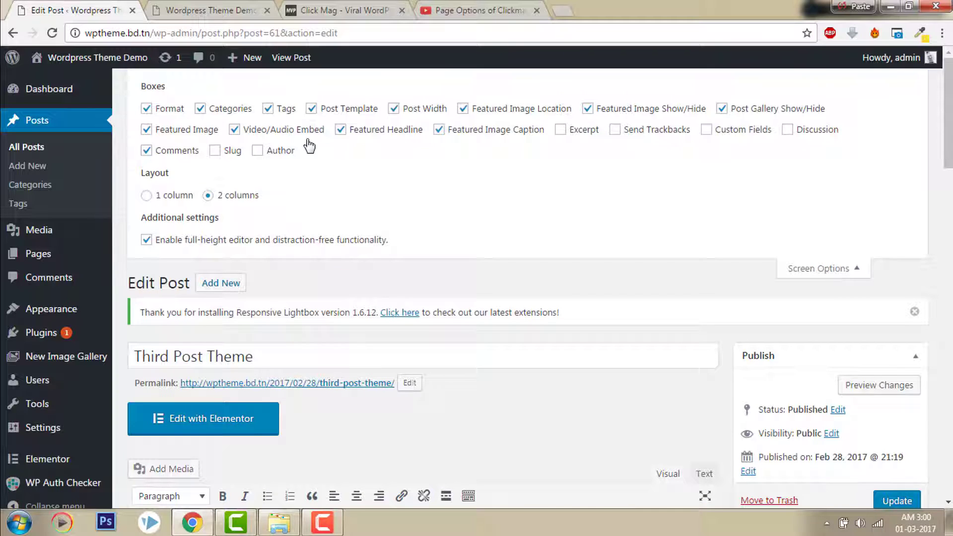
left_click(288, 150)
left_click(857, 268)
Step: Set the author of Third Post Theme to Wp Theme (AnotherAdmin) and update the post
left_click_drag(944, 145, 945, 310)
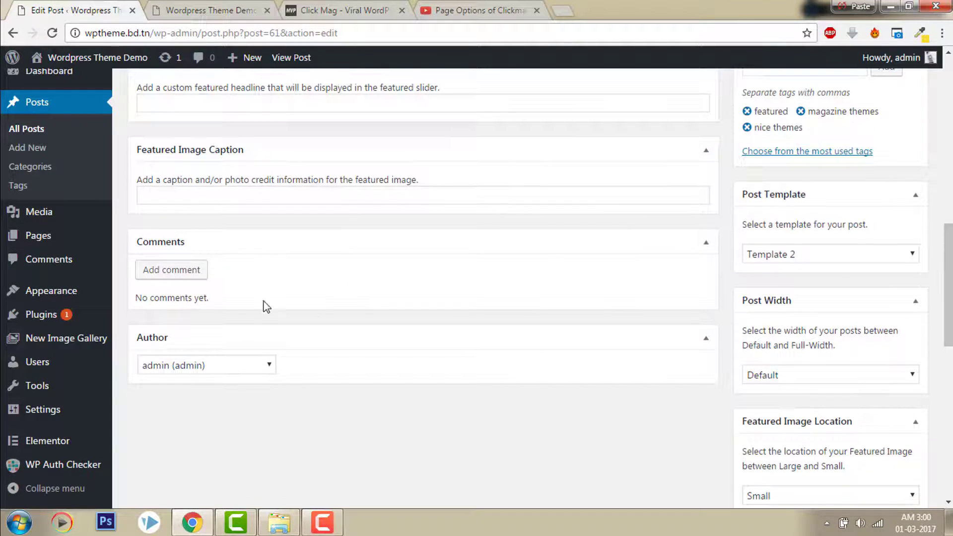
left_click(254, 368)
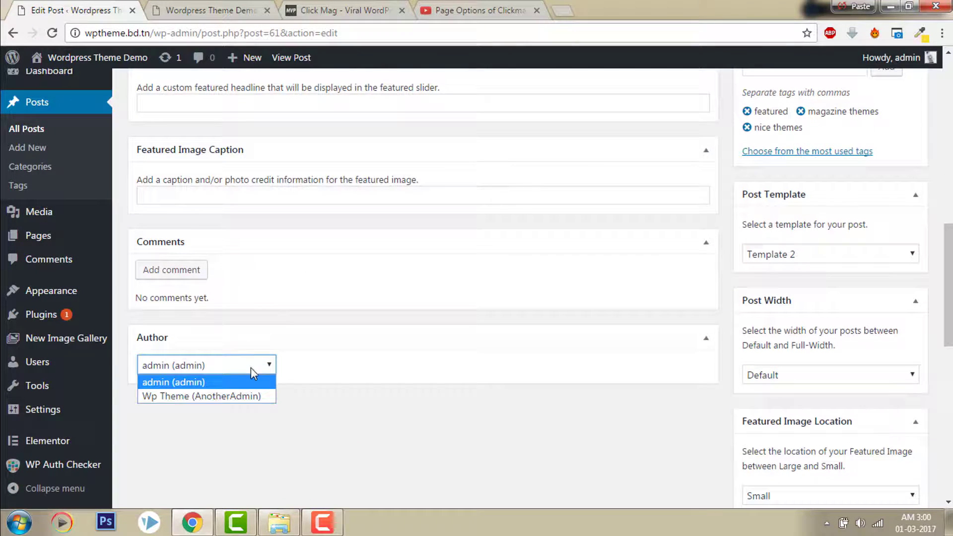
left_click(254, 396)
left_click_drag(949, 308, 948, 151)
left_click(898, 291)
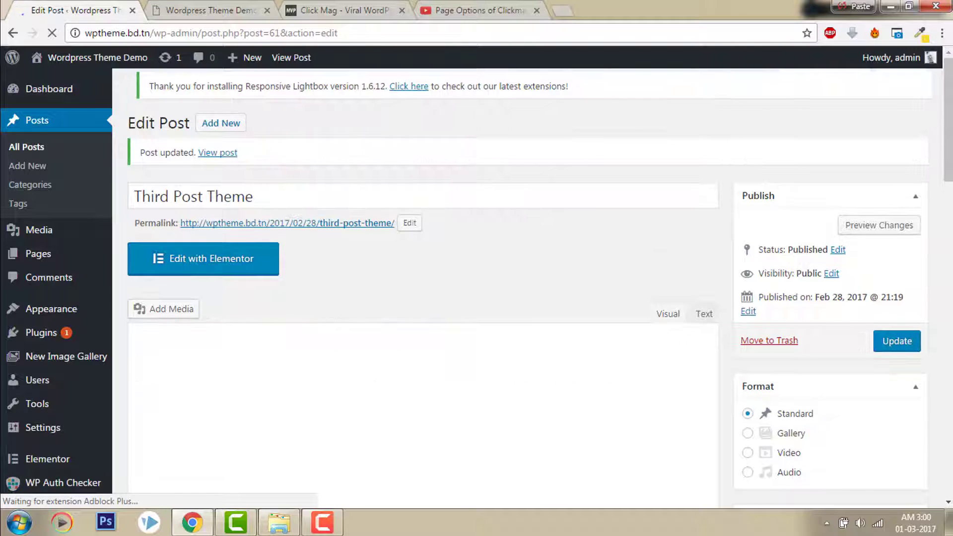
Step: Reload the site's home page and check the Third Post Theme byline and the Contributors list
left_click(206, 10)
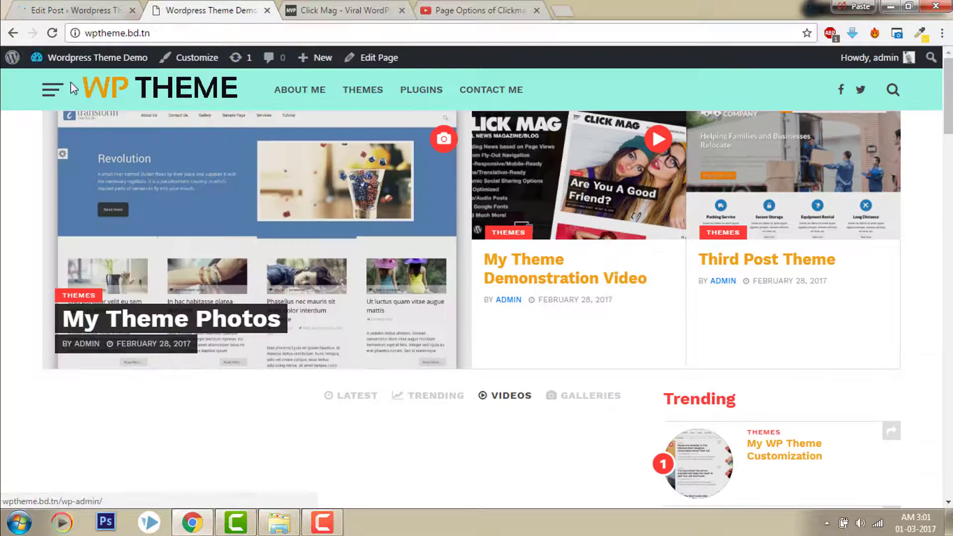
left_click(152, 101)
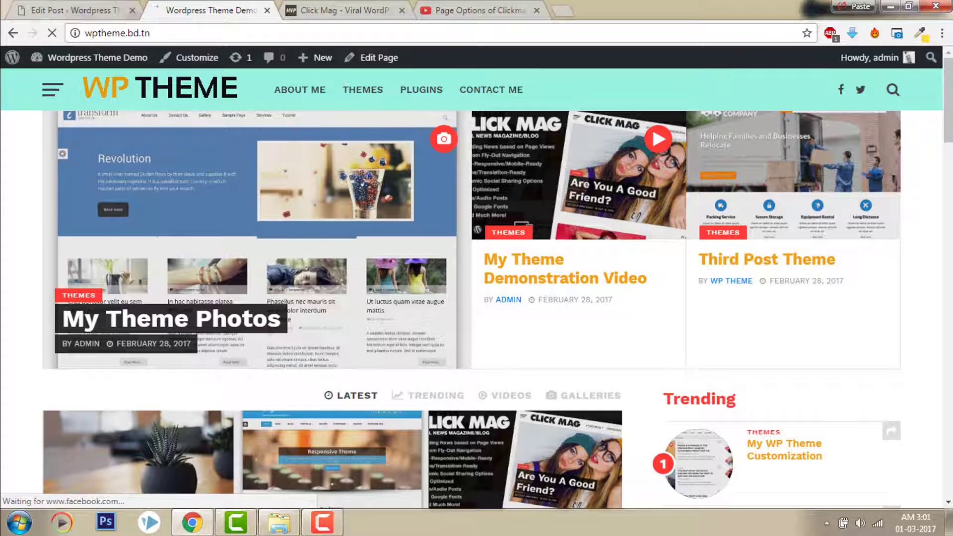
scroll(477, 288, "down", 9)
scroll(794, 347, "down", 3)
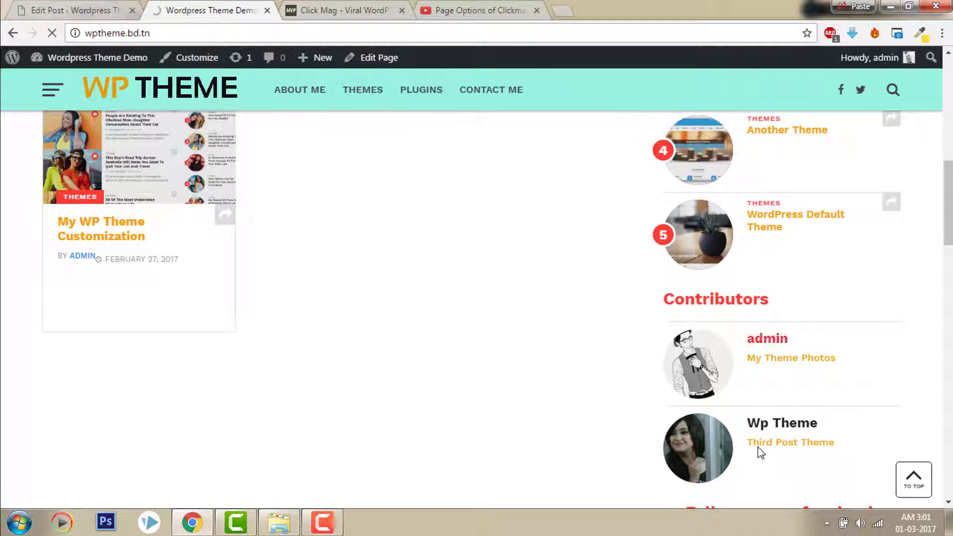
scroll(738, 210, "down", 3)
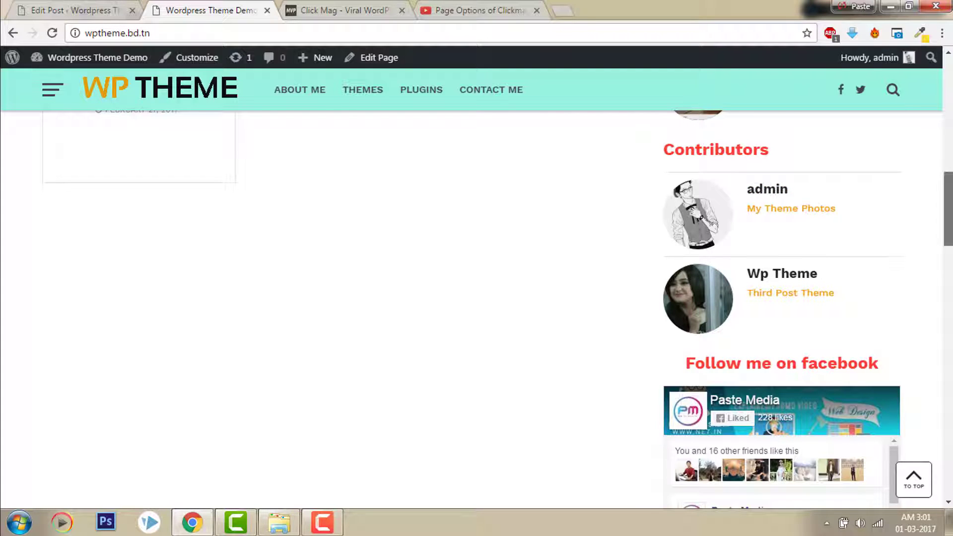
scroll(471, 310, "up", 10)
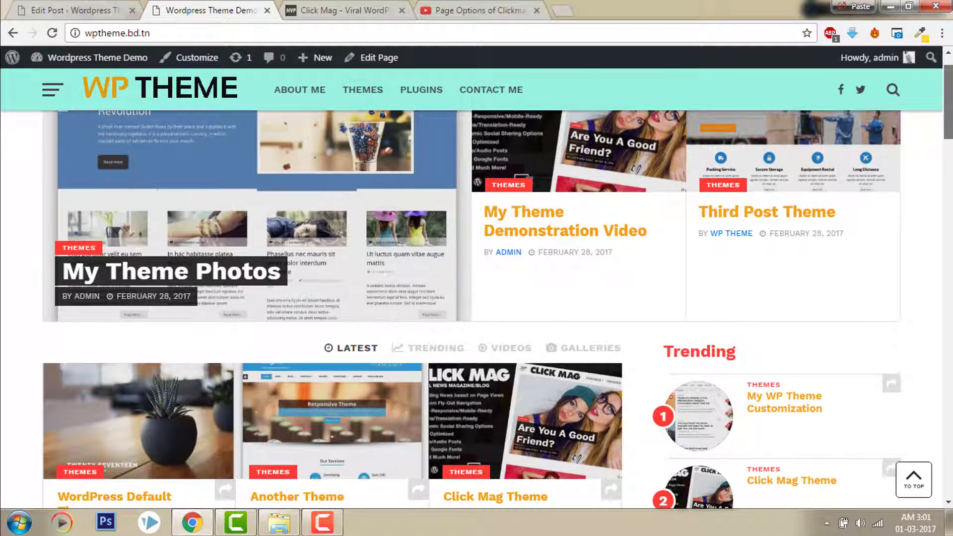
scroll(477, 310, "up", 1)
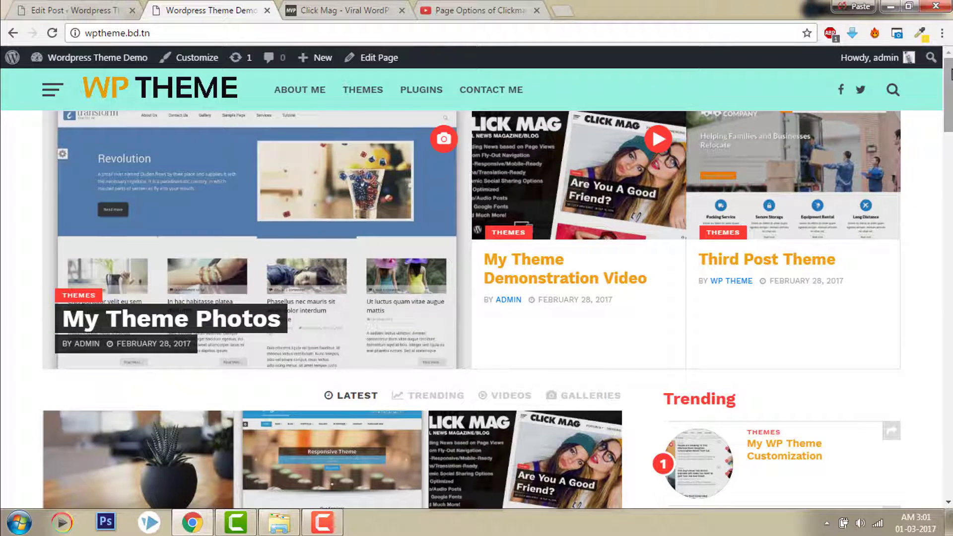